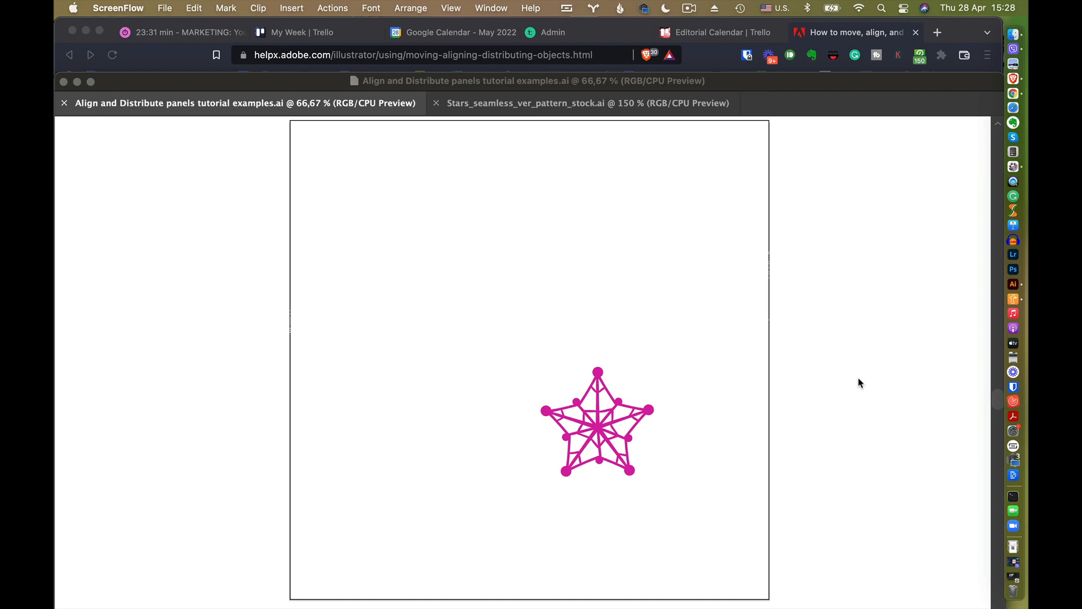
- Nudge the magenta star freehand by about 12 px horizontally and 8 px vertically, leaving it deselected
{"action": "left_click", "coordinate": [859, 383]}
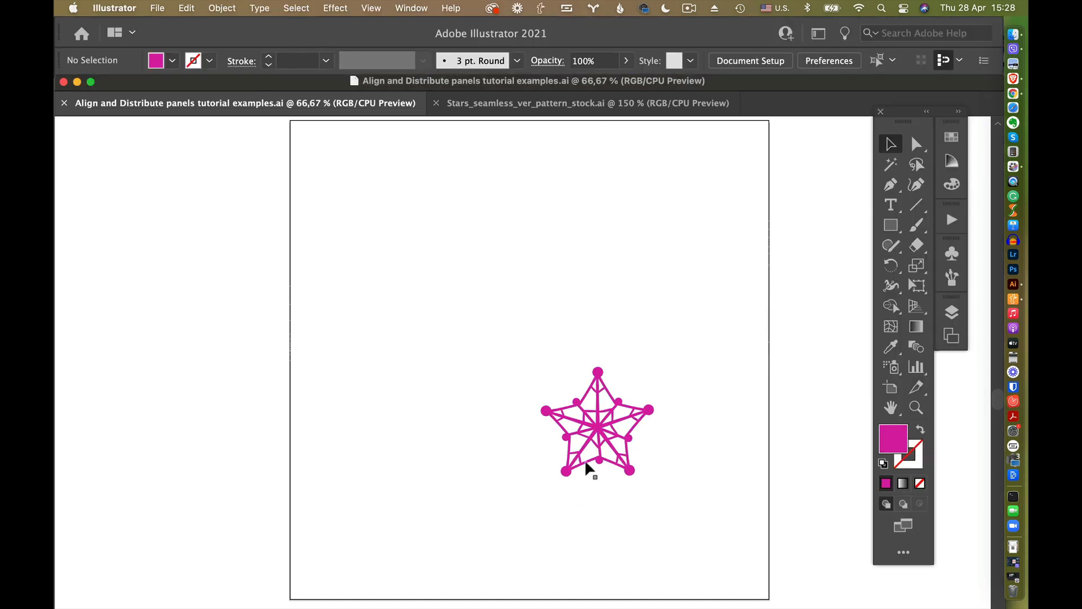
{"action": "left_click", "coordinate": [598, 431]}
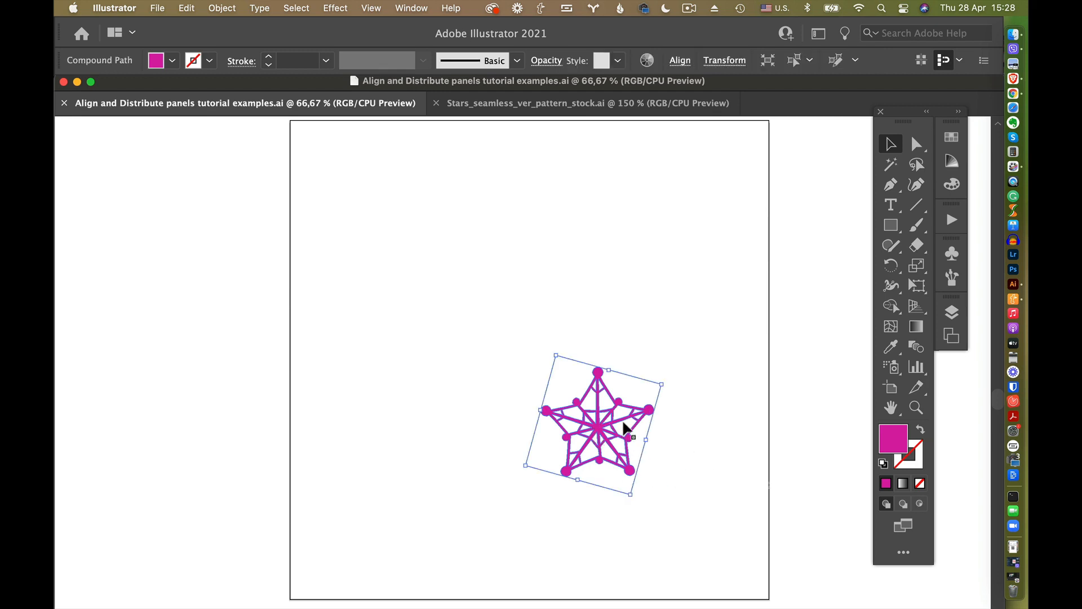
{"action": "left_click", "coordinate": [675, 454]}
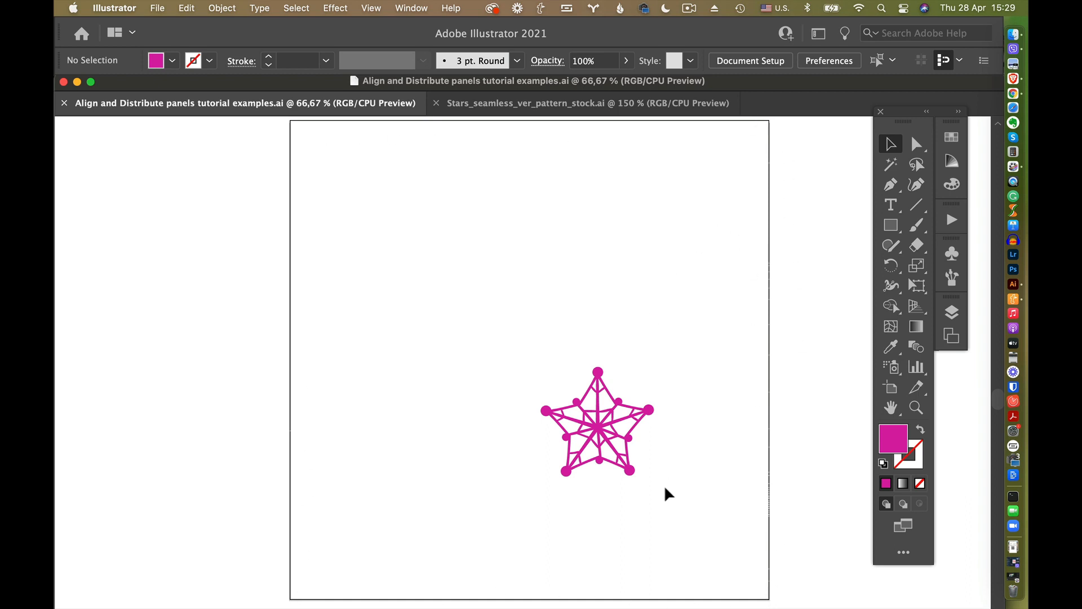
{"action": "left_click", "coordinate": [601, 441]}
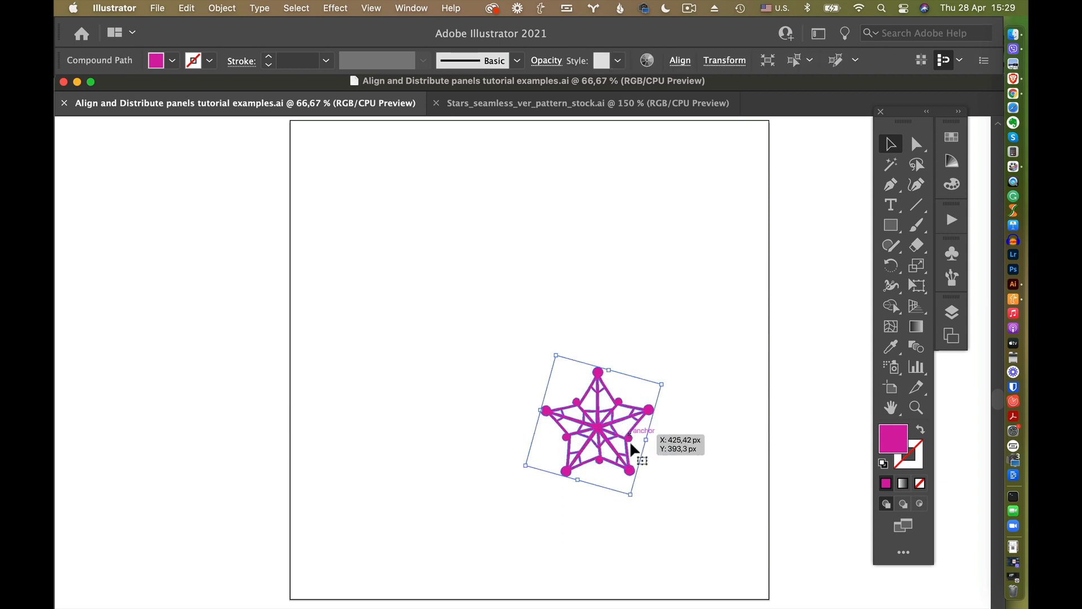
{"action": "mouse_move", "coordinate": [600, 442]}
{"action": "left_mouse_down"}
{"action": "mouse_move", "coordinate": [615, 455]}
{"action": "mouse_move", "coordinate": [611, 447]}
{"action": "left_mouse_up"}
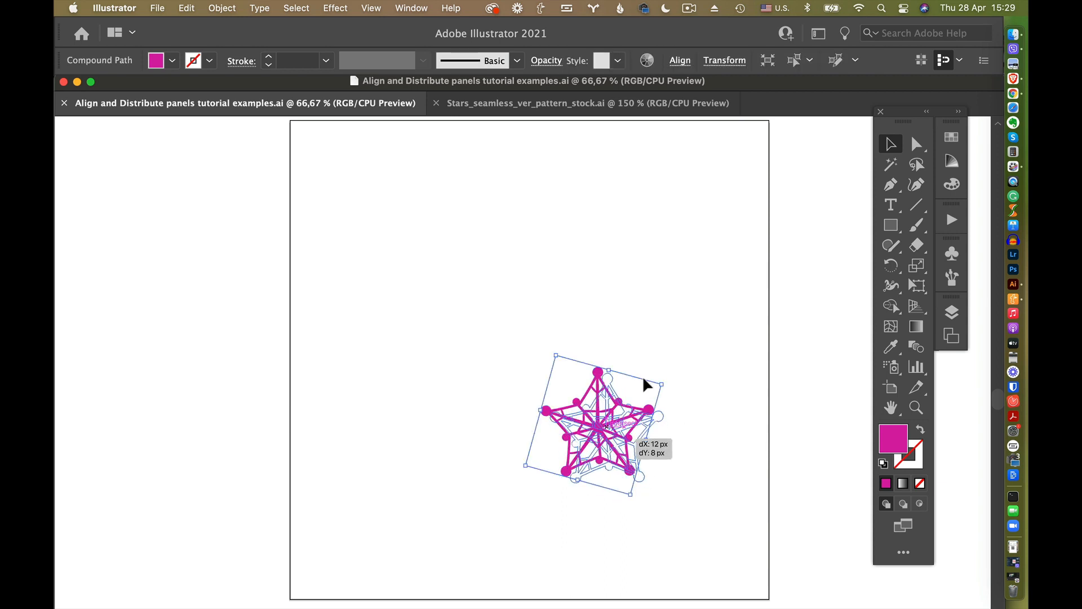
{"action": "left_click", "coordinate": [643, 376]}
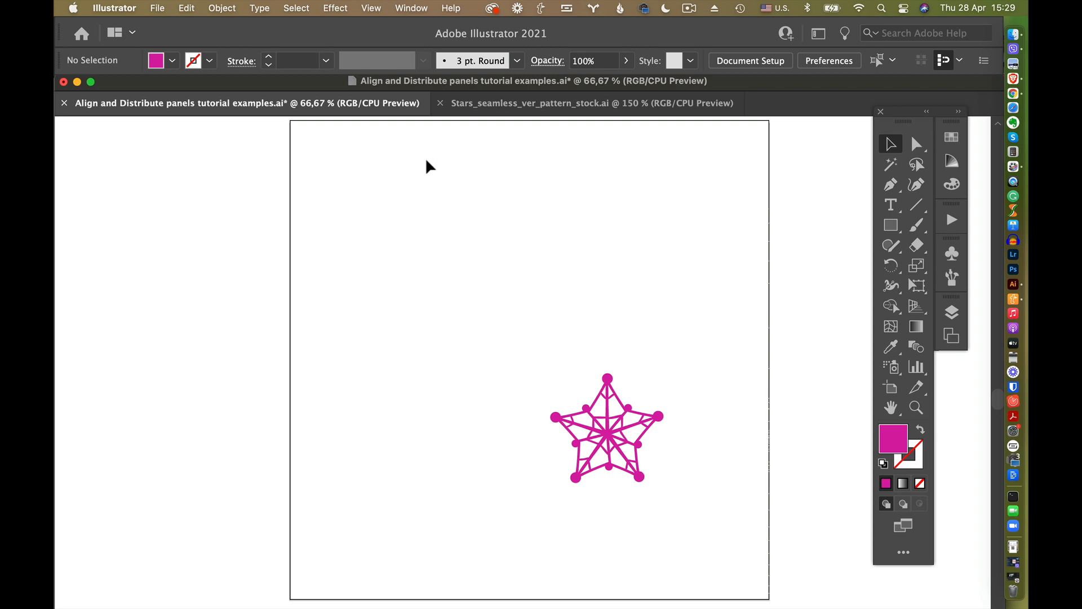
- Show the Align panel and place it over the blank area beside the artboard's upper edge
{"action": "left_click", "coordinate": [409, 9]}
{"action": "left_click", "coordinate": [408, 9]}
{"action": "left_click", "coordinate": [408, 9]}
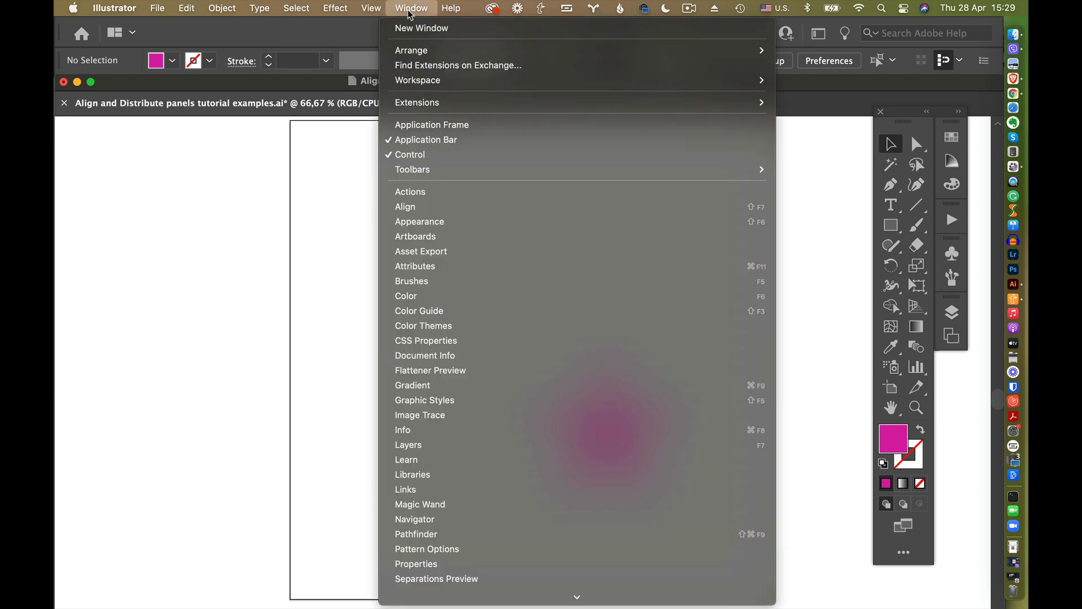
{"action": "left_click", "coordinate": [419, 208]}
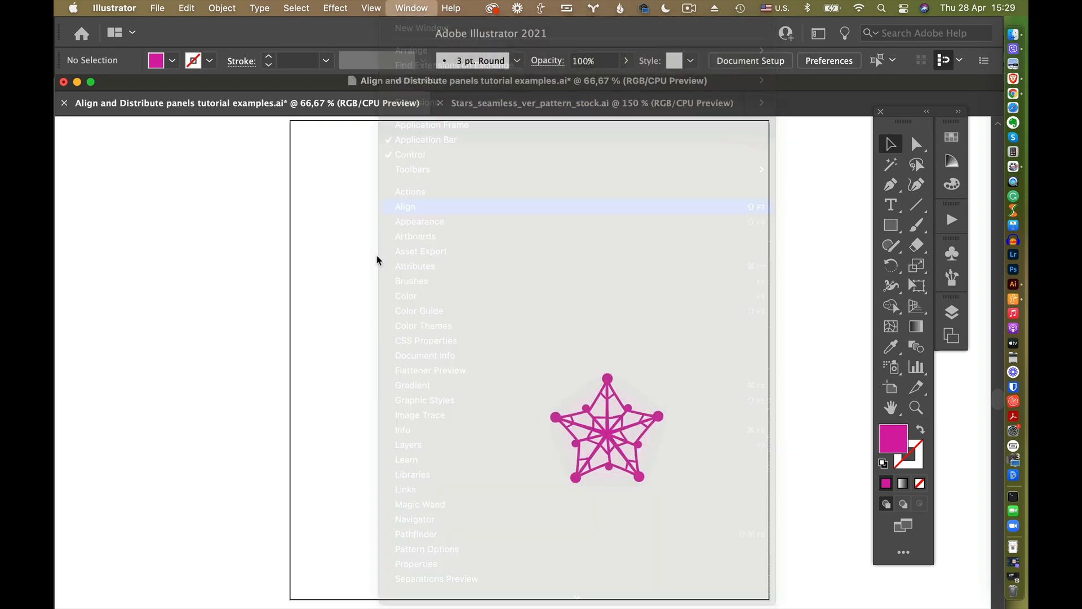
{"action": "left_click_drag", "start_coordinate": [706, 177], "coordinate": [198, 168]}
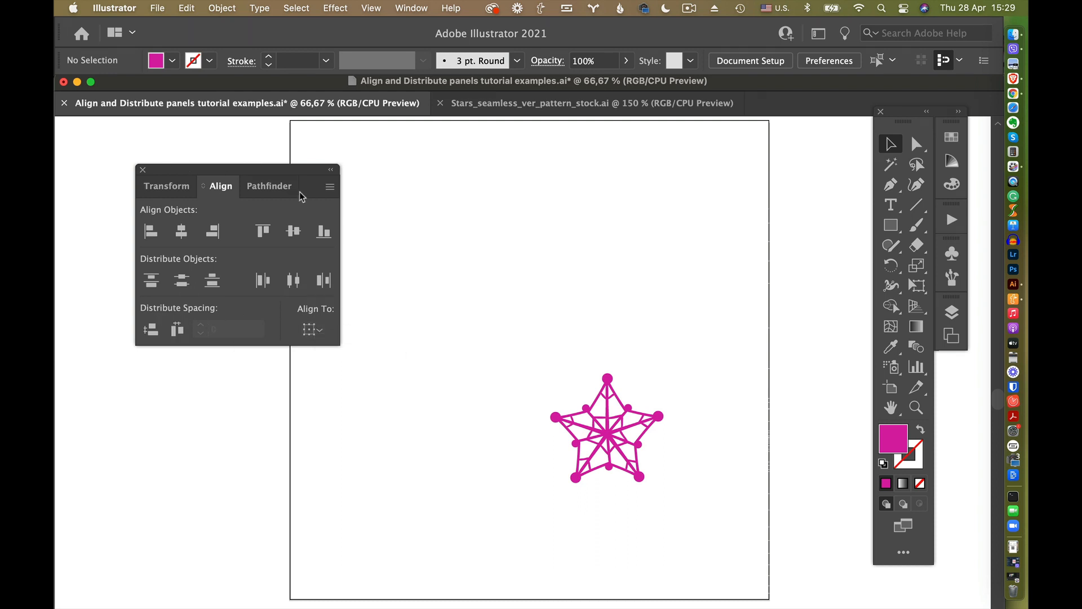
- Set the alignment reference to Align to Artboard and move the Align panel completely clear of the artboard
{"action": "left_click", "coordinate": [322, 331]}
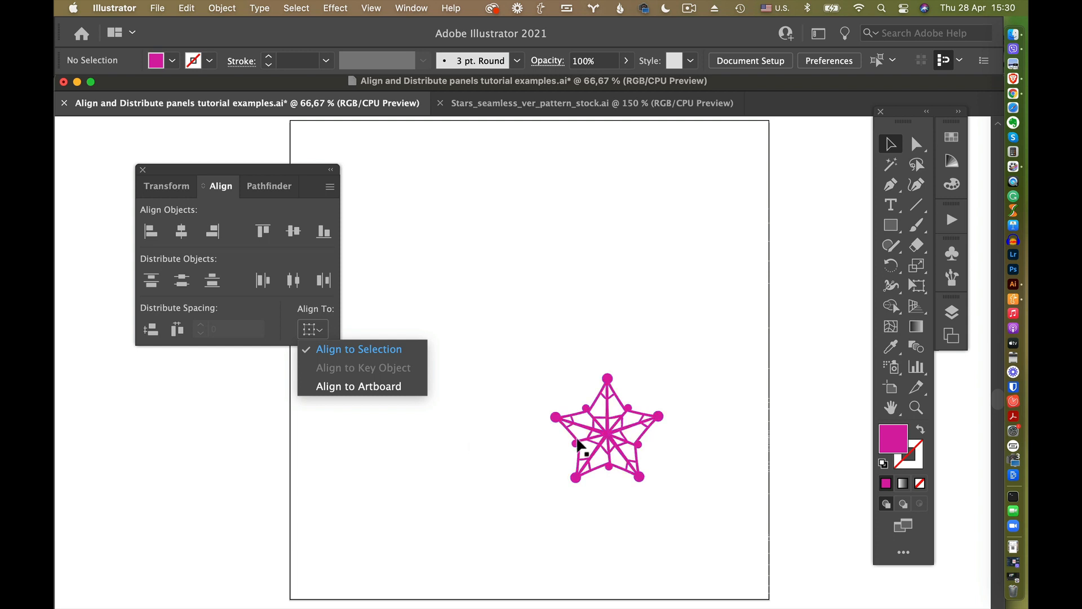
{"action": "left_click", "coordinate": [378, 388]}
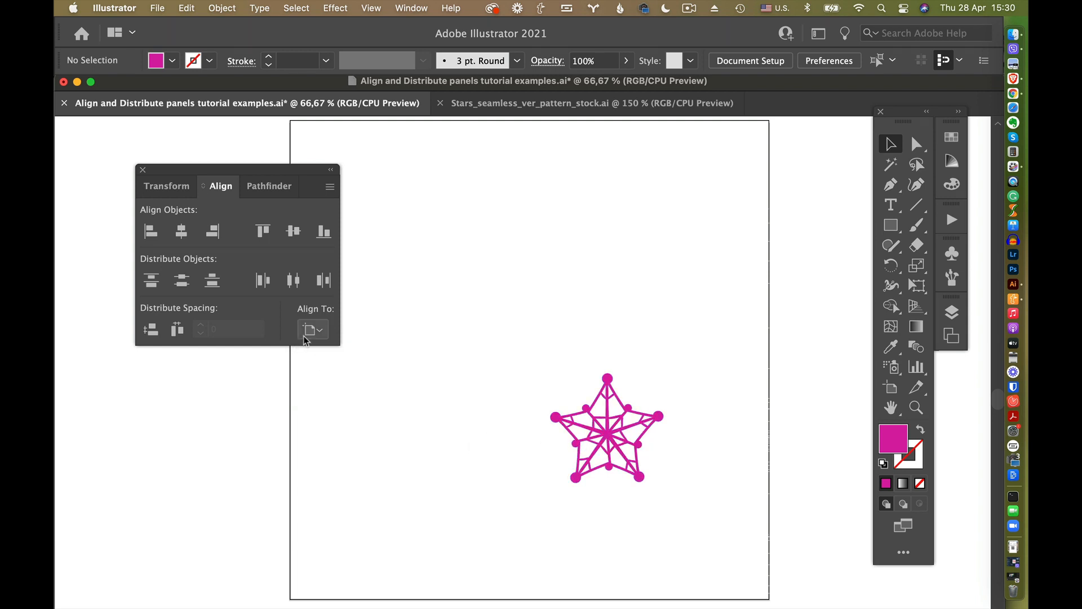
{"action": "left_click_drag", "start_coordinate": [282, 171], "coordinate": [212, 142]}
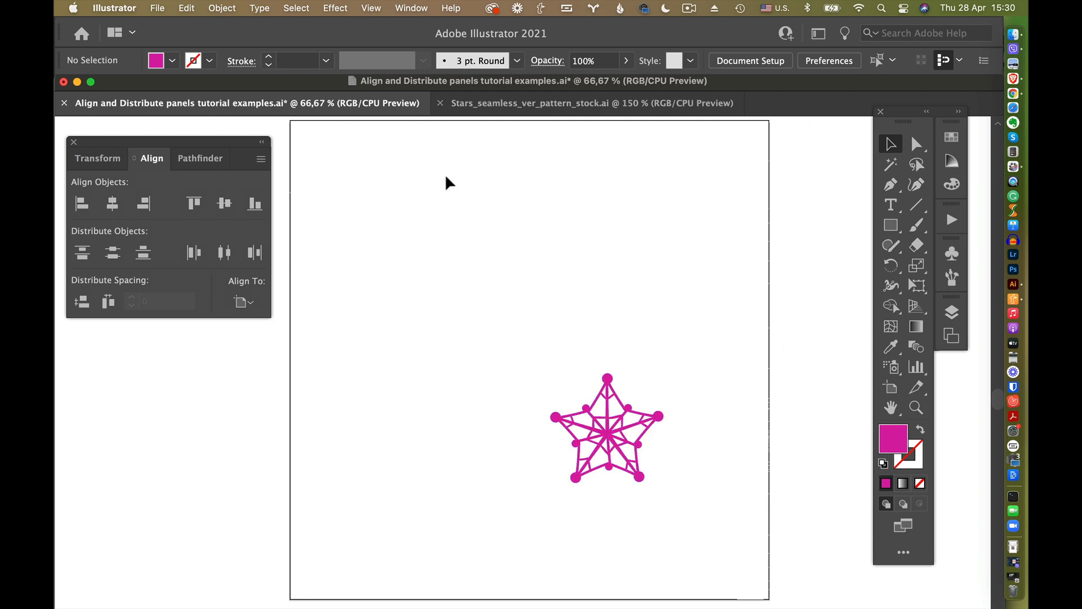
- Center the magenta star horizontally and vertically on the artboard, leaving it deselected
{"action": "left_click", "coordinate": [608, 439]}
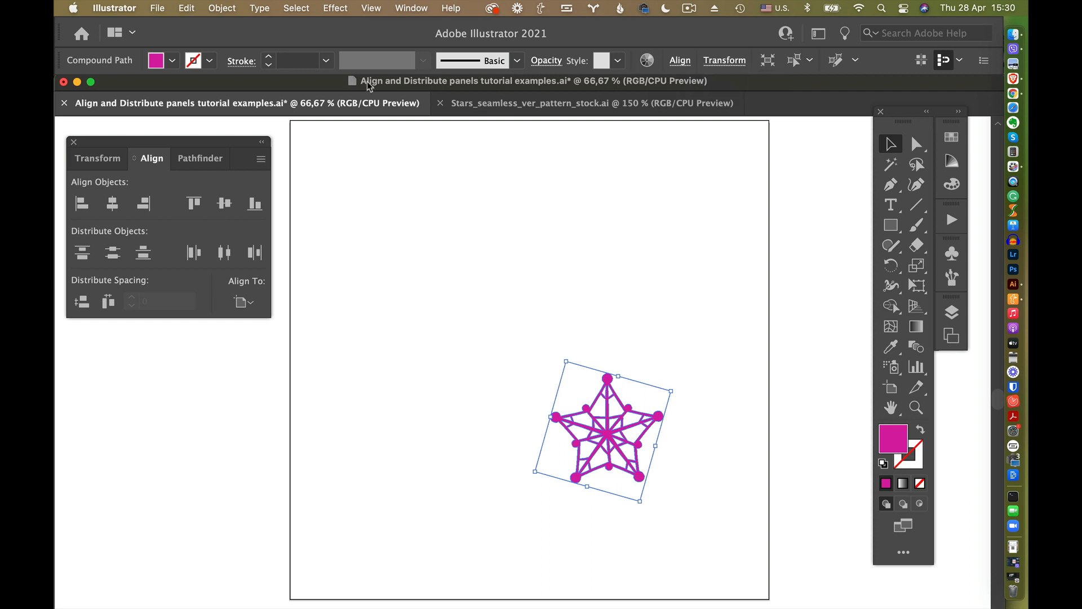
{"action": "left_click", "coordinate": [677, 63]}
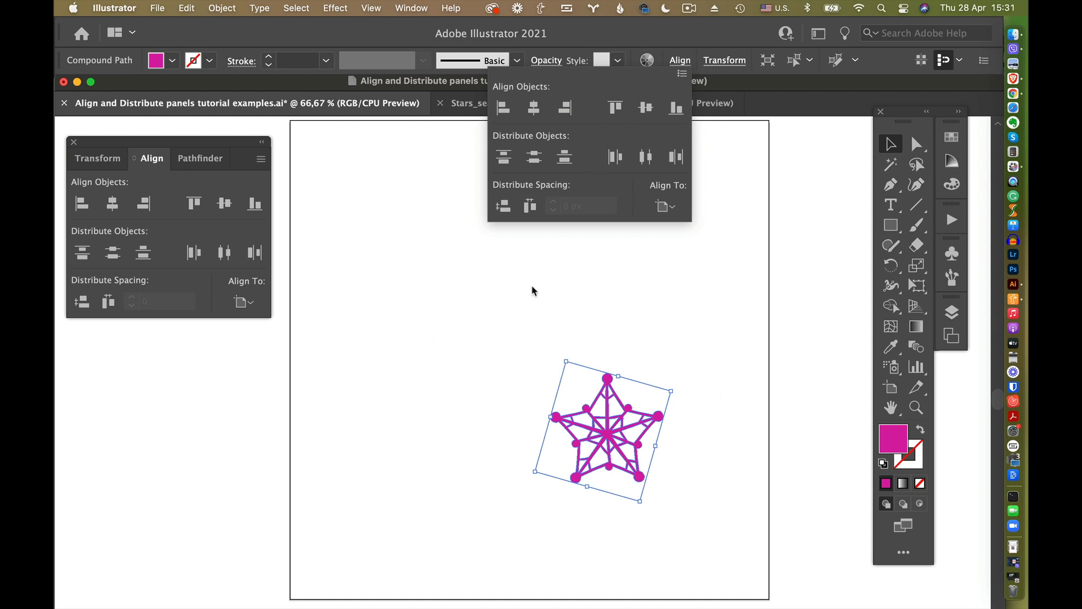
{"action": "left_click", "coordinate": [535, 109]}
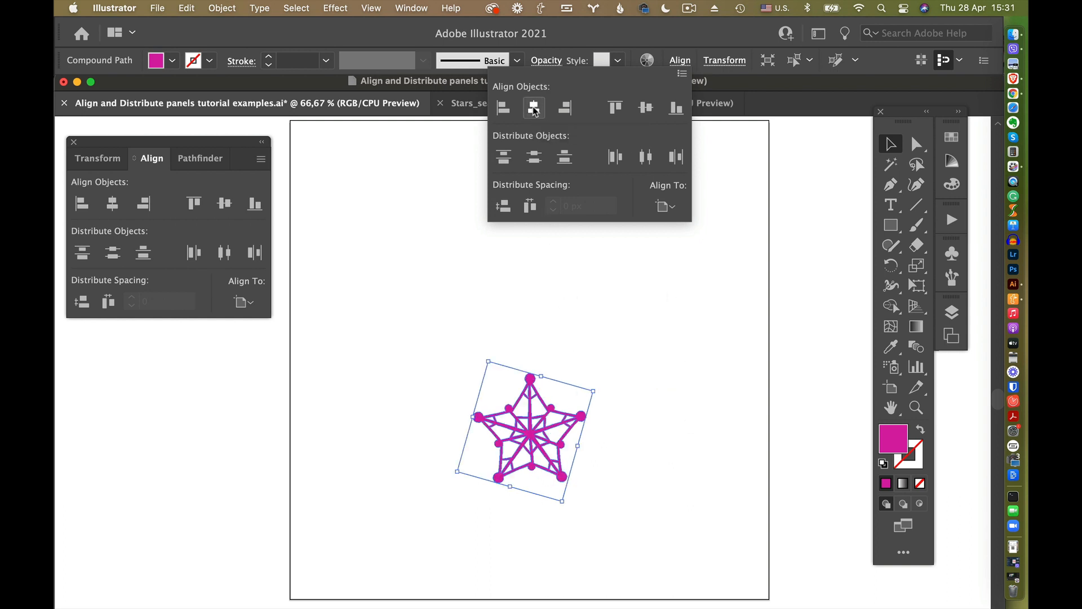
{"action": "left_click", "coordinate": [649, 108]}
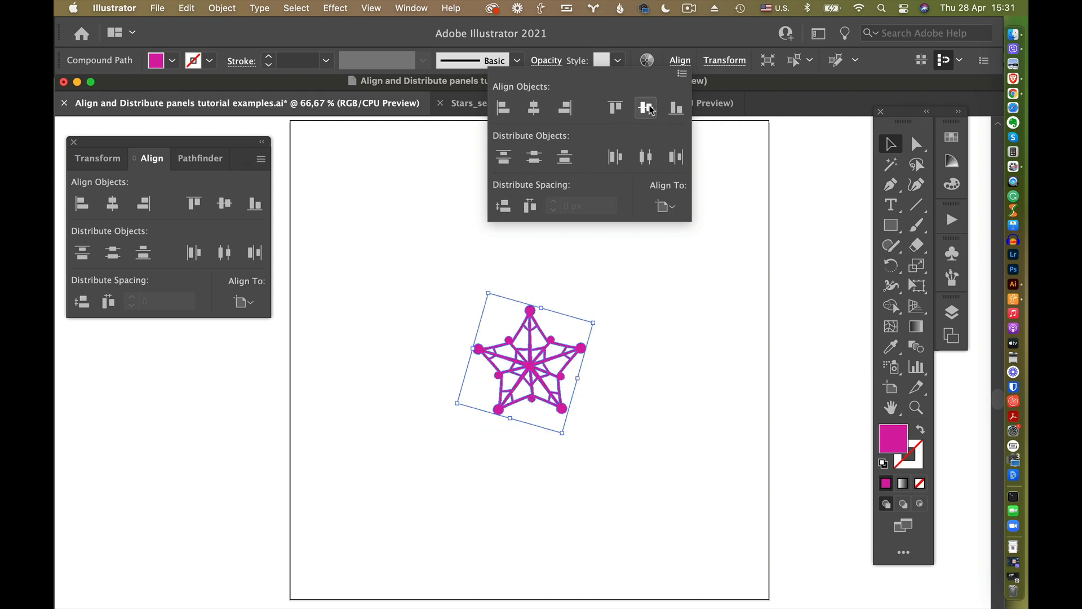
{"action": "key", "text": "Escape"}
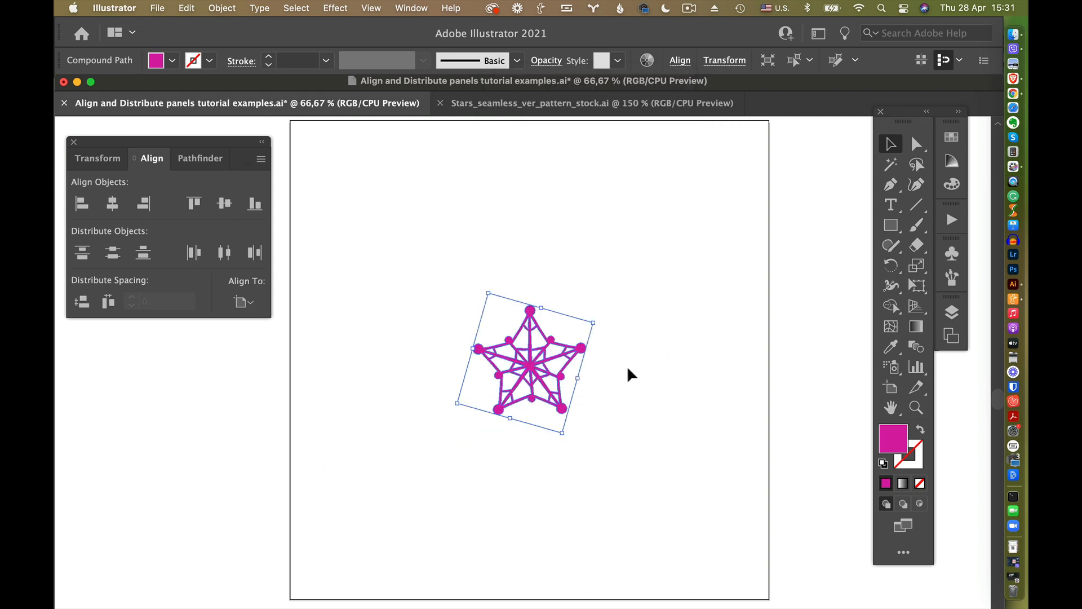
{"action": "left_click", "coordinate": [629, 373]}
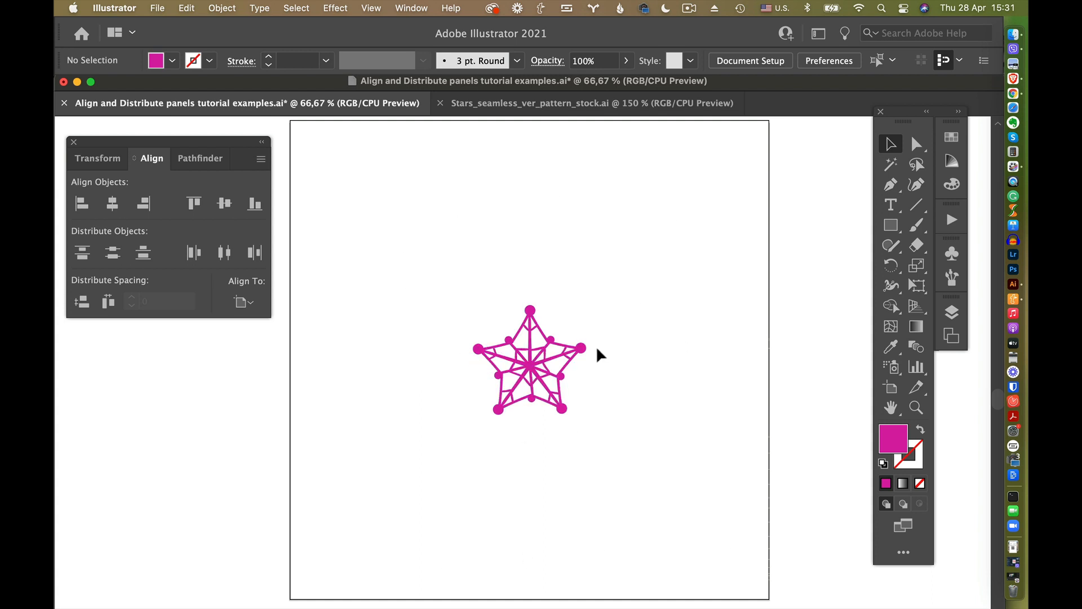
- Try aligning the magenta star to the artboard's left, right, top and bottom edges in turn
{"action": "left_click", "coordinate": [540, 366]}
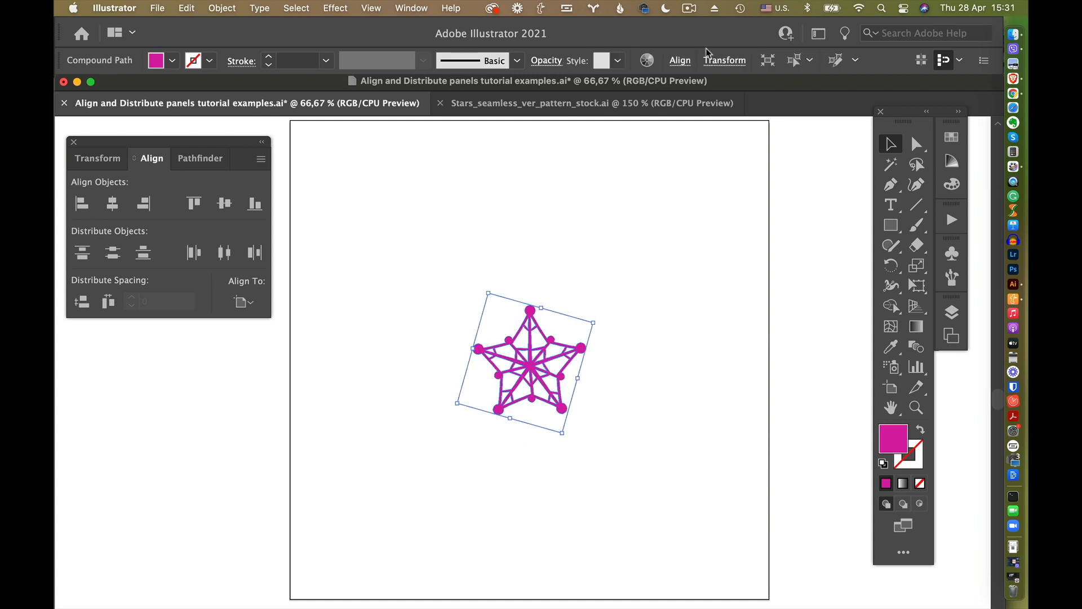
{"action": "left_click", "coordinate": [675, 62]}
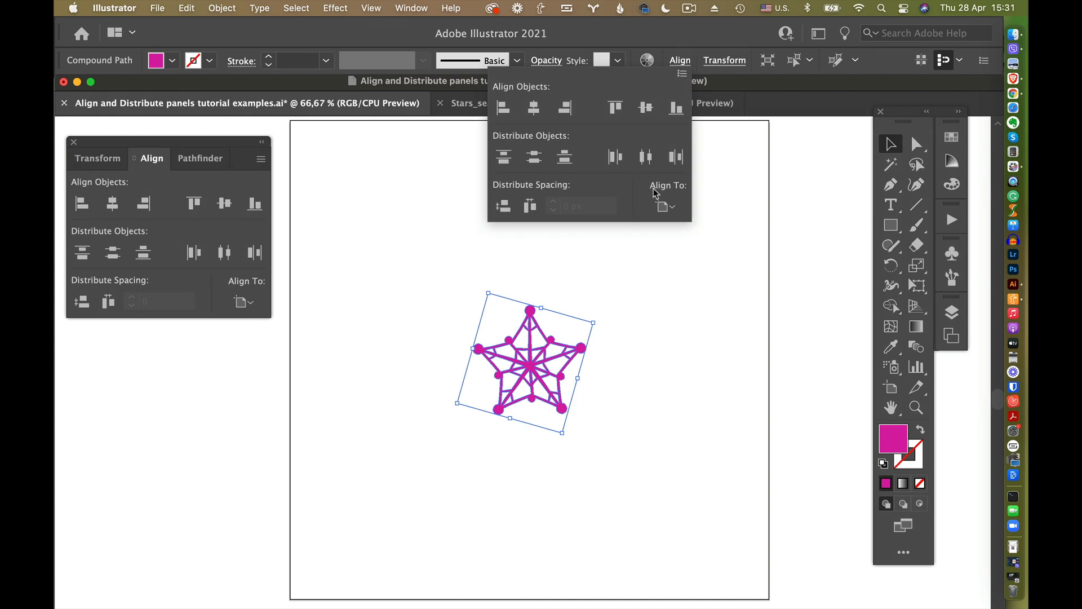
{"action": "left_click", "coordinate": [503, 108]}
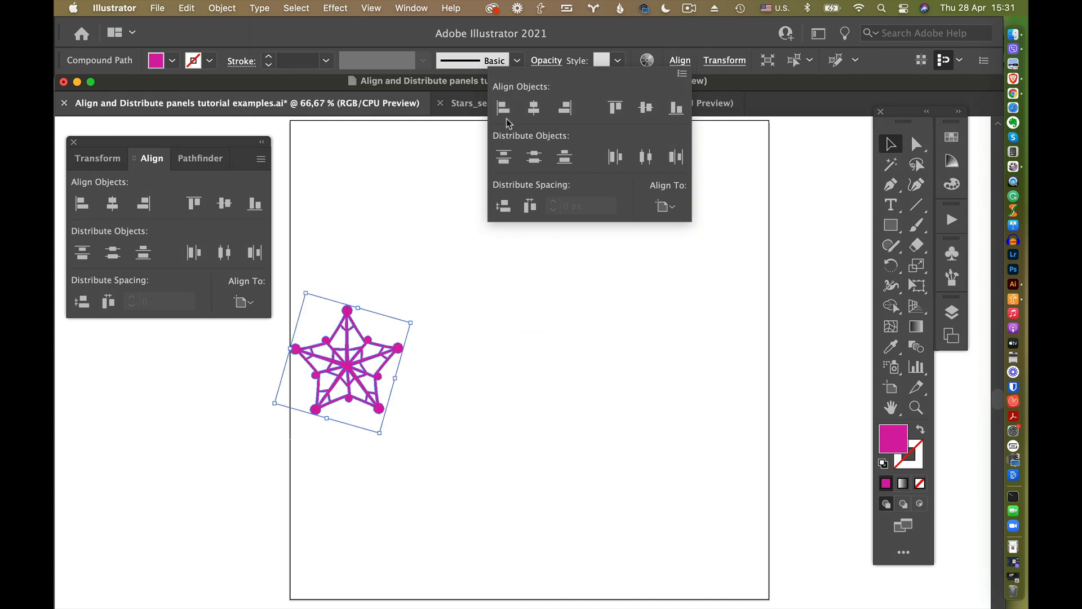
{"action": "left_click", "coordinate": [567, 108]}
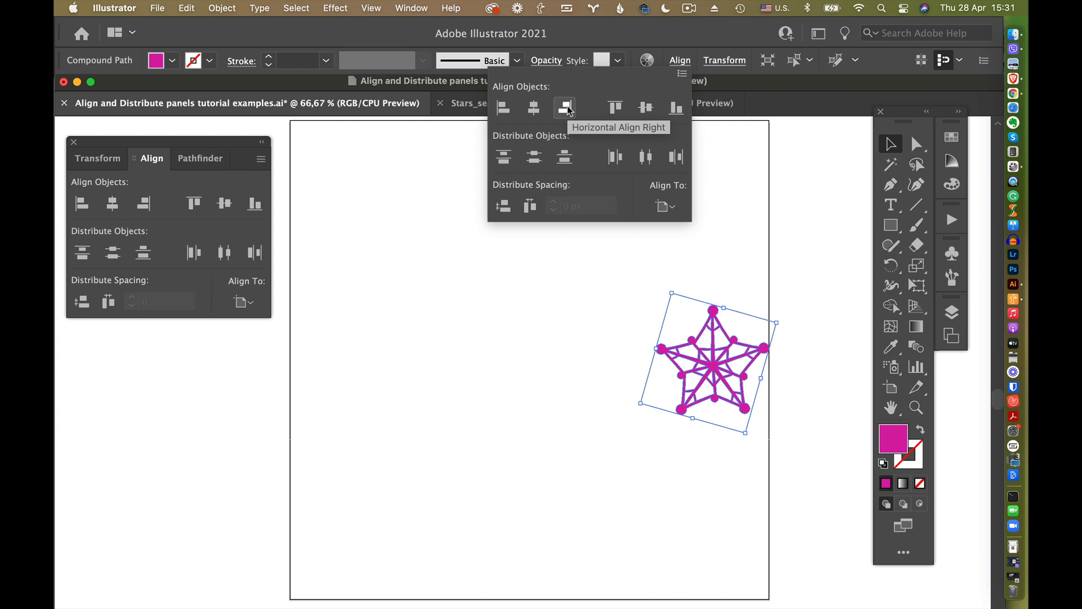
{"action": "left_click", "coordinate": [614, 108]}
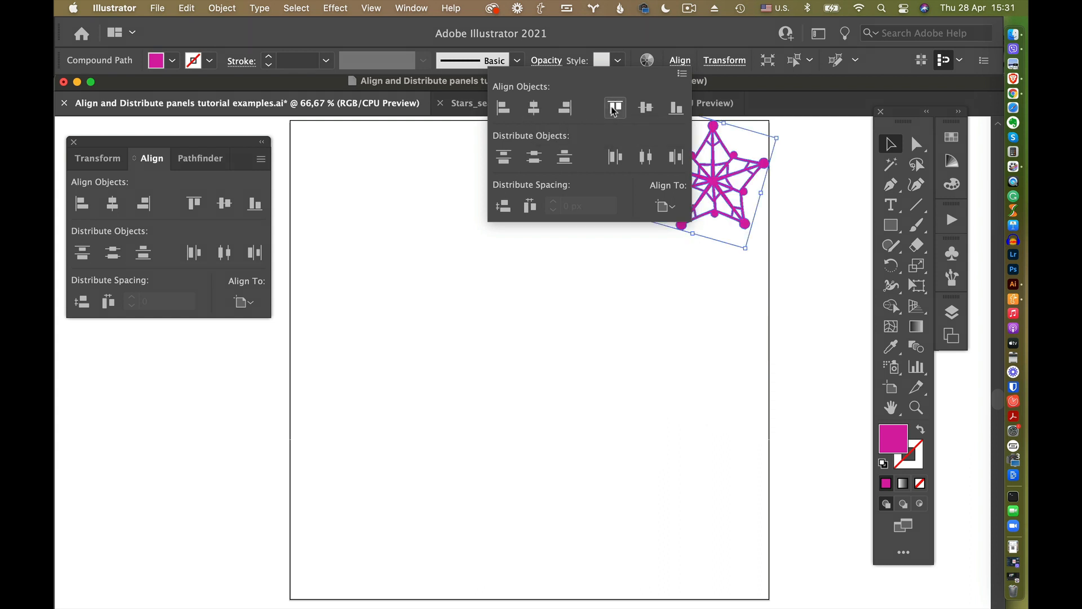
{"action": "left_click", "coordinate": [677, 108]}
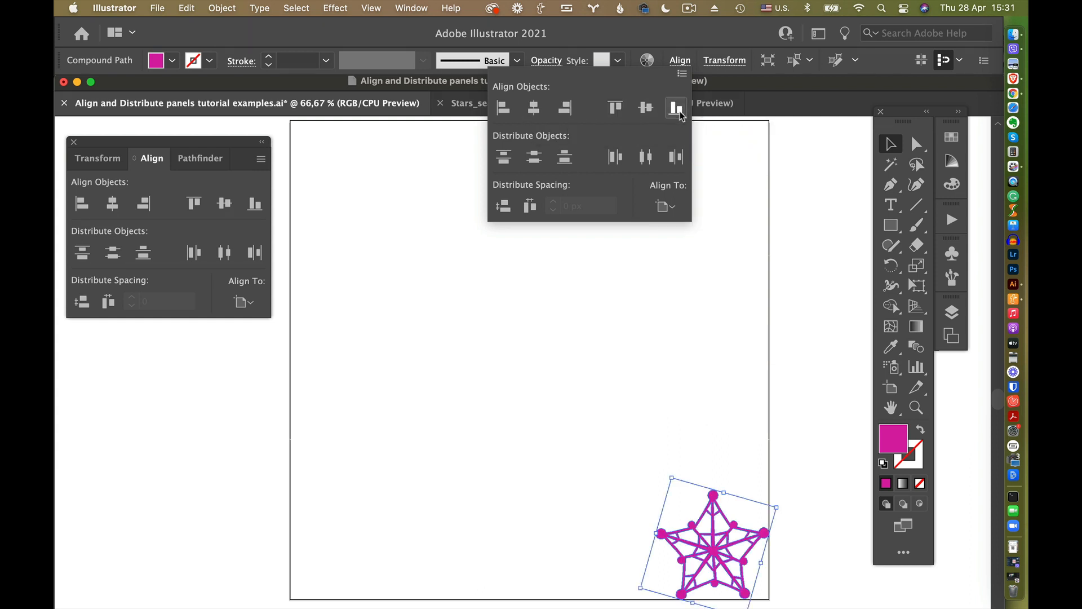
- Return the magenta star to the artboard's center with horizontal and vertical center alignment, and deselect it
{"action": "left_click", "coordinate": [534, 108]}
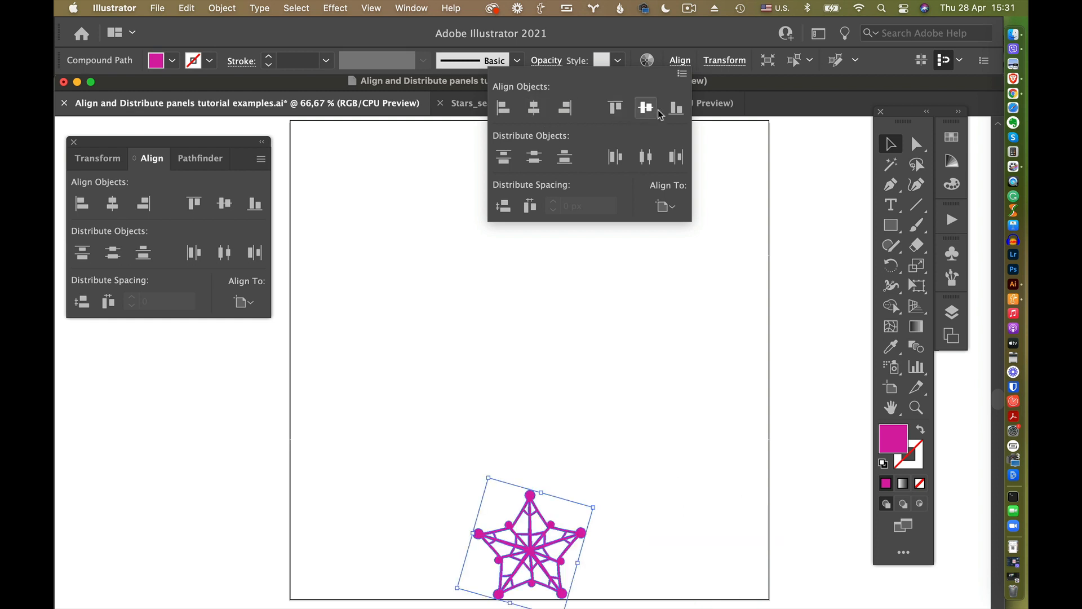
{"action": "left_click", "coordinate": [654, 111]}
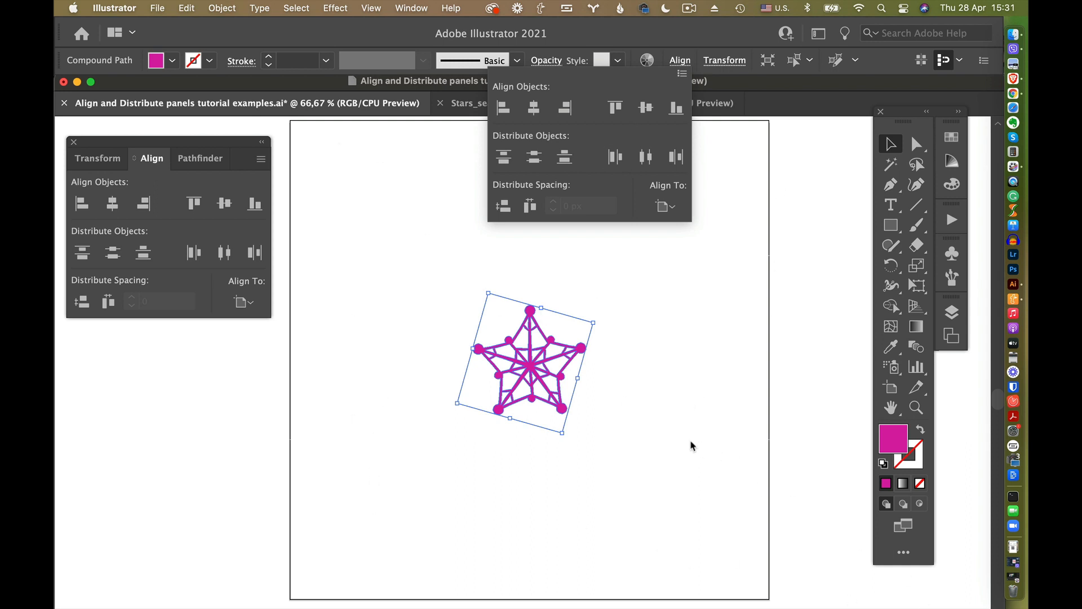
{"action": "left_click", "coordinate": [666, 393]}
{"action": "left_click", "coordinate": [638, 382]}
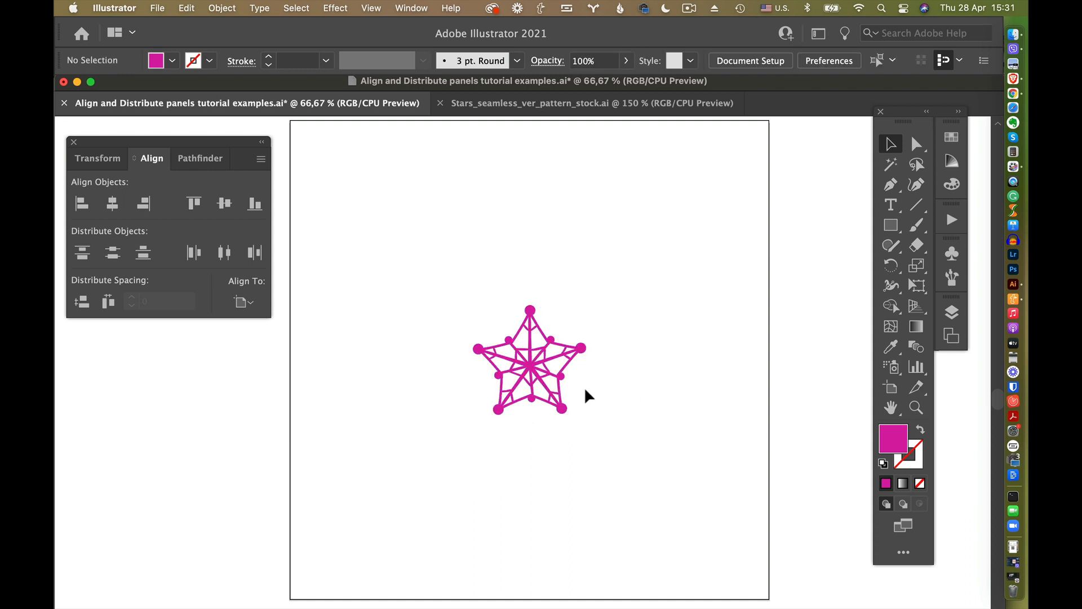
- Show and unlock Layer 2, and move its three stars onto the artboard around the magenta star
{"action": "left_click", "coordinate": [952, 311]}
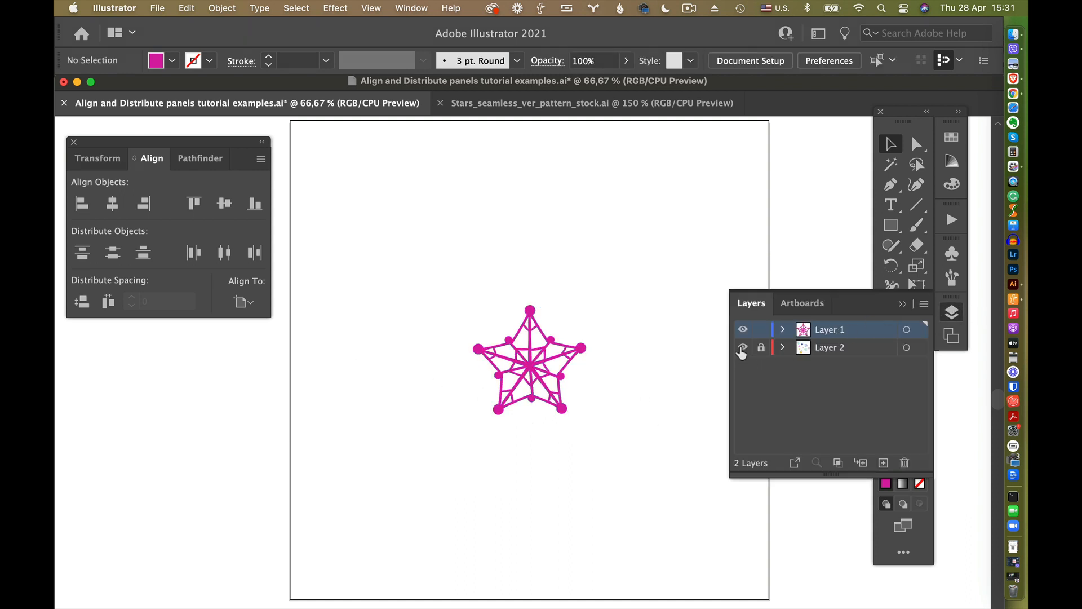
{"action": "left_click", "coordinate": [742, 348]}
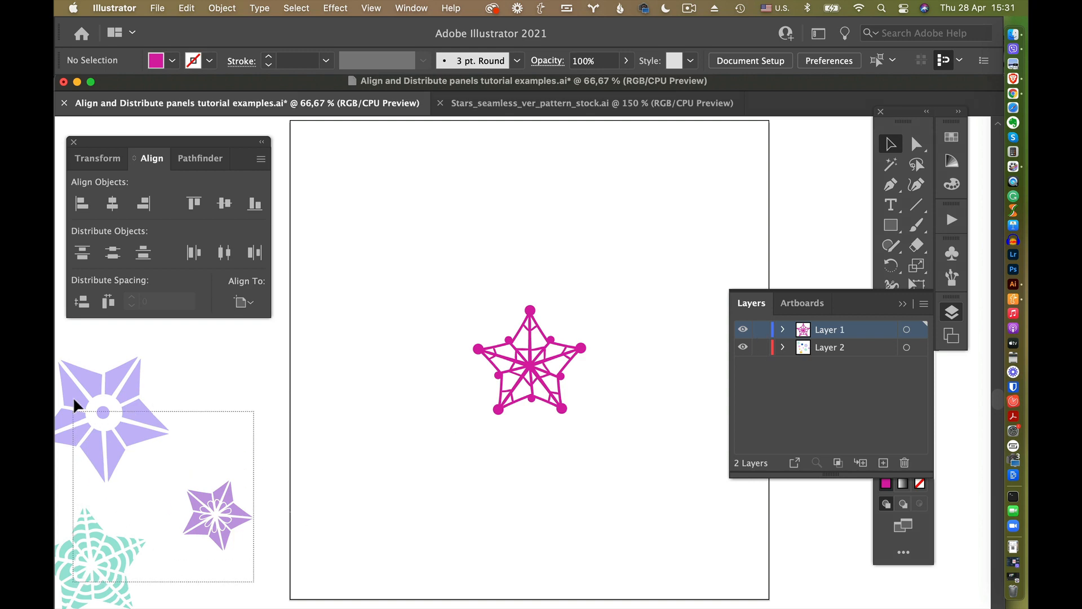
{"action": "left_click_drag", "start_coordinate": [73, 393], "coordinate": [451, 183]}
{"action": "left_click", "coordinate": [605, 290]}
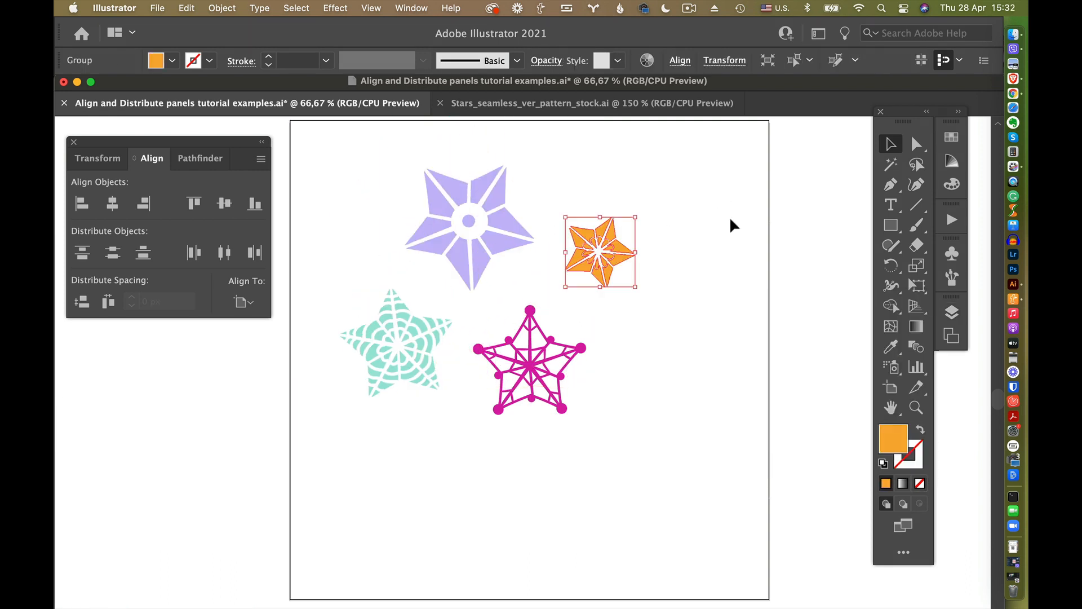
{"action": "left_click", "coordinate": [731, 221]}
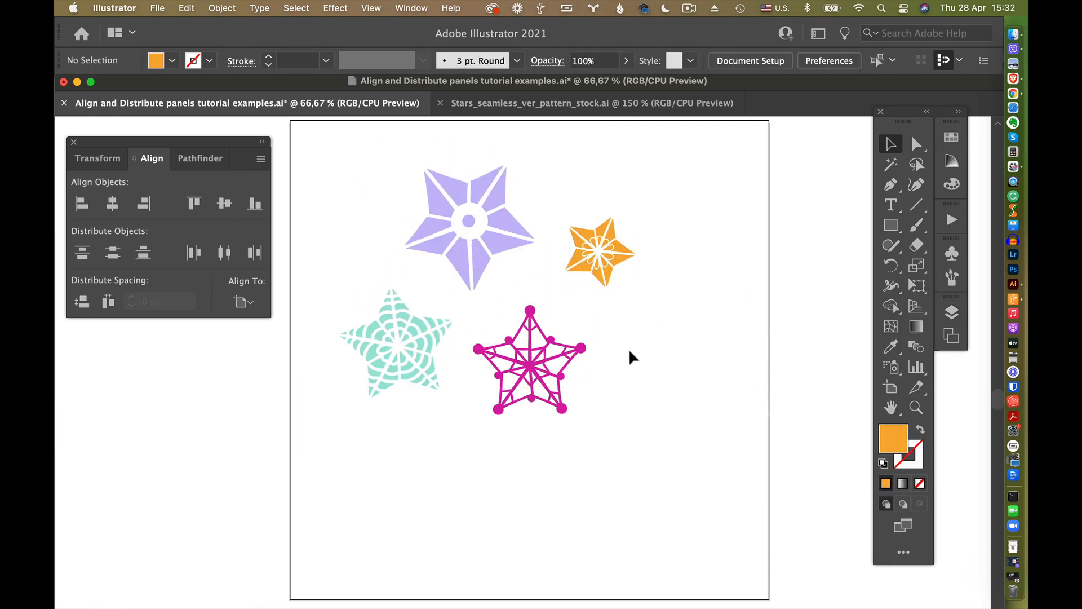
- Spread the four stars loosely over the artboard, with mint and orange in the upper half and lavender and magenta in the lower half
{"action": "left_click_drag", "start_coordinate": [558, 341], "coordinate": [671, 444]}
{"action": "mouse_move", "coordinate": [619, 270]}
{"action": "left_mouse_down"}
{"action": "mouse_move", "coordinate": [703, 221]}
{"action": "mouse_move", "coordinate": [645, 228]}
{"action": "mouse_move", "coordinate": [673, 239]}
{"action": "left_mouse_up"}
{"action": "left_click_drag", "start_coordinate": [506, 253], "coordinate": [556, 421]}
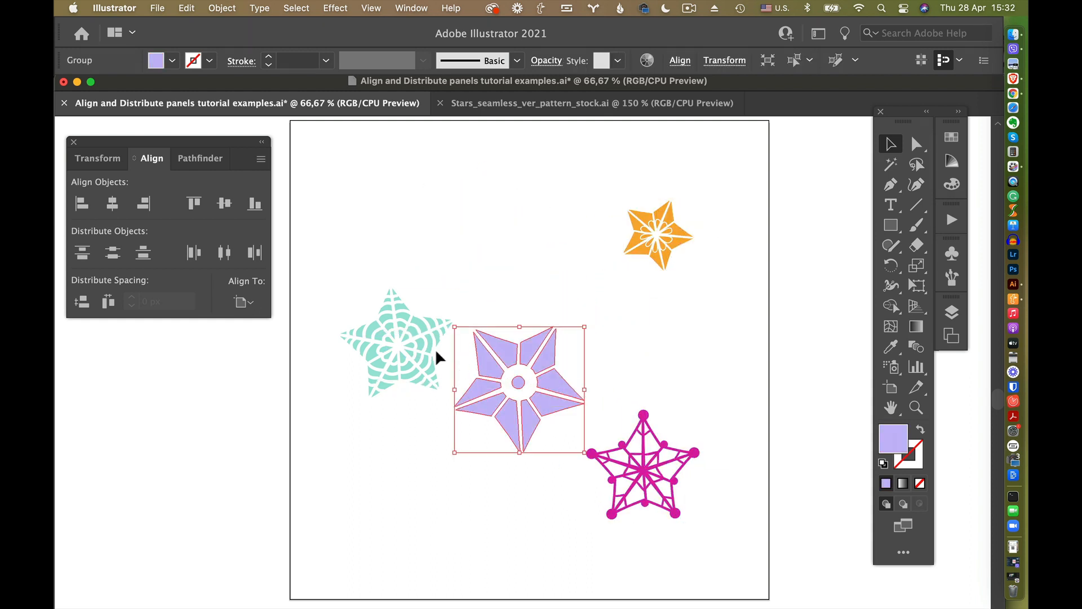
{"action": "left_click_drag", "start_coordinate": [436, 350], "coordinate": [400, 272]}
{"action": "left_click", "coordinate": [817, 364]}
{"action": "left_click_drag", "start_coordinate": [524, 398], "coordinate": [427, 457]}
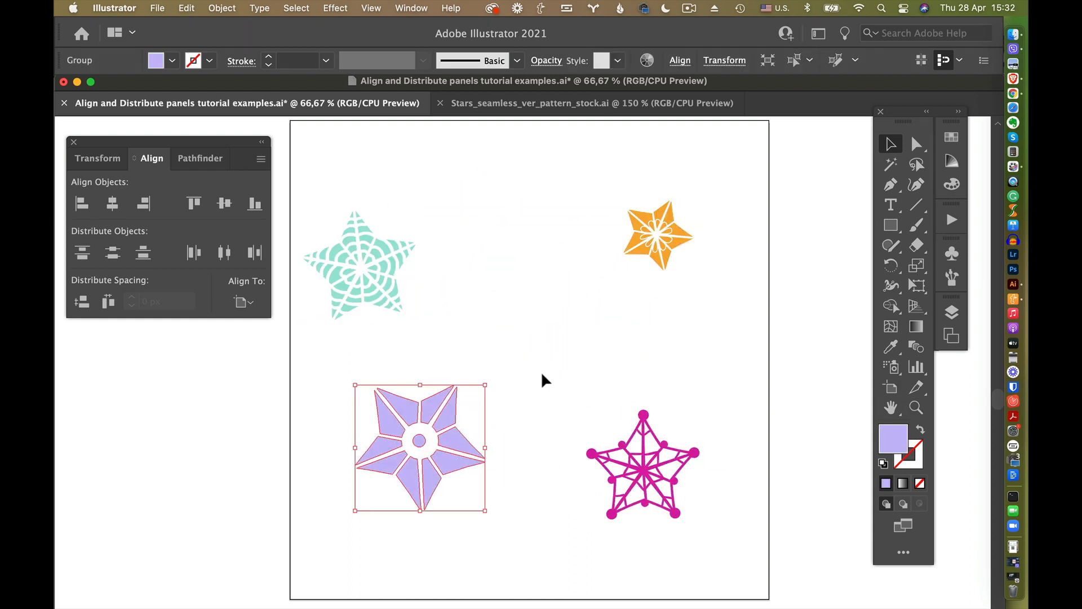
{"action": "left_click", "coordinate": [542, 374]}
{"action": "left_click_drag", "start_coordinate": [395, 287], "coordinate": [533, 234]}
{"action": "left_click", "coordinate": [705, 382]}
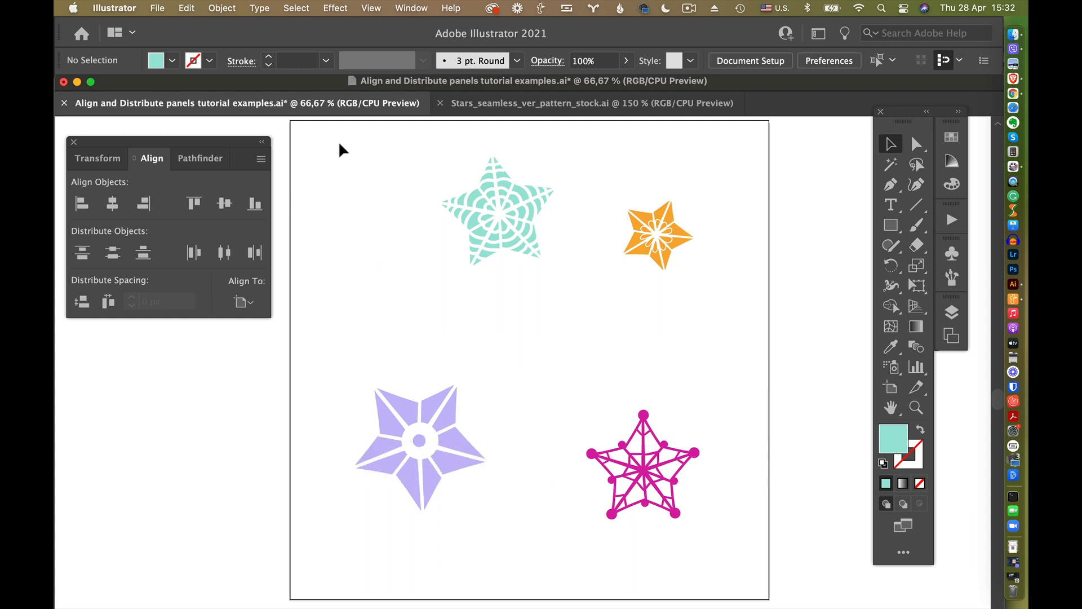
- Select all four stars, set alignment to Key Object, try each star as key, and settle on the magenta star
{"action": "left_click_drag", "start_coordinate": [319, 141], "coordinate": [715, 537]}
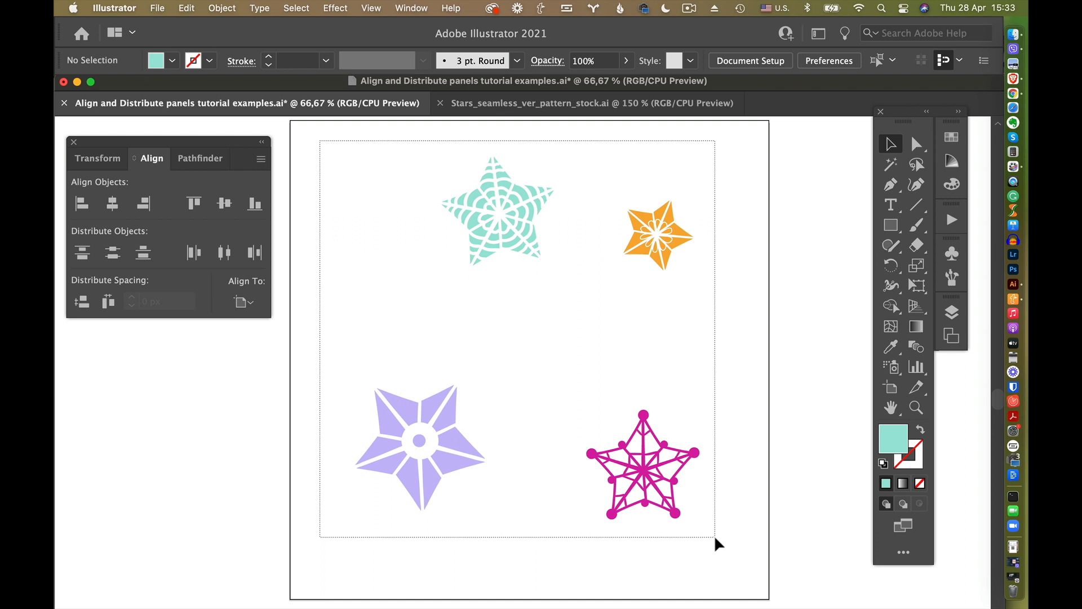
{"action": "left_click_drag", "start_coordinate": [715, 537], "coordinate": [715, 537]}
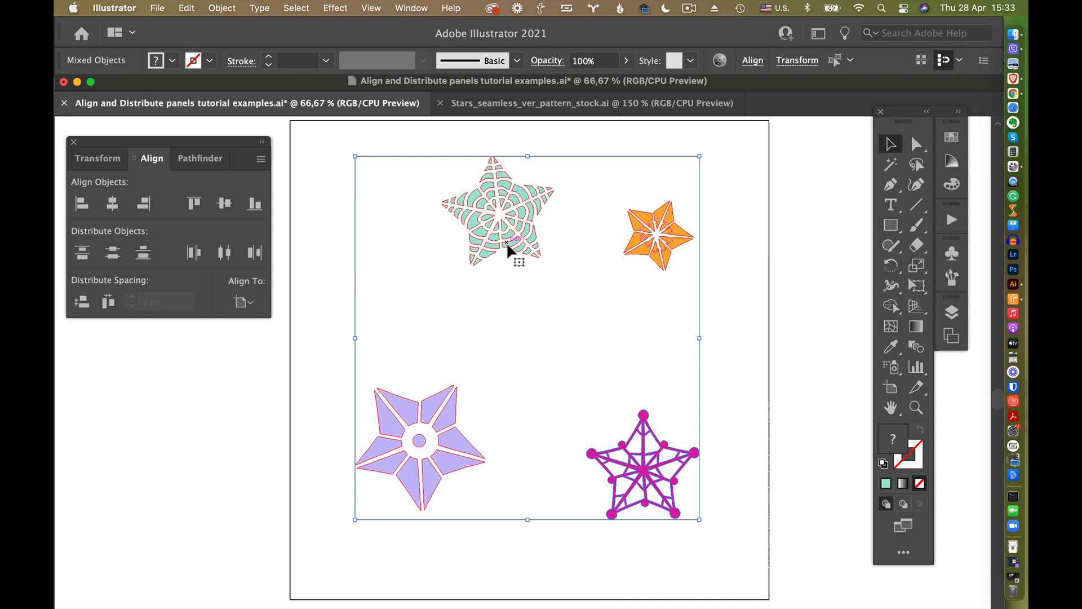
{"action": "left_click", "coordinate": [244, 302]}
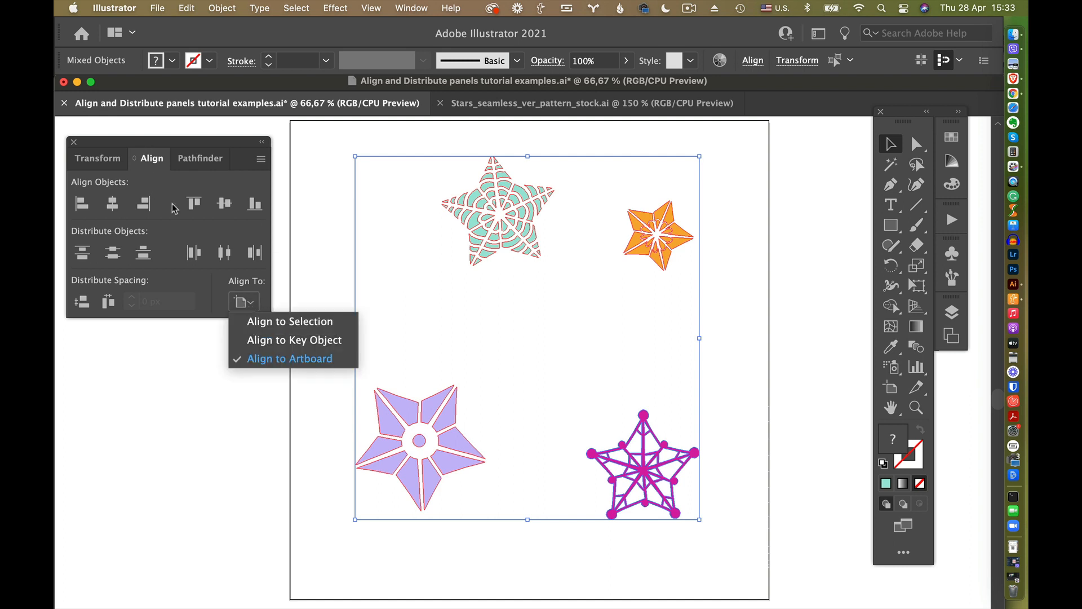
{"action": "left_click", "coordinate": [261, 342]}
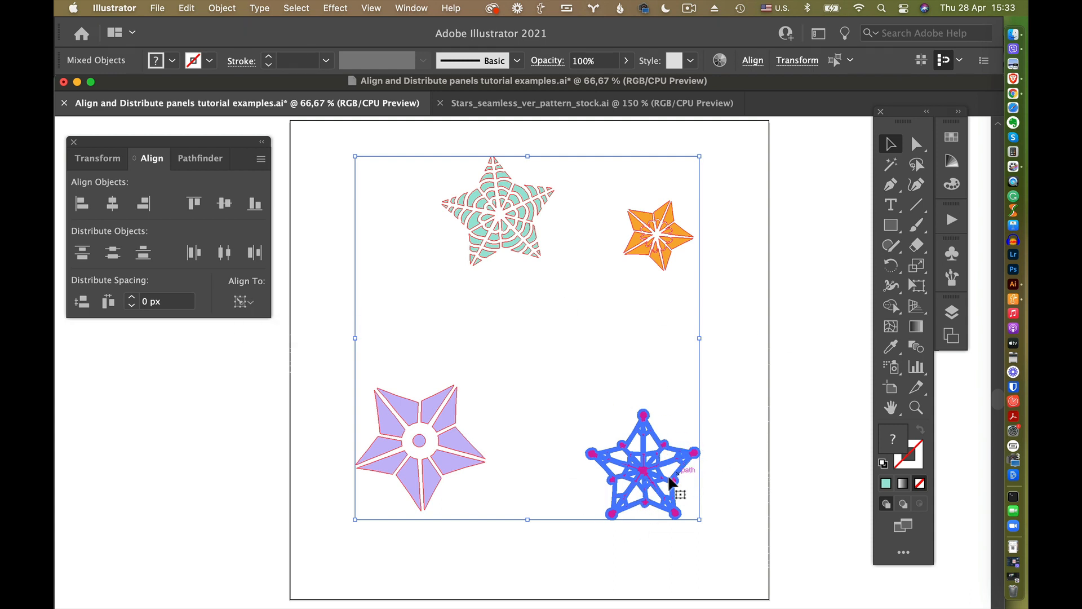
{"action": "left_click", "coordinate": [434, 470]}
{"action": "left_click", "coordinate": [471, 264]}
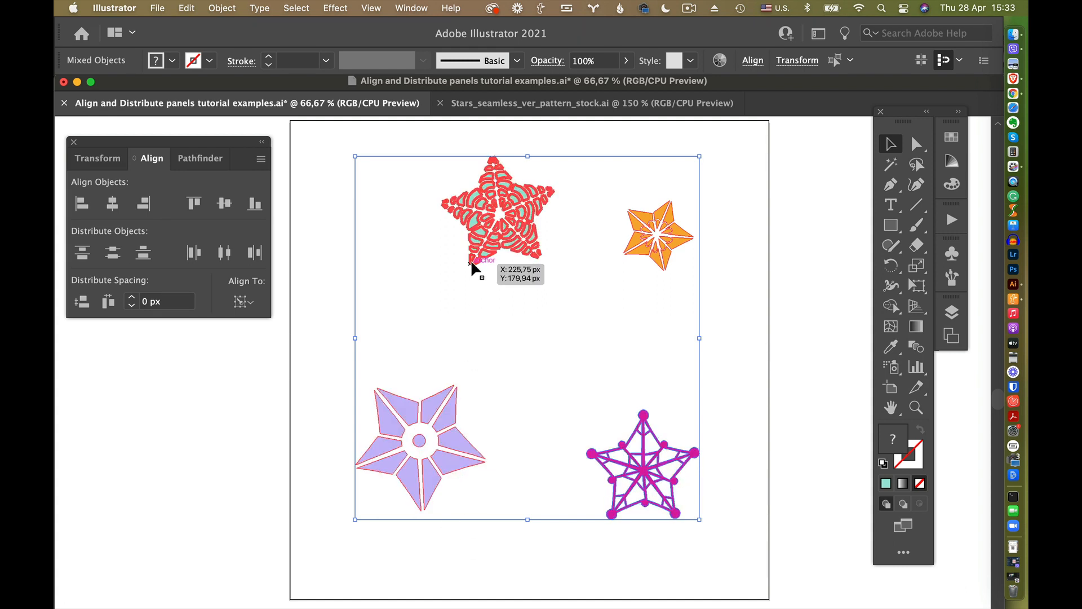
{"action": "left_click", "coordinate": [671, 241]}
{"action": "left_click", "coordinate": [644, 454]}
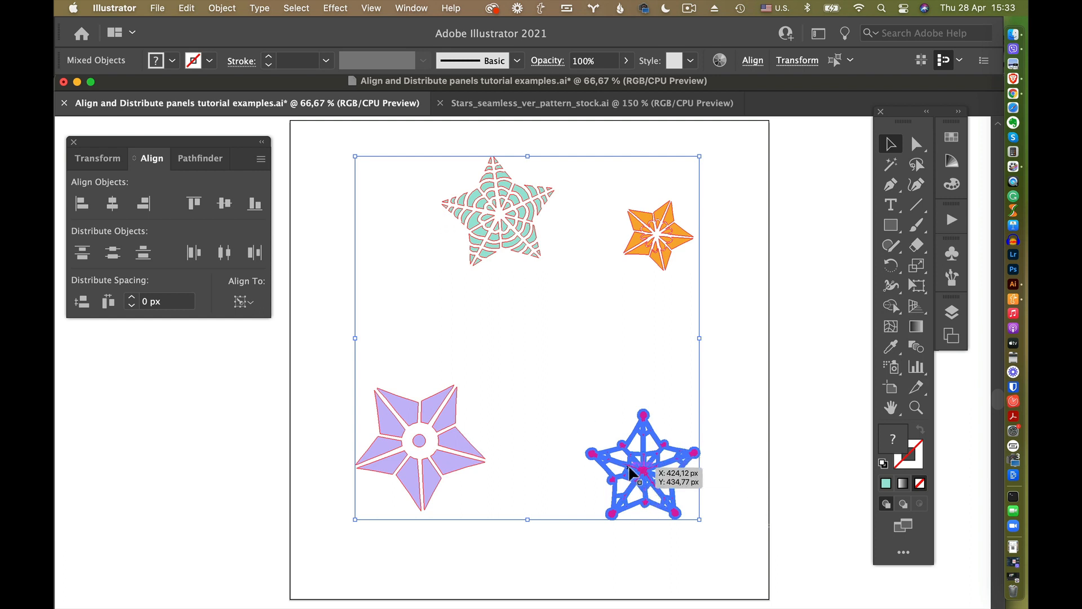
- Center the other three stars horizontally and vertically on the magenta key star, and deselect them
{"action": "left_click", "coordinate": [113, 204]}
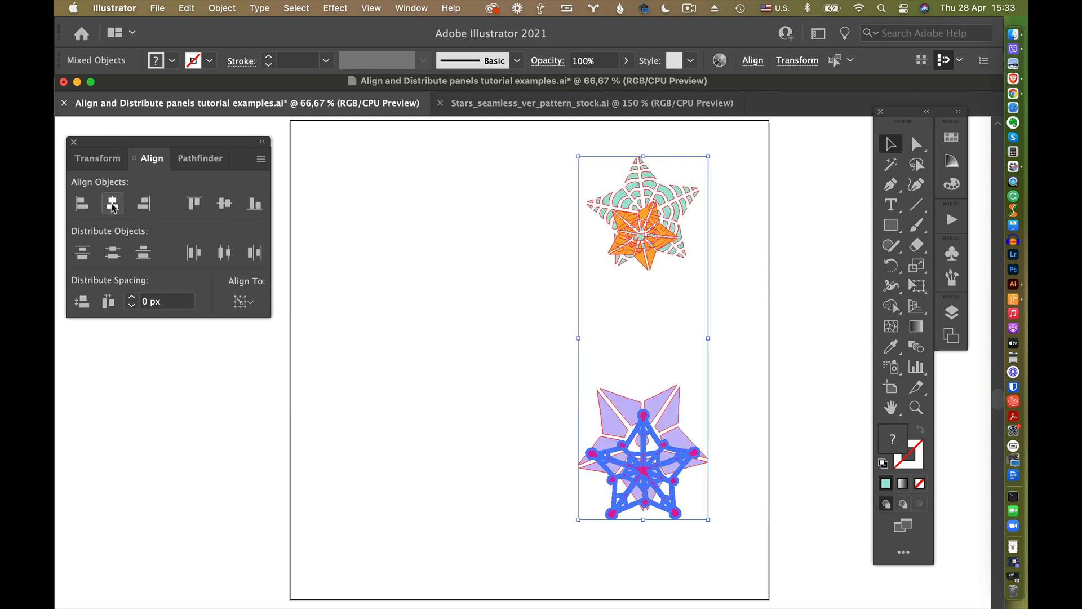
{"action": "left_click", "coordinate": [226, 205]}
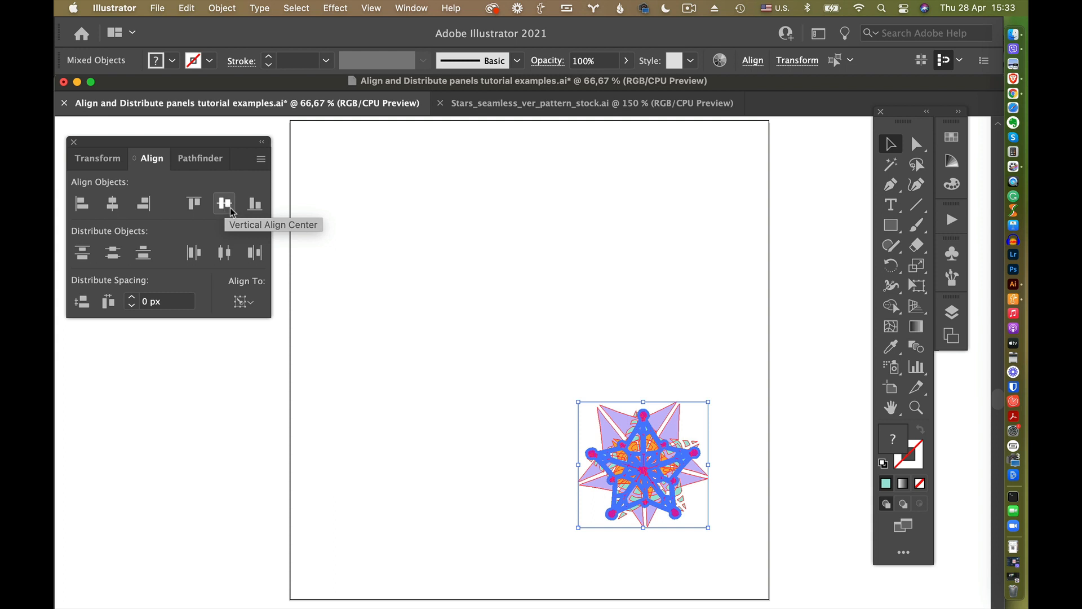
{"action": "left_click", "coordinate": [631, 378]}
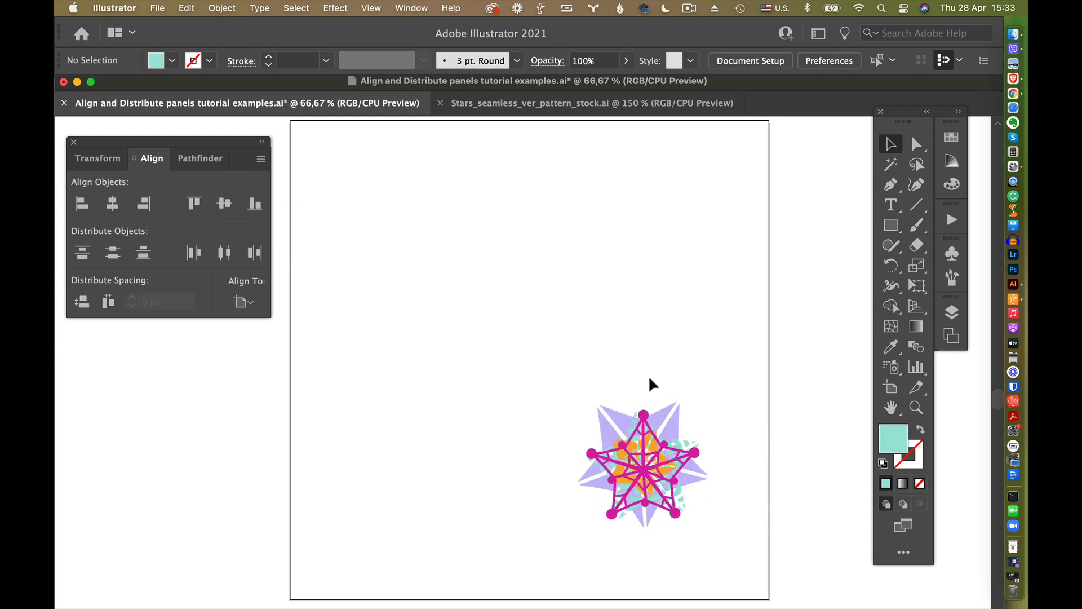
- Move the stack of four stars together to about the middle of the artboard and deselect it
{"action": "left_click_drag", "start_coordinate": [697, 553], "coordinate": [520, 357]}
{"action": "left_click", "coordinate": [301, 370]}
{"action": "left_click", "coordinate": [637, 466]}
{"action": "left_click_drag", "start_coordinate": [637, 466], "coordinate": [511, 368]}
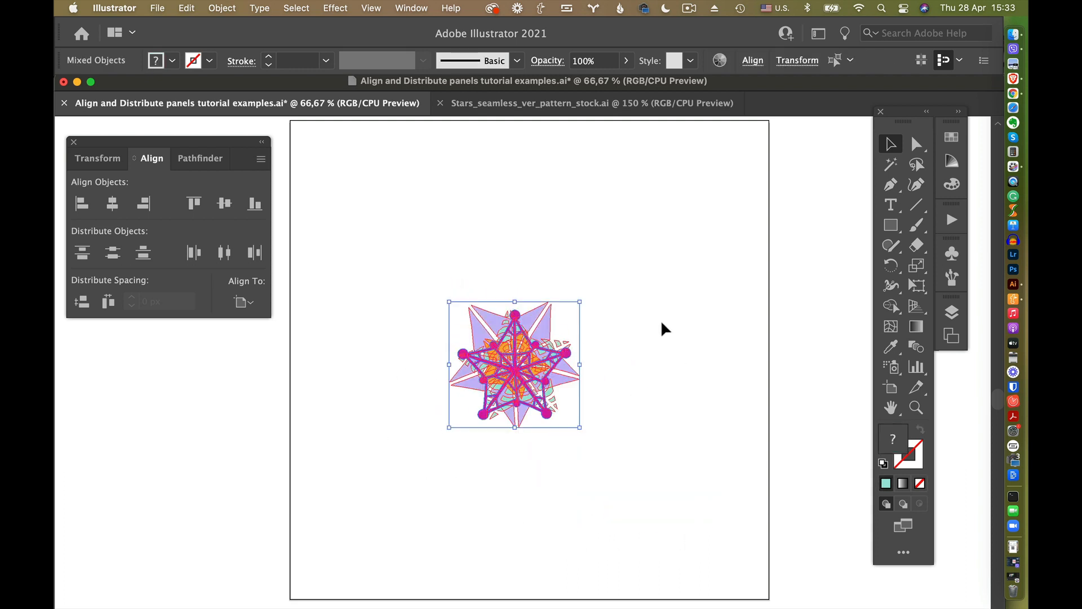
{"action": "left_click", "coordinate": [656, 330]}
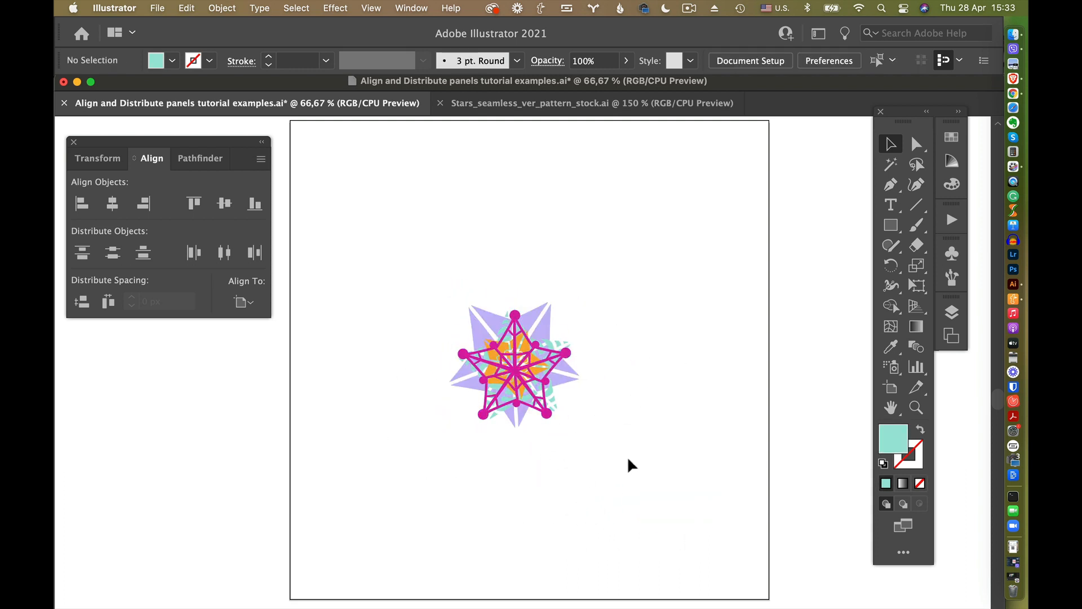
- Draw a mint circle with the Ellipse tool, slightly wider than the star stack, above and right of it
{"action": "left_click", "coordinate": [890, 225]}
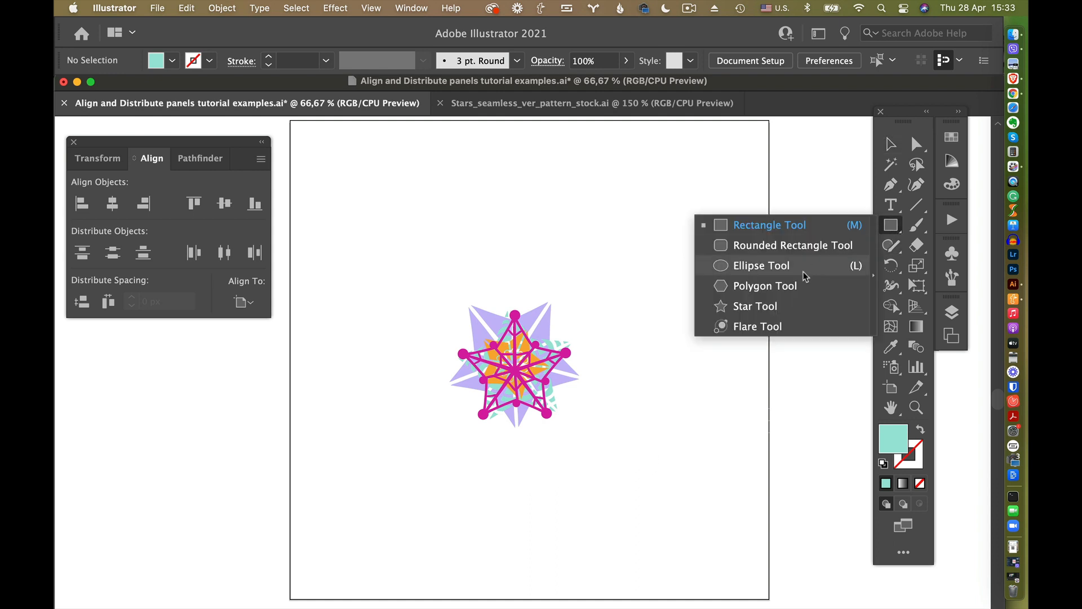
{"action": "left_click", "coordinate": [793, 270]}
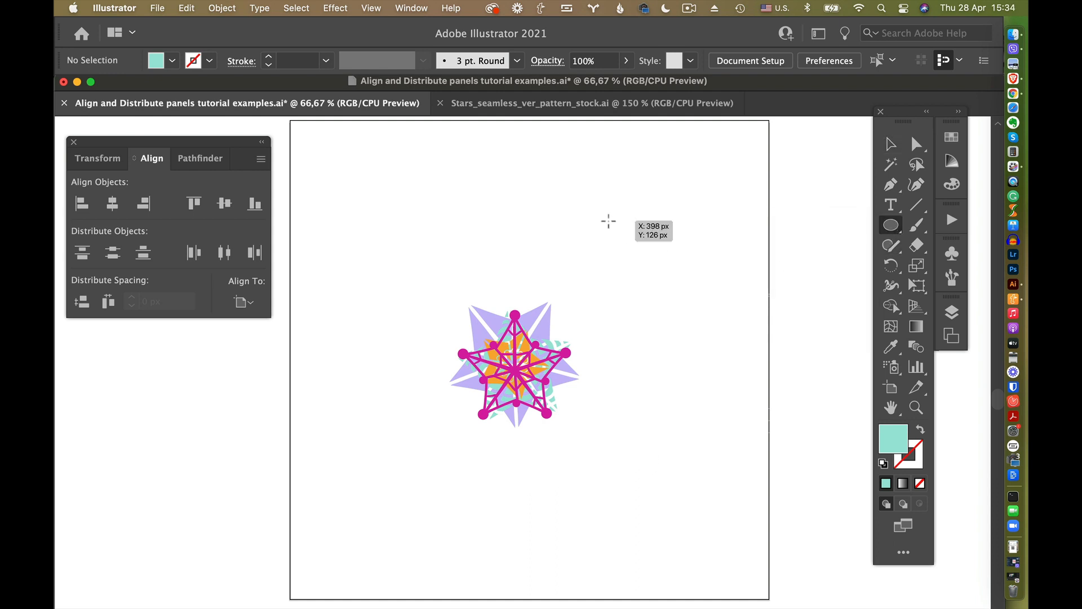
{"action": "left_click_drag", "start_coordinate": [608, 224], "coordinate": [676, 287]}
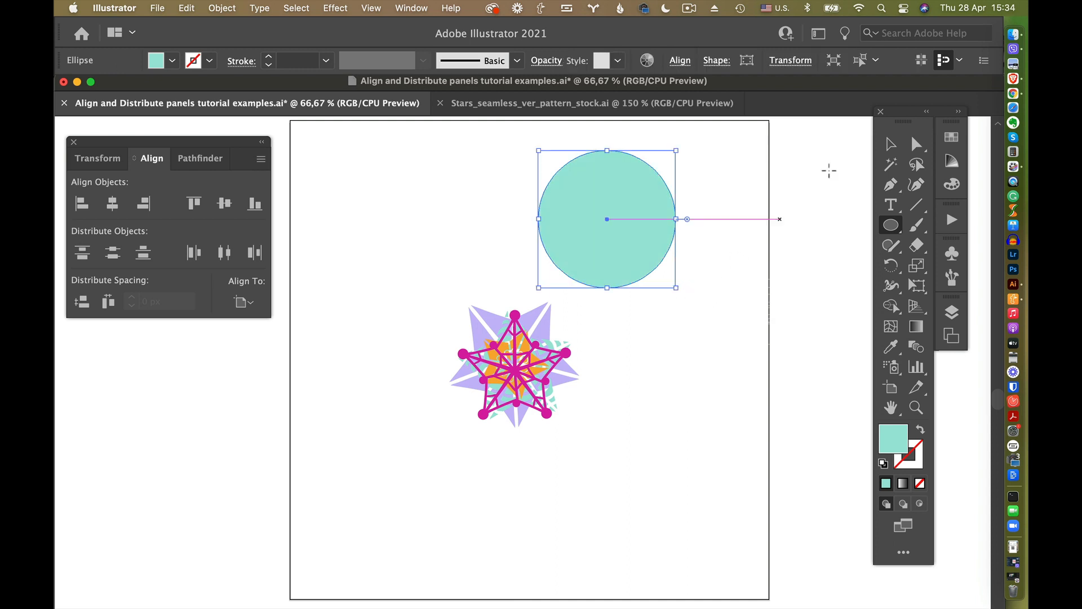
- Select the magenta star and the circle, make the star the key object, and center the circle on it horizontally and vertically
{"action": "left_click", "coordinate": [888, 145]}
{"action": "left_click", "coordinate": [652, 330]}
{"action": "left_click", "coordinate": [504, 369]}
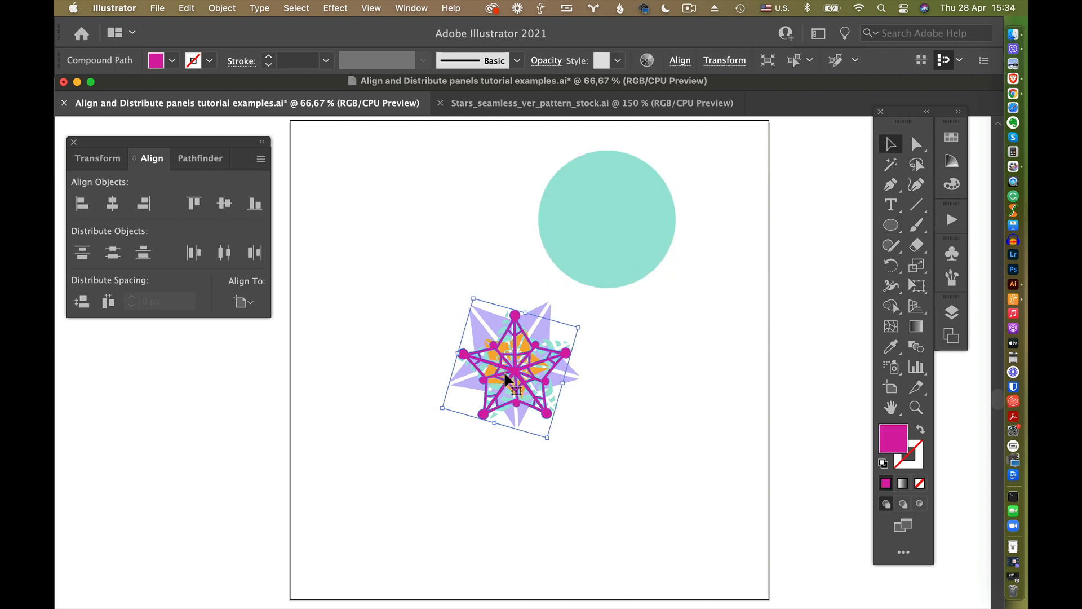
{"action": "left_click", "coordinate": [610, 231], "text": "shift"}
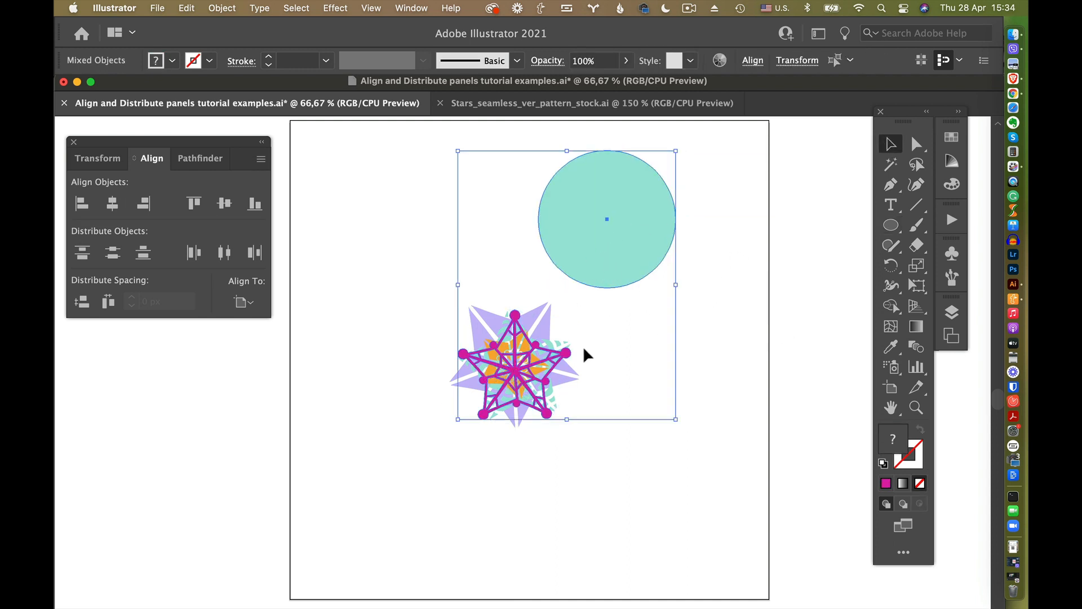
{"action": "left_click", "coordinate": [515, 371]}
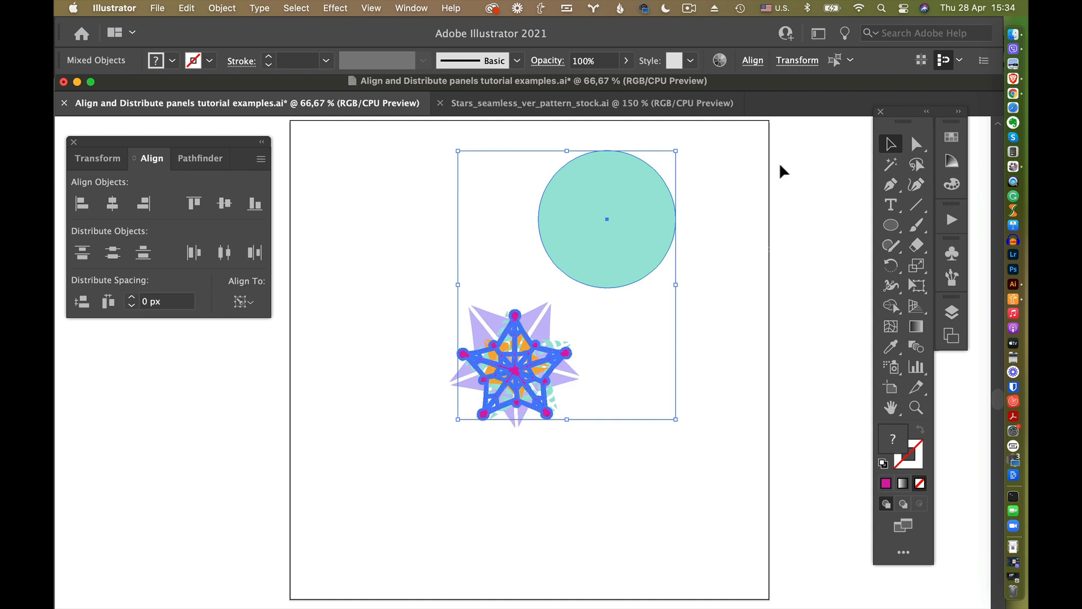
{"action": "left_click", "coordinate": [113, 206]}
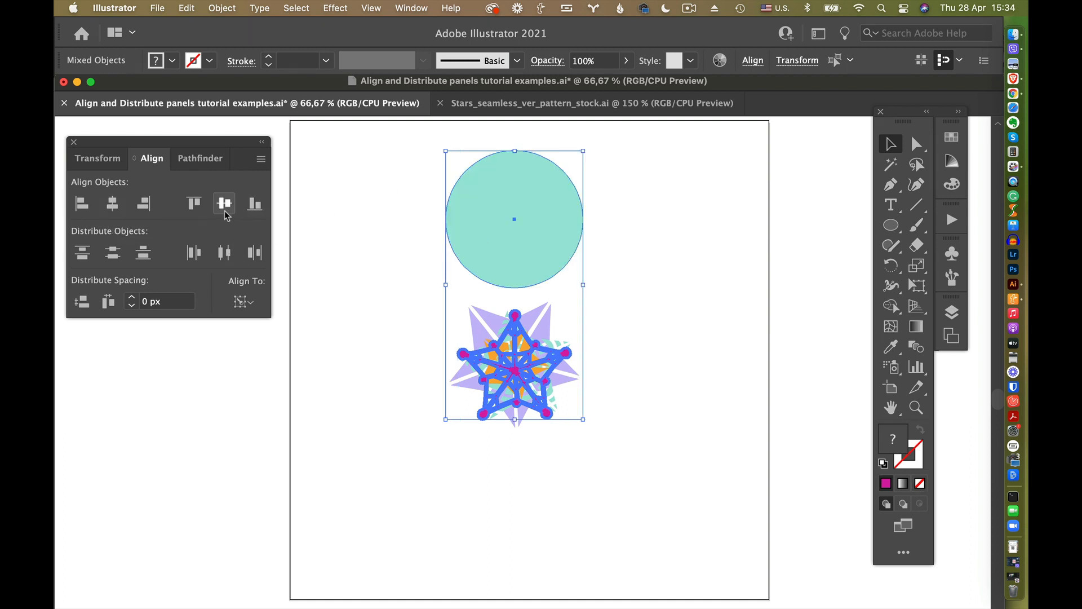
{"action": "left_click", "coordinate": [225, 204]}
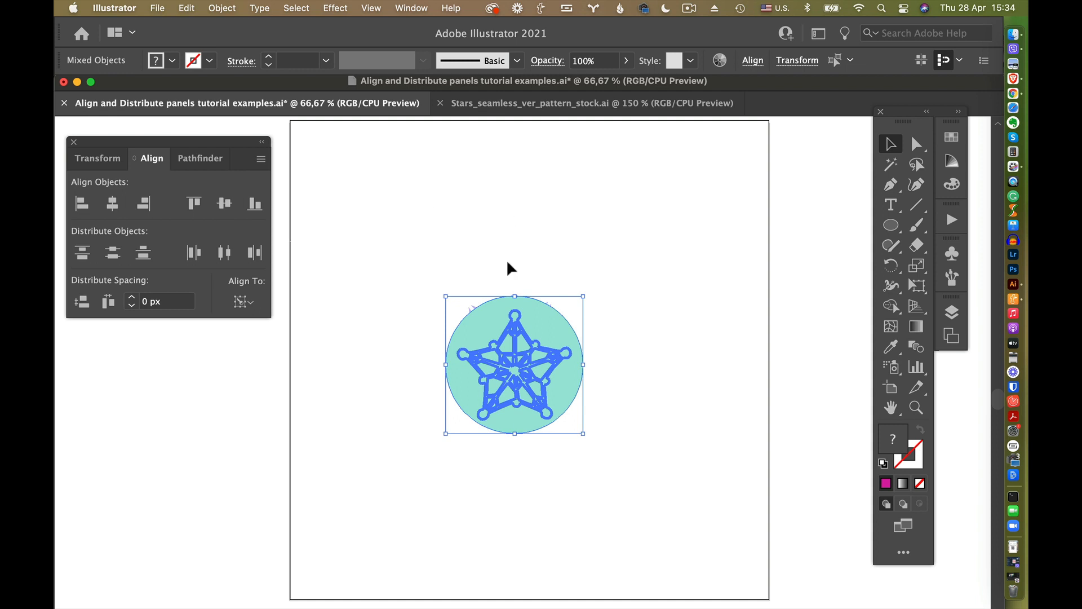
- Send the mint circle backward so it sits behind the magenta star, and deselect it
{"action": "left_click", "coordinate": [512, 376]}
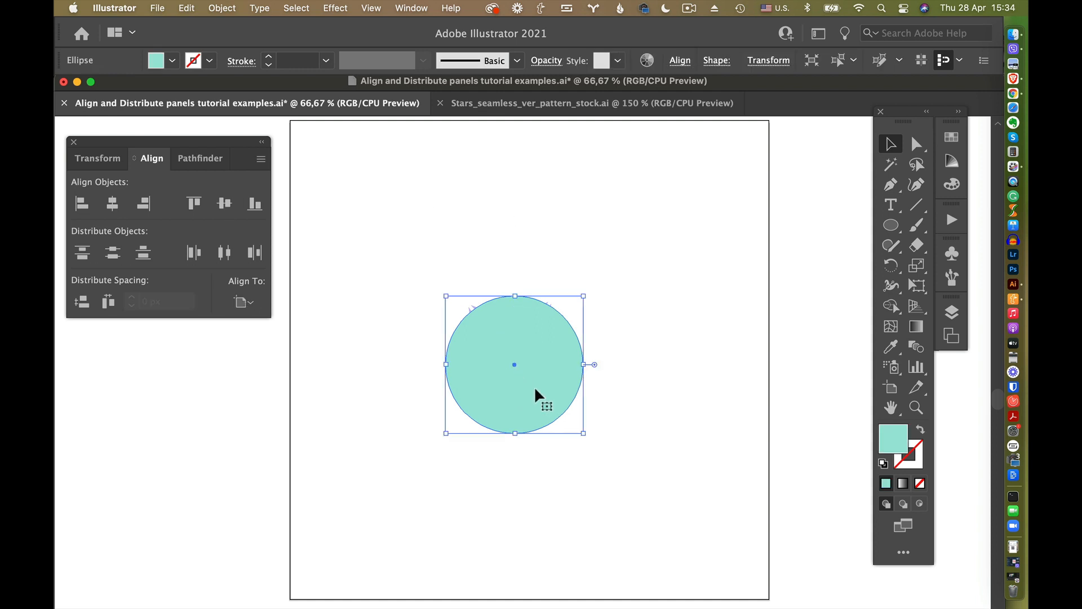
{"action": "right_click", "coordinate": [518, 379]}
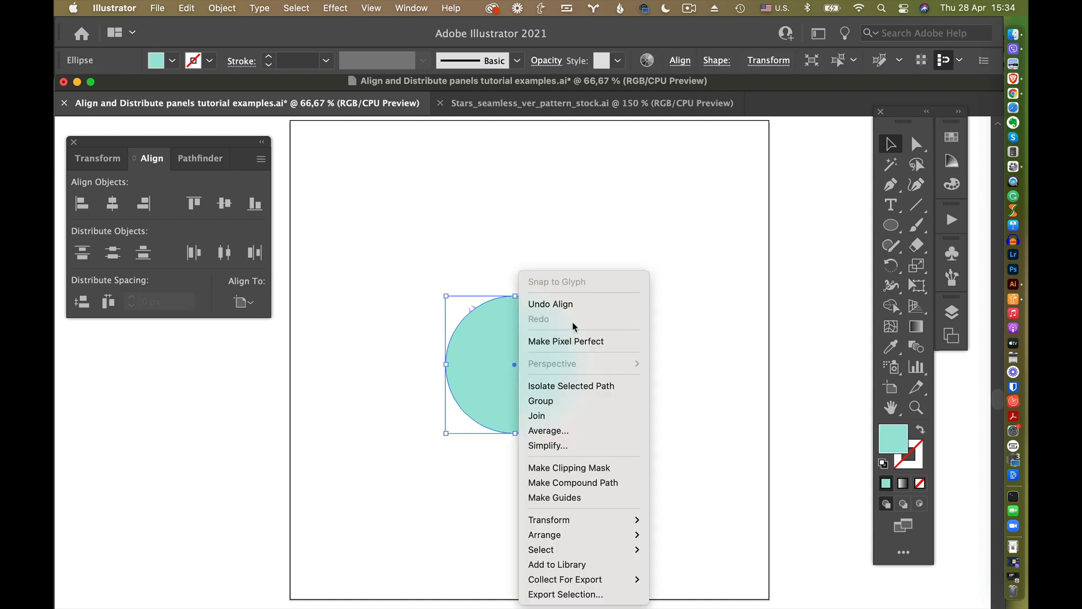
{"action": "mouse_move", "coordinate": [606, 537]}
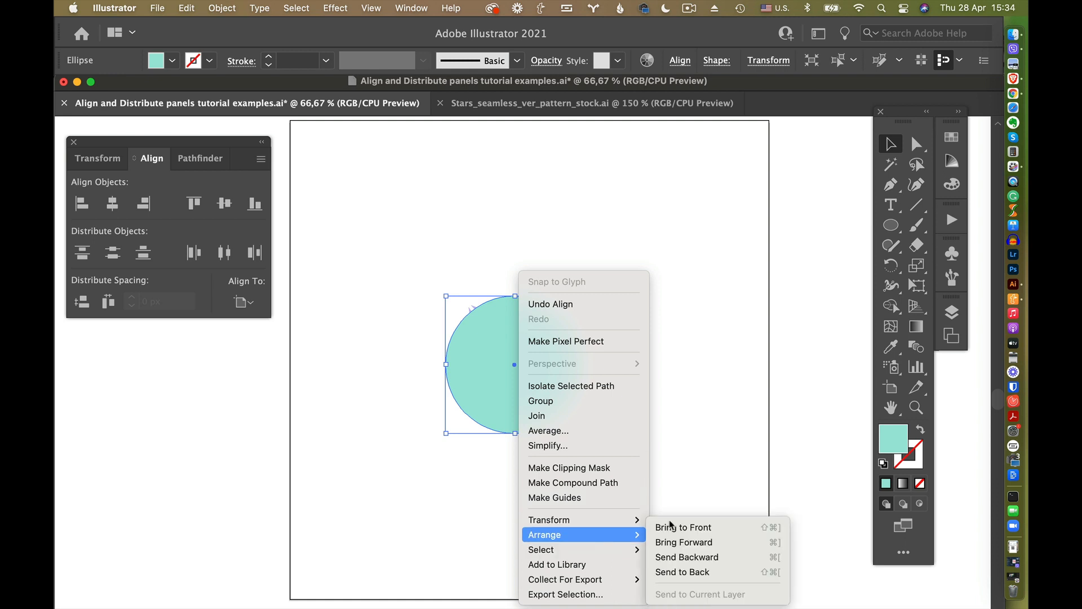
{"action": "left_click", "coordinate": [696, 560]}
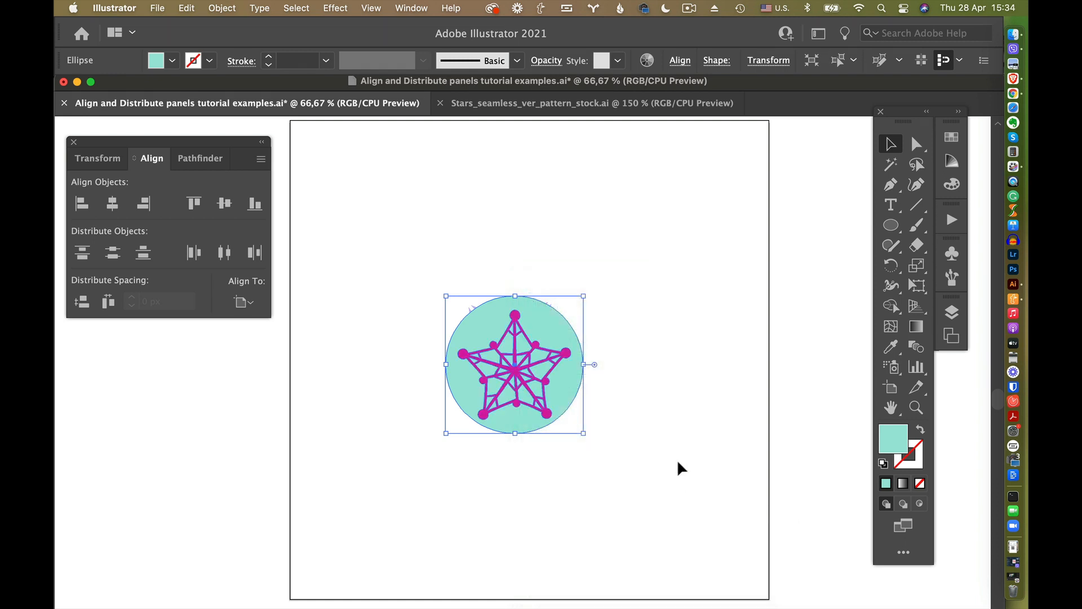
{"action": "left_click", "coordinate": [677, 459]}
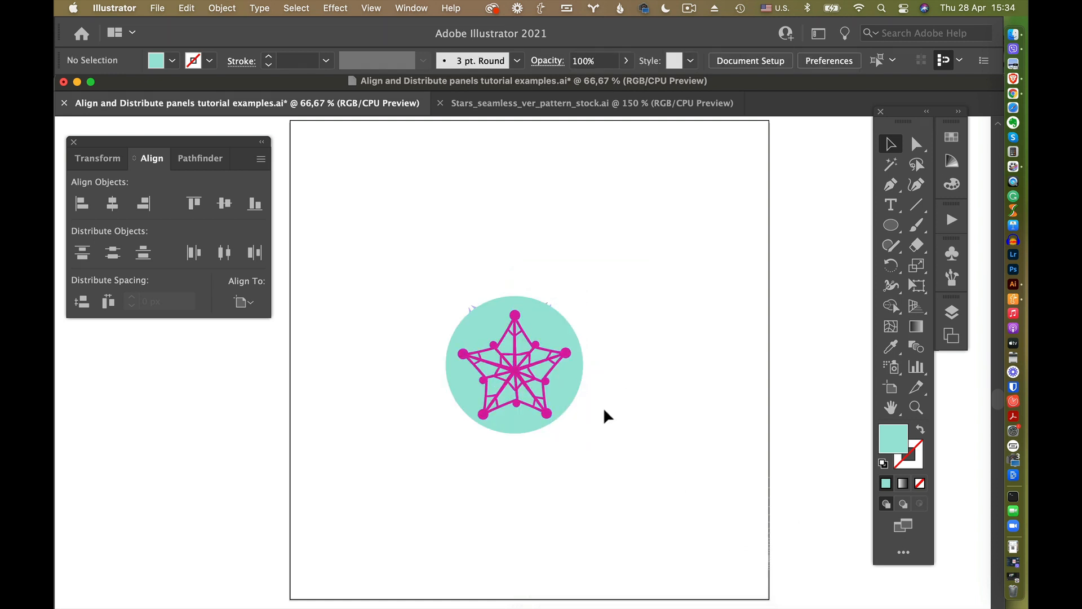
- Recolor the magenta star white by sampling the empty artboard with the Eyedropper tool
{"action": "left_click", "coordinate": [518, 344]}
{"action": "left_click", "coordinate": [890, 347]}
{"action": "left_click", "coordinate": [749, 320]}
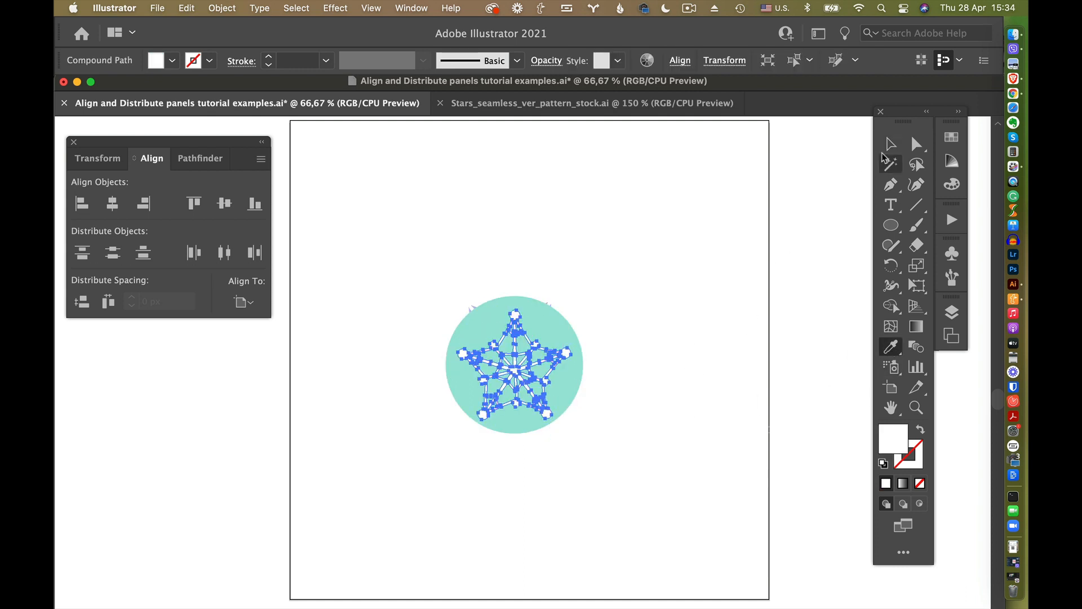
- Move the white star and its circle together to the artboard's upper-right area, clear of the other stars, and deselect them
{"action": "left_click", "coordinate": [890, 144]}
{"action": "left_click", "coordinate": [795, 326]}
{"action": "left_click", "coordinate": [512, 377]}
{"action": "left_click", "coordinate": [547, 315], "text": "shift"}
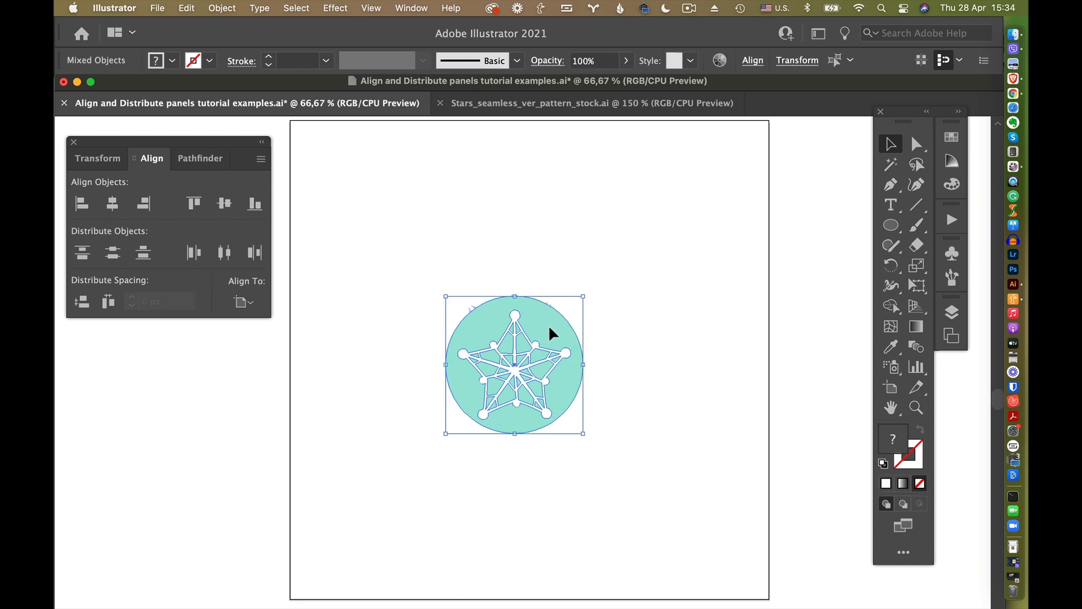
{"action": "left_click_drag", "start_coordinate": [549, 328], "coordinate": [677, 203]}
{"action": "left_click", "coordinate": [449, 353]}
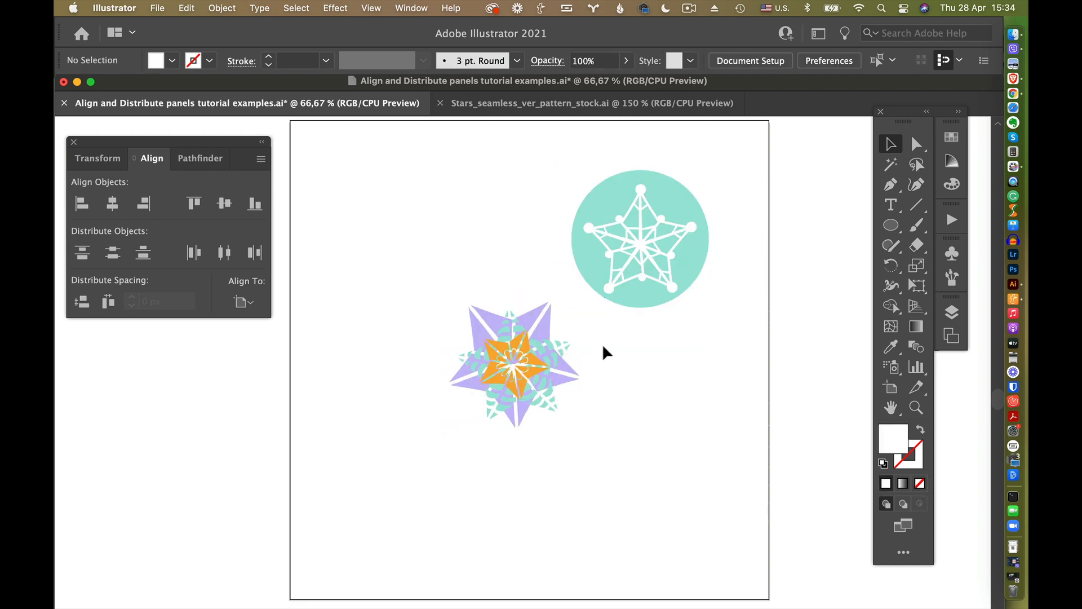
{"action": "left_click", "coordinate": [632, 269]}
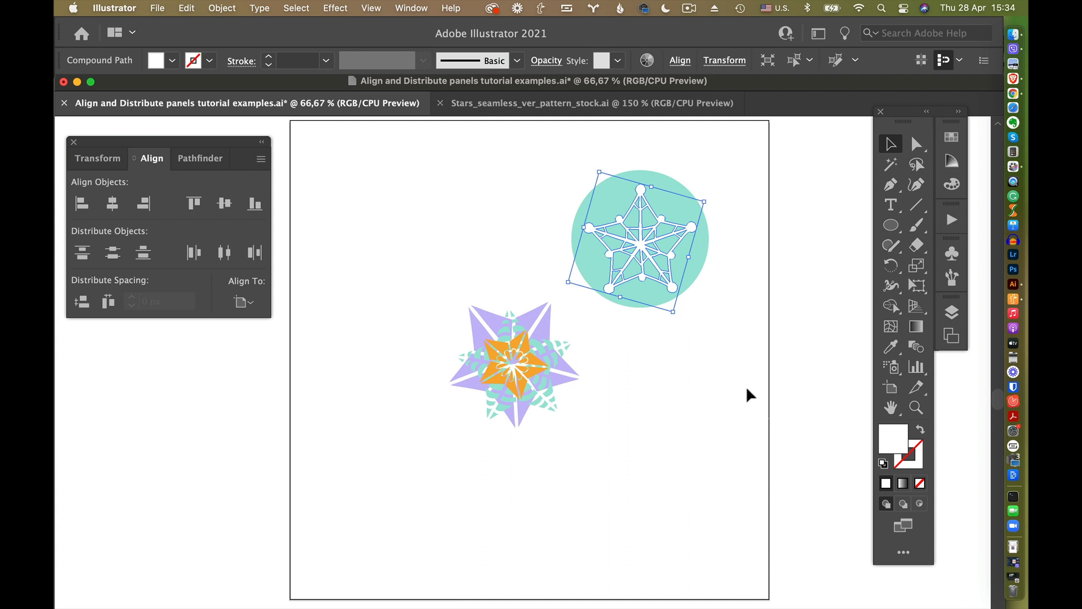
{"action": "left_click", "coordinate": [742, 390]}
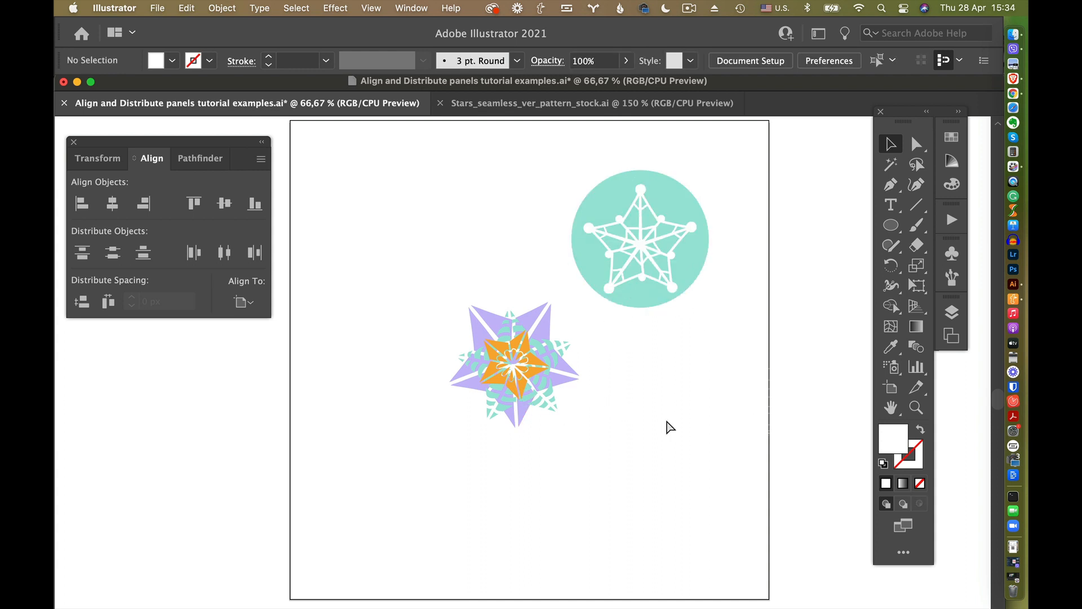
- Undo the edits back to before the circle's vertical alignment, and delete the circle
{"action": "key", "text": "super+z"}
{"action": "key", "text": "super+z"}
{"action": "key", "text": "super+z"}
{"action": "key", "text": "super+shift+z"}
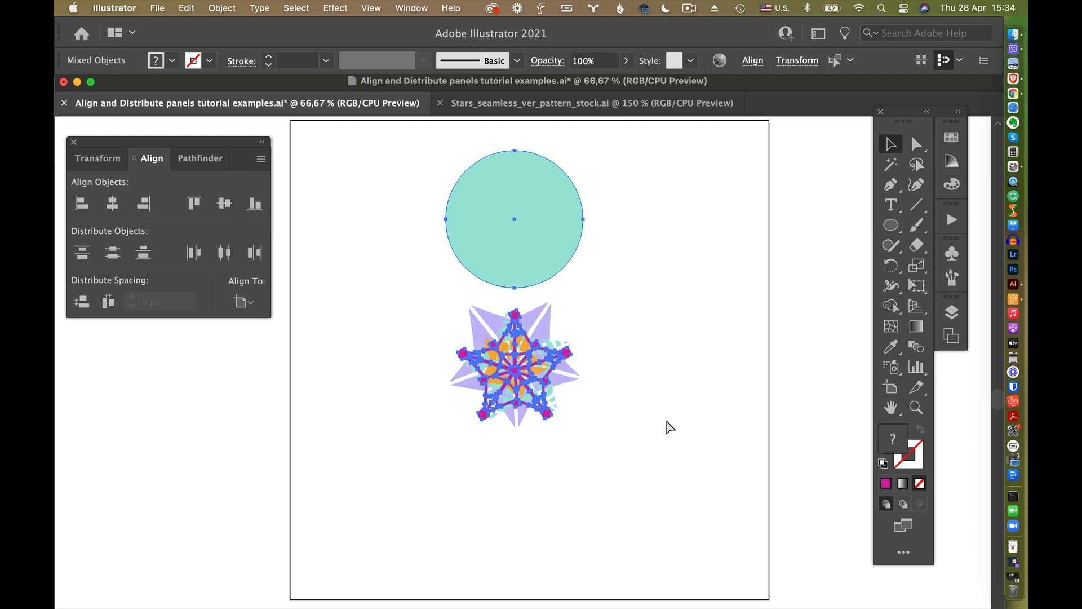
{"action": "key", "text": "super+shift+z"}
{"action": "left_click", "coordinate": [506, 232]}
{"action": "key", "text": "Delete"}
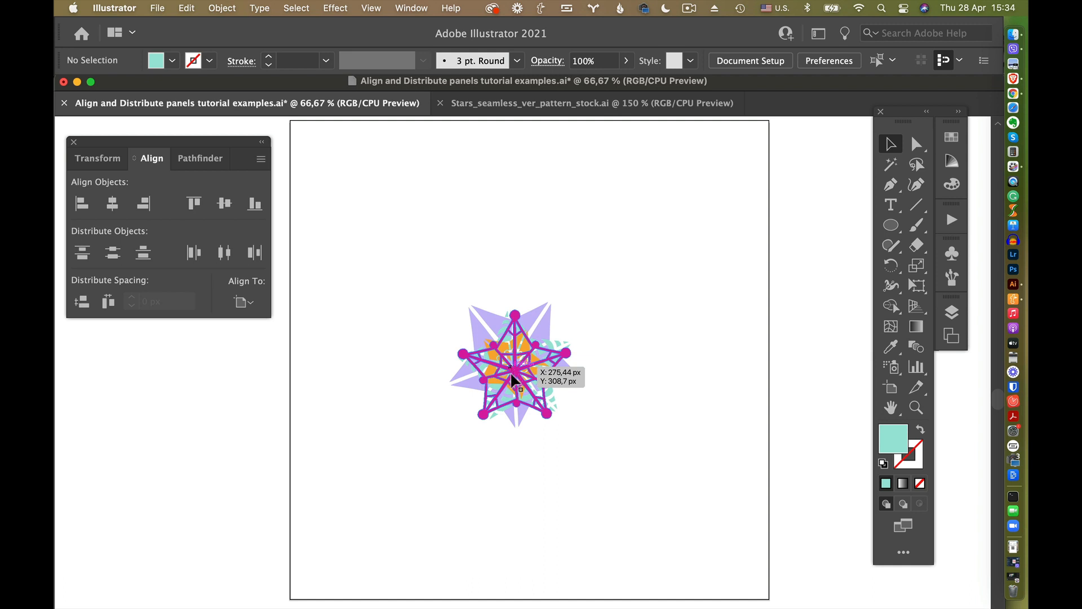
- Spread the stacked stars apart, with magenta, orange and mint across the upper half and lavender below, and deselect them
{"action": "left_click_drag", "start_coordinate": [509, 371], "coordinate": [378, 242]}
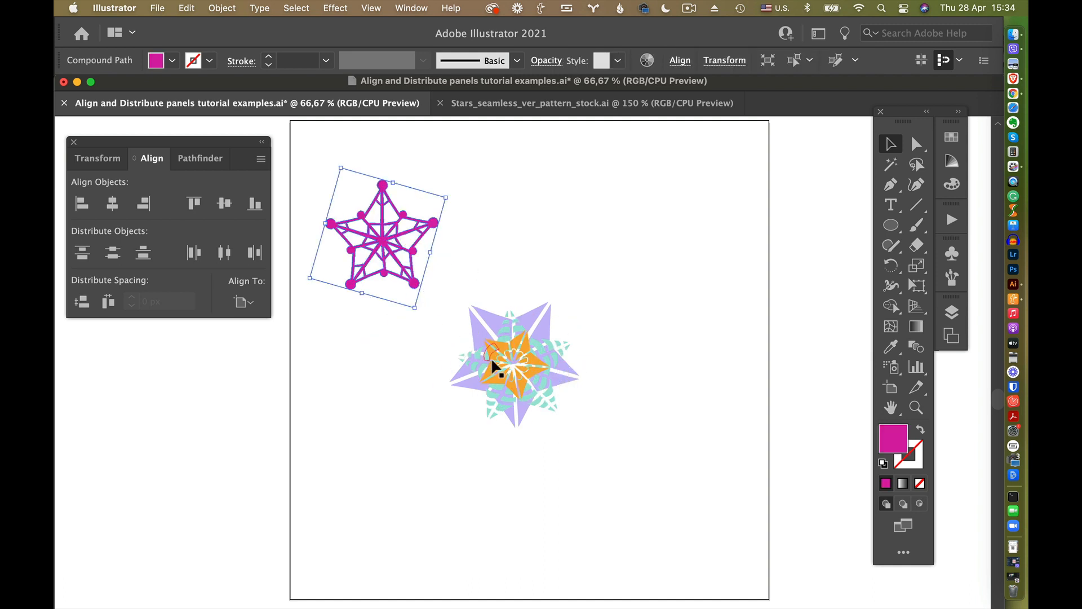
{"action": "left_click_drag", "start_coordinate": [494, 367], "coordinate": [506, 244]}
{"action": "left_click_drag", "start_coordinate": [528, 367], "coordinate": [658, 274]}
{"action": "left_click_drag", "start_coordinate": [527, 386], "coordinate": [484, 442]}
{"action": "left_click_drag", "start_coordinate": [552, 231], "coordinate": [546, 194]}
{"action": "left_click", "coordinate": [607, 319]}
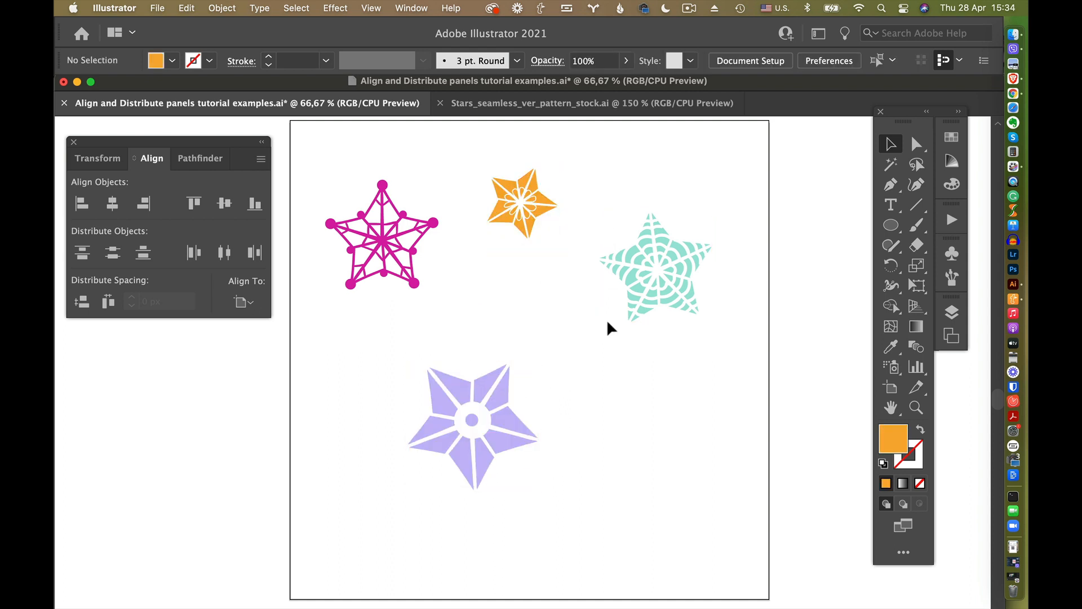
- Select all four stars, set them to align to the artboard, and align them to its left edge
{"action": "left_click_drag", "start_coordinate": [293, 148], "coordinate": [728, 490]}
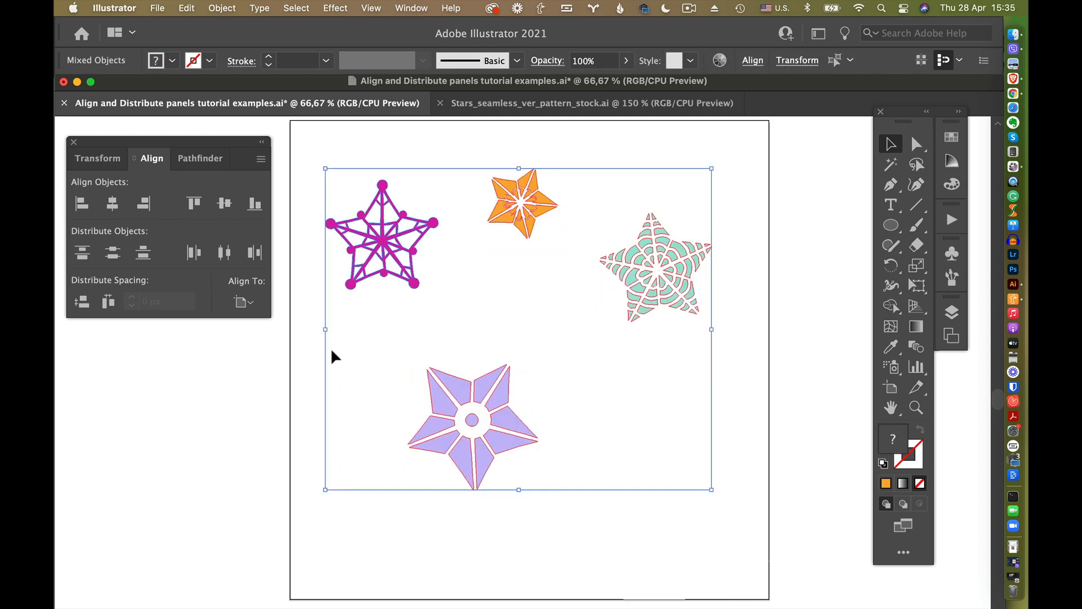
{"action": "left_click", "coordinate": [244, 303]}
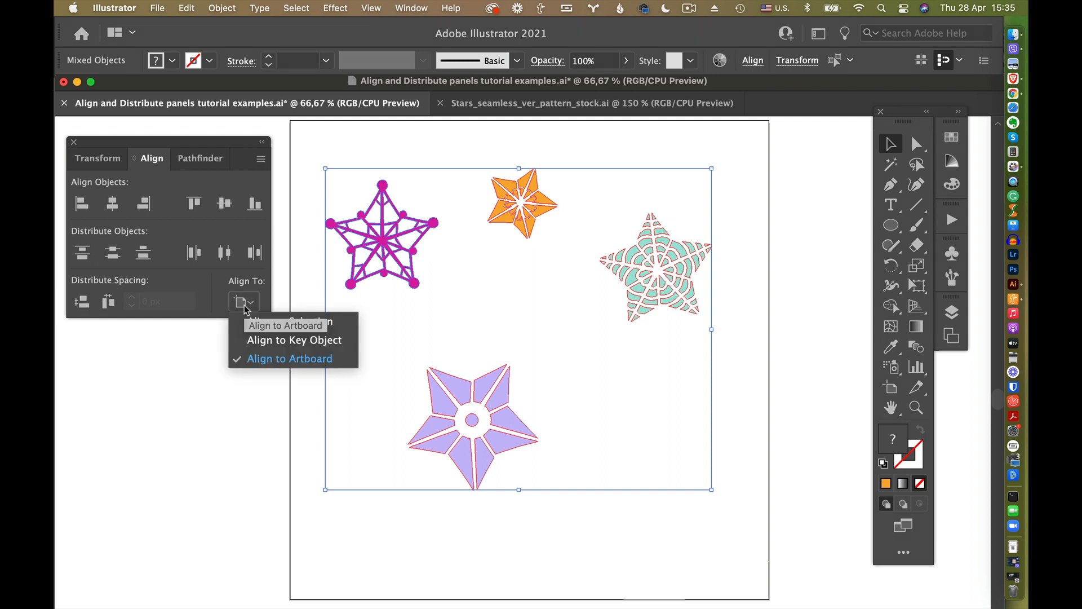
{"action": "left_click", "coordinate": [311, 364]}
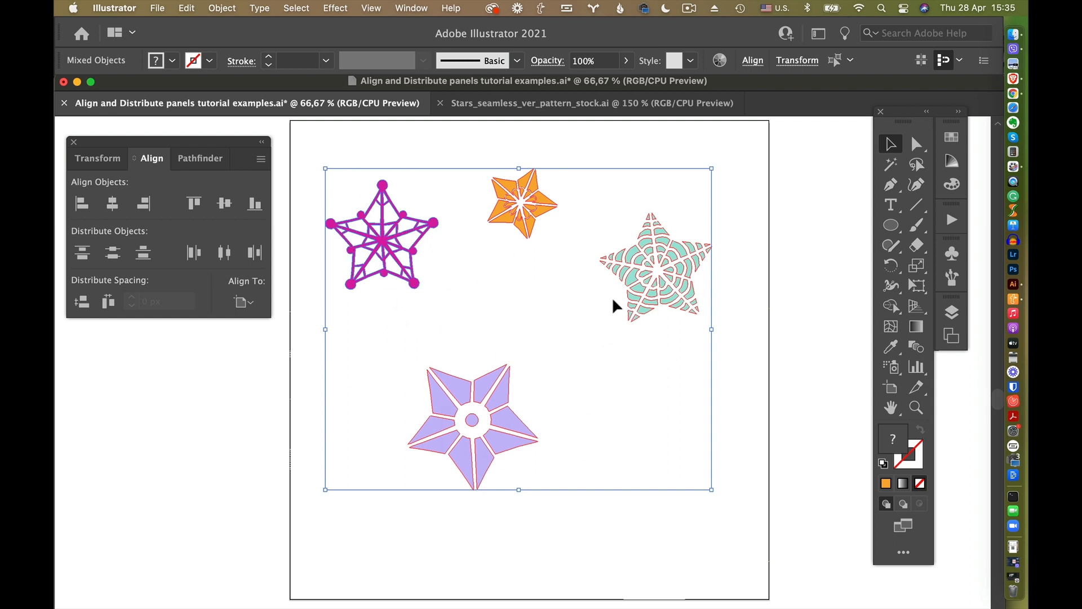
{"action": "left_click", "coordinate": [80, 208]}
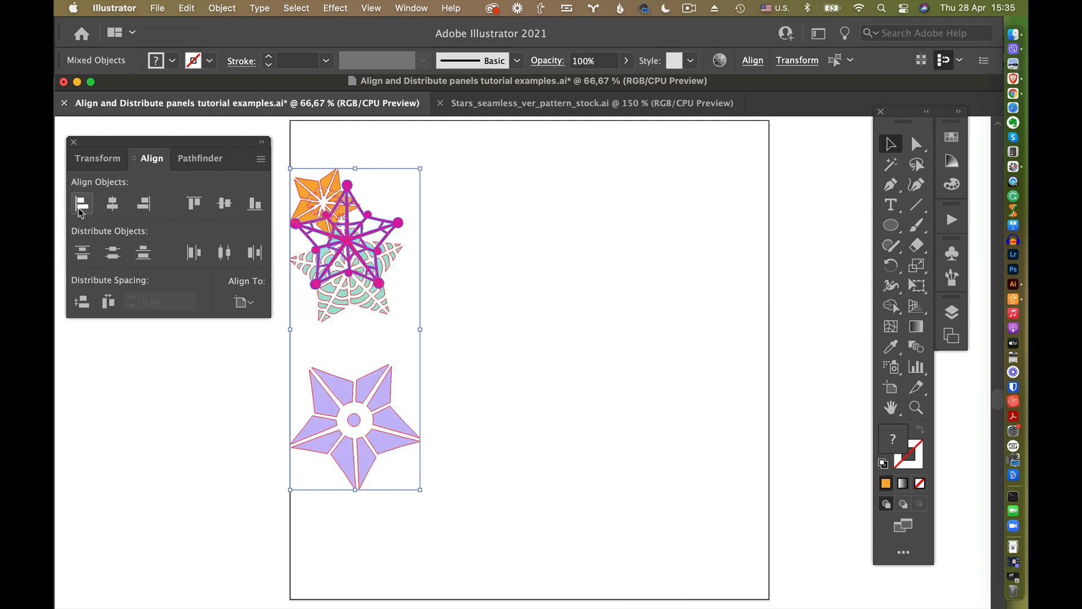
- Center the selected stars horizontally on the artboard and align them to its upper edge
{"action": "left_click", "coordinate": [113, 209]}
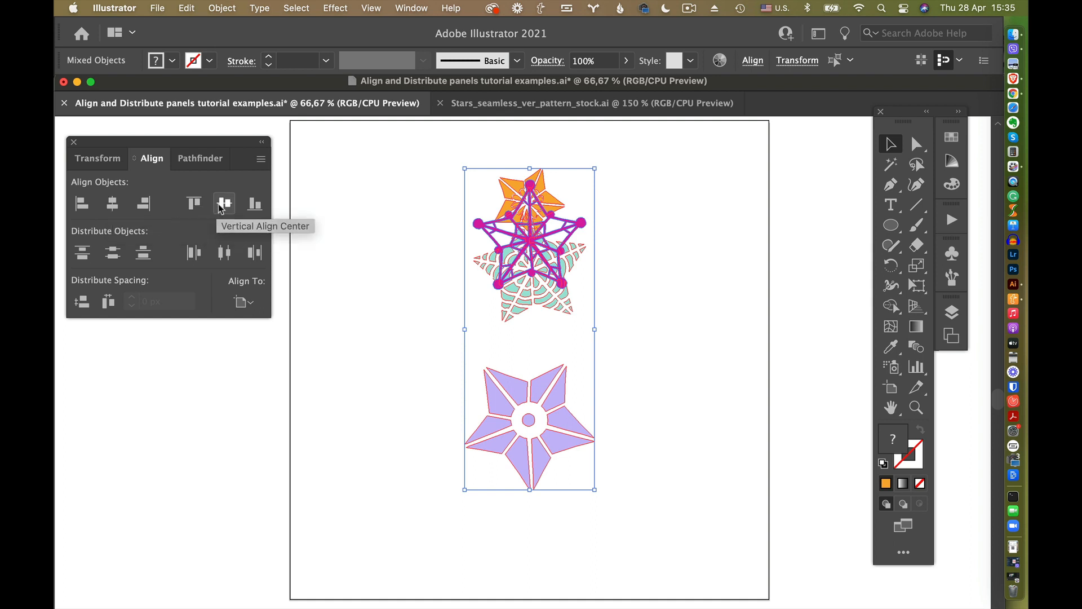
{"action": "left_click", "coordinate": [197, 207]}
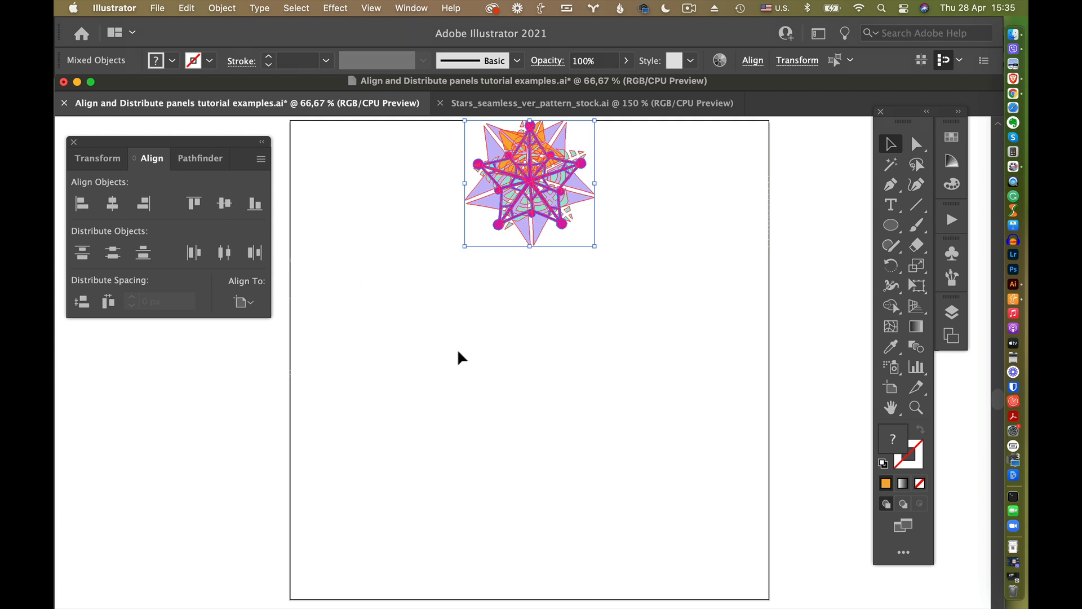
- Distribute the stacked stars vertically over the artboard by their top edges, by their centers, and finally by their bottom edges
{"action": "left_click", "coordinate": [83, 259]}
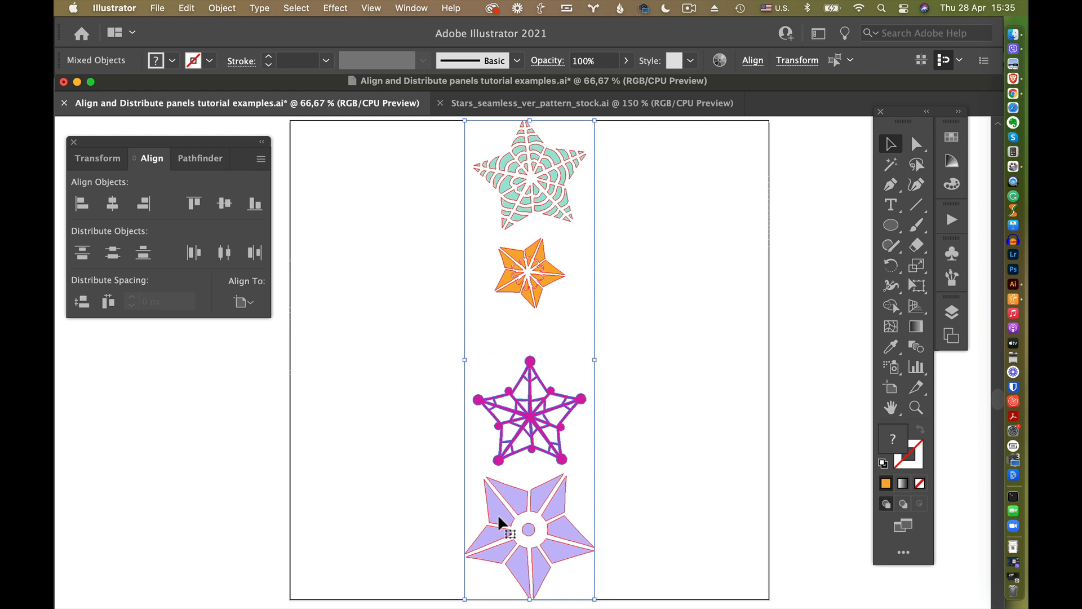
{"action": "left_click", "coordinate": [111, 253]}
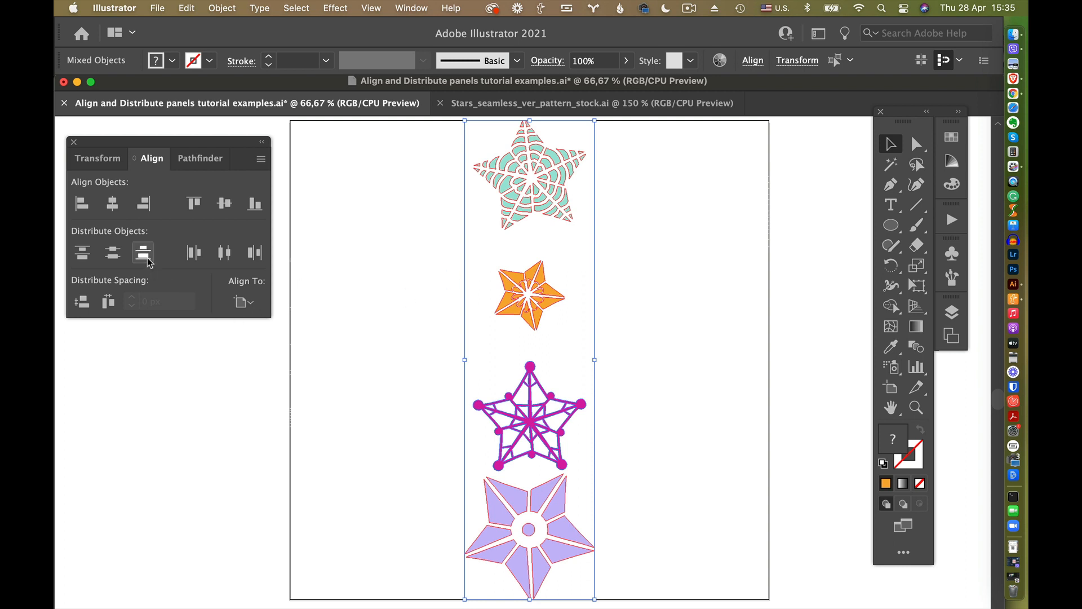
{"action": "left_click", "coordinate": [144, 255]}
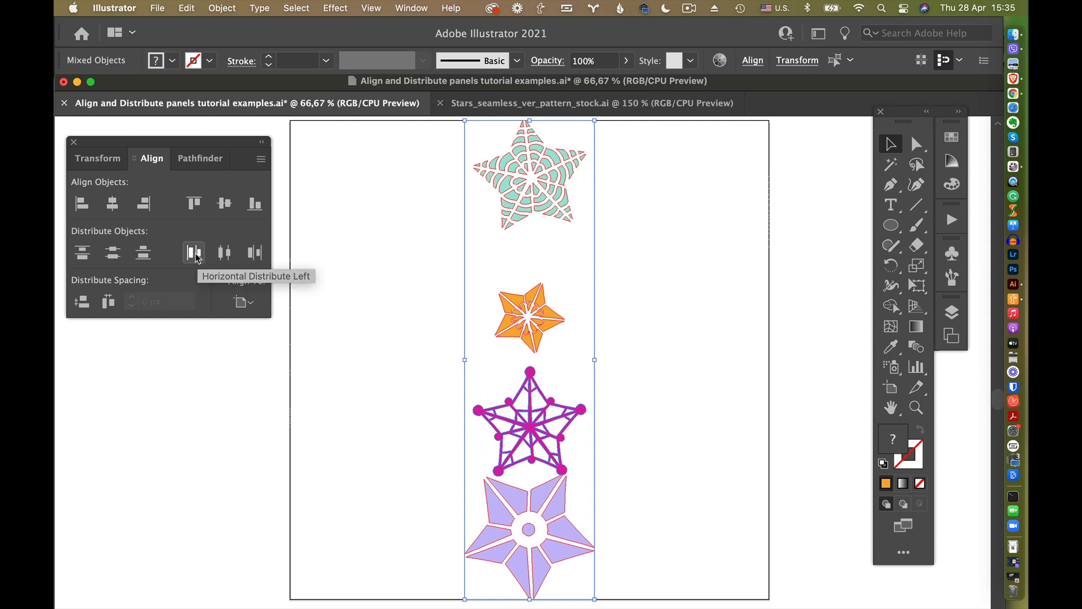
- Distribute the stars horizontally over the artboard by left edges, by centers, and finally by right edges, and deselect them
{"action": "left_click", "coordinate": [194, 254]}
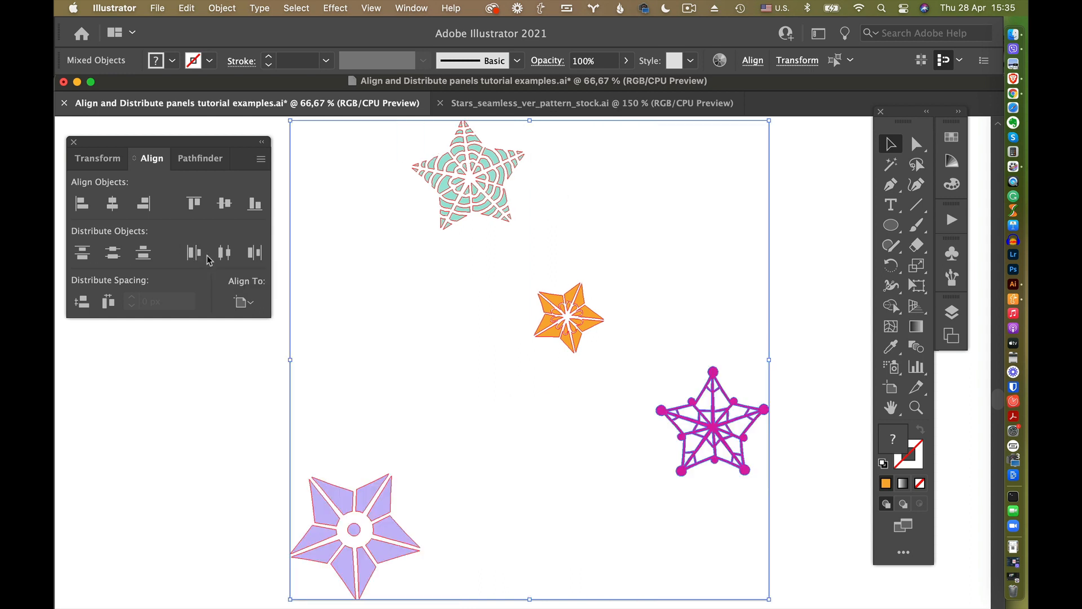
{"action": "left_click", "coordinate": [222, 253]}
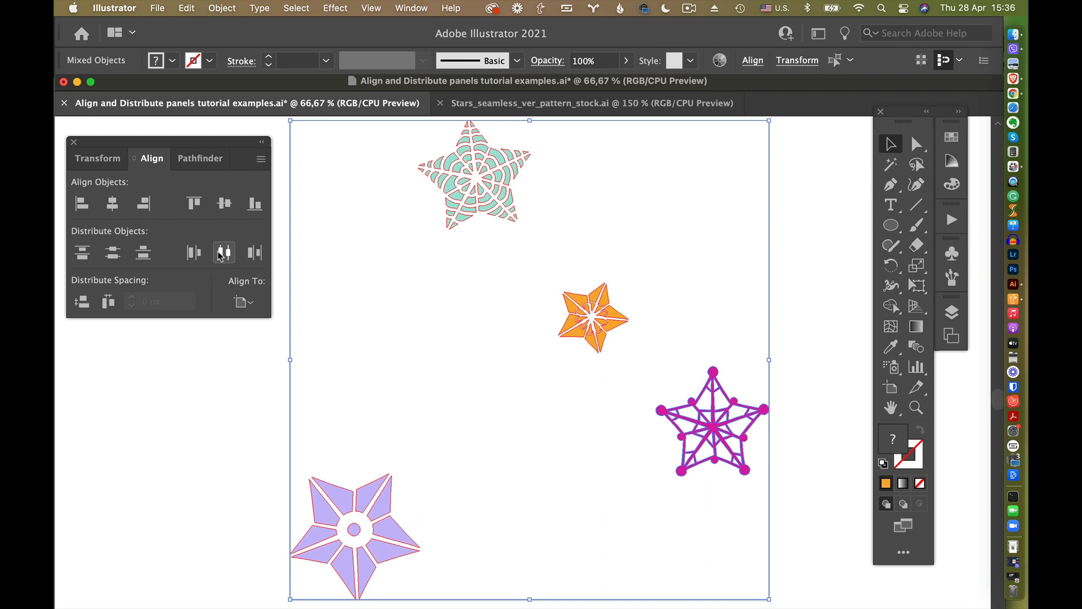
{"action": "left_click", "coordinate": [253, 254]}
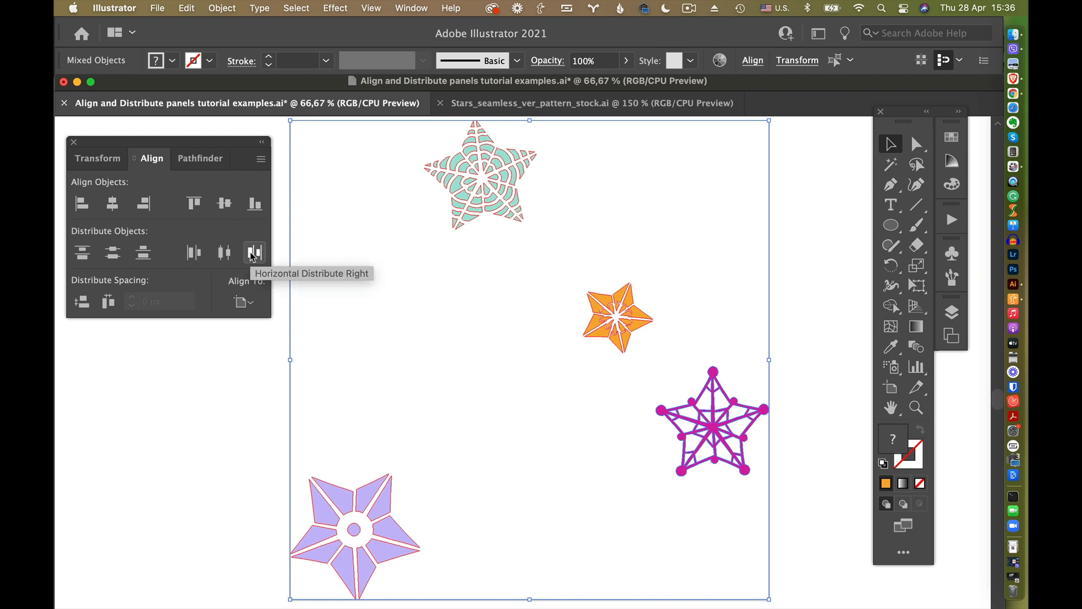
{"action": "left_click", "coordinate": [715, 288]}
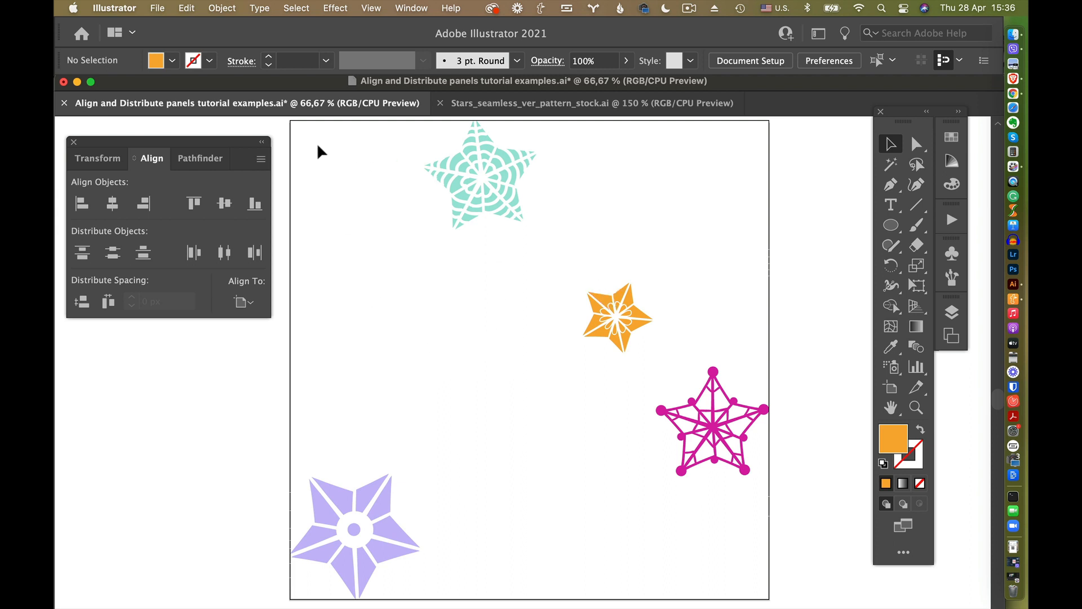
- Reselect all four stars, align them to the artboard's left edge, and distribute them vertically by centers and finally by top edges
{"action": "left_click_drag", "start_coordinate": [317, 141], "coordinate": [725, 571]}
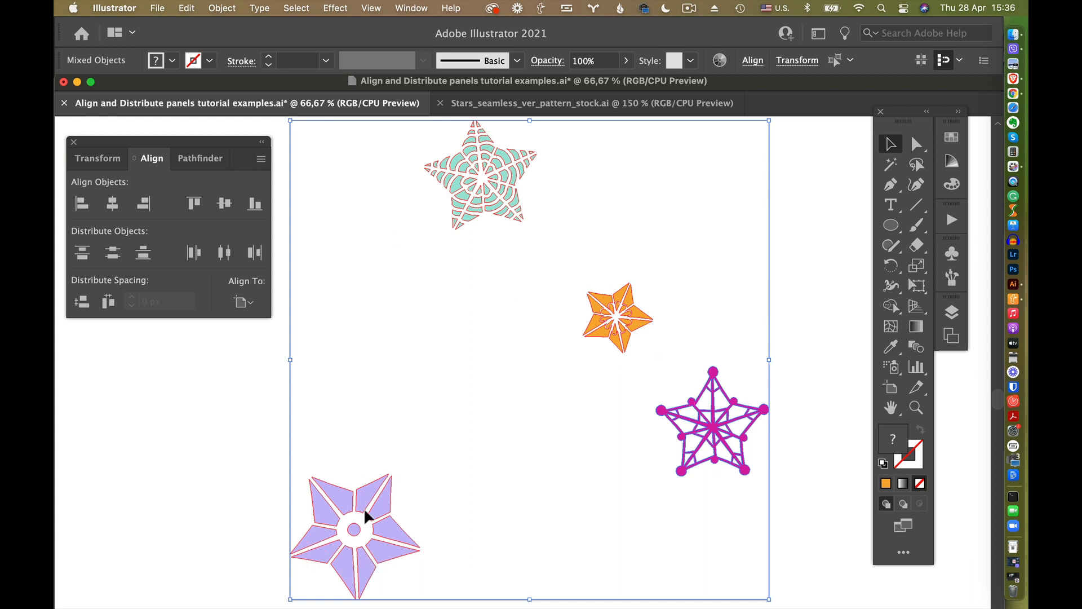
{"action": "left_click", "coordinate": [80, 205]}
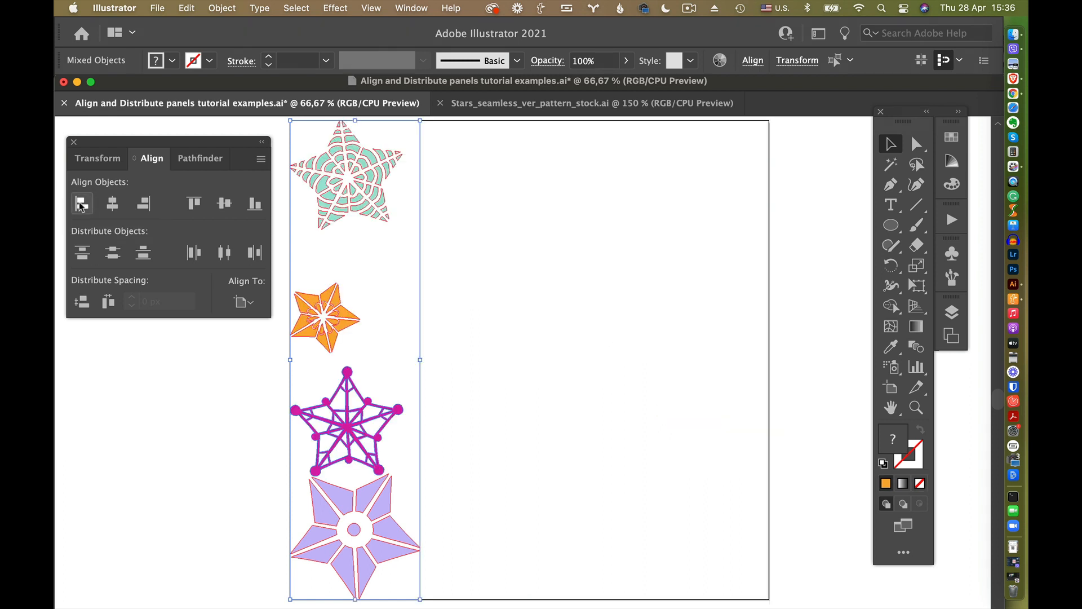
{"action": "left_click", "coordinate": [111, 255]}
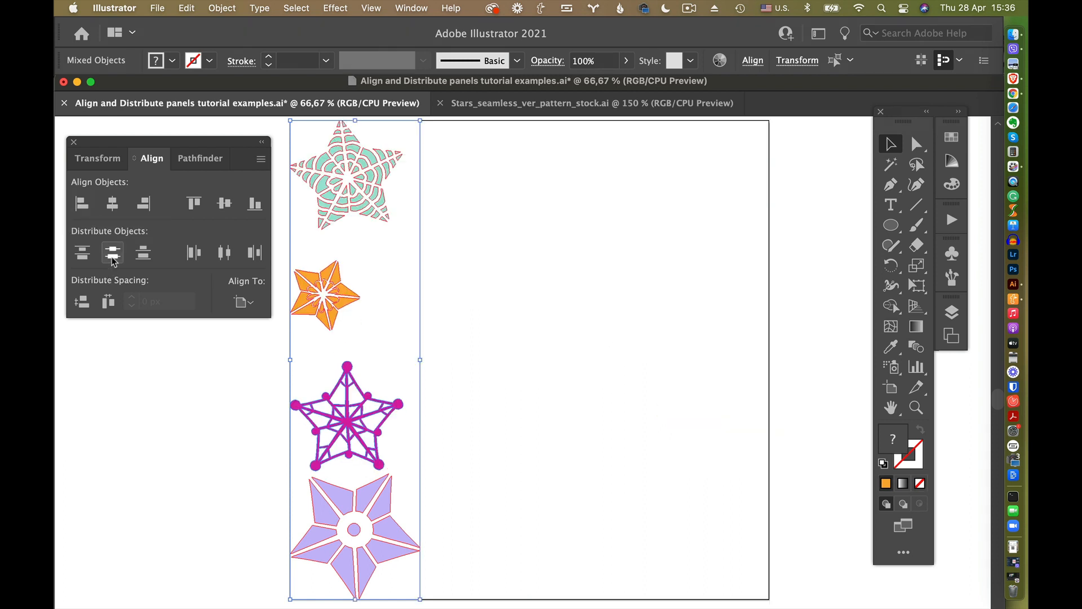
{"action": "left_click", "coordinate": [82, 253]}
- Distribute the stars horizontally by their left edges, realign them to the artboard's left edge, and deselect them
{"action": "left_click", "coordinate": [201, 259]}
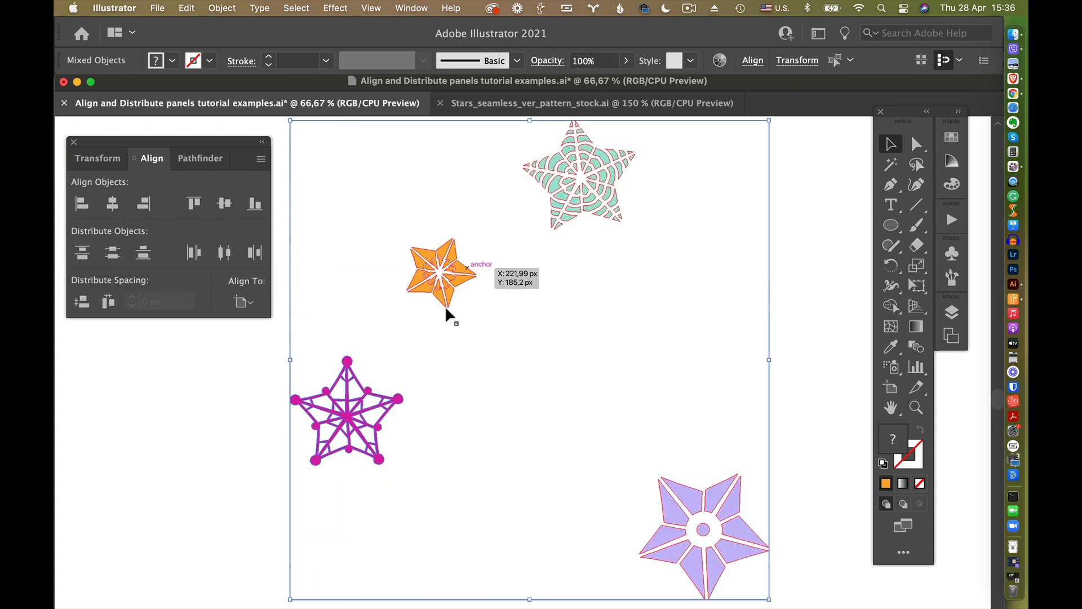
{"action": "left_click", "coordinate": [82, 203]}
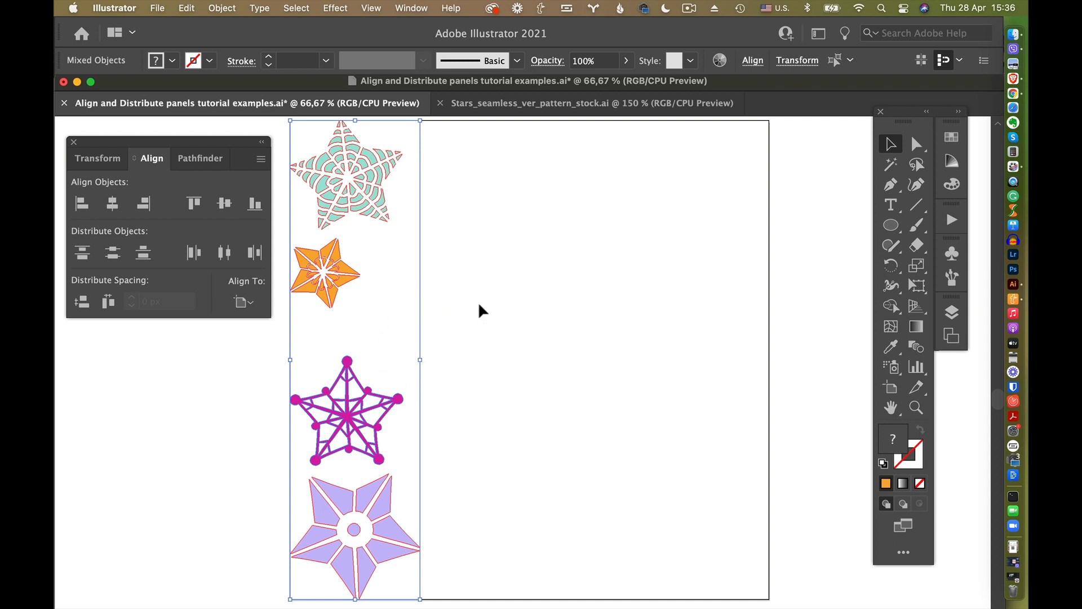
{"action": "left_click", "coordinate": [440, 388]}
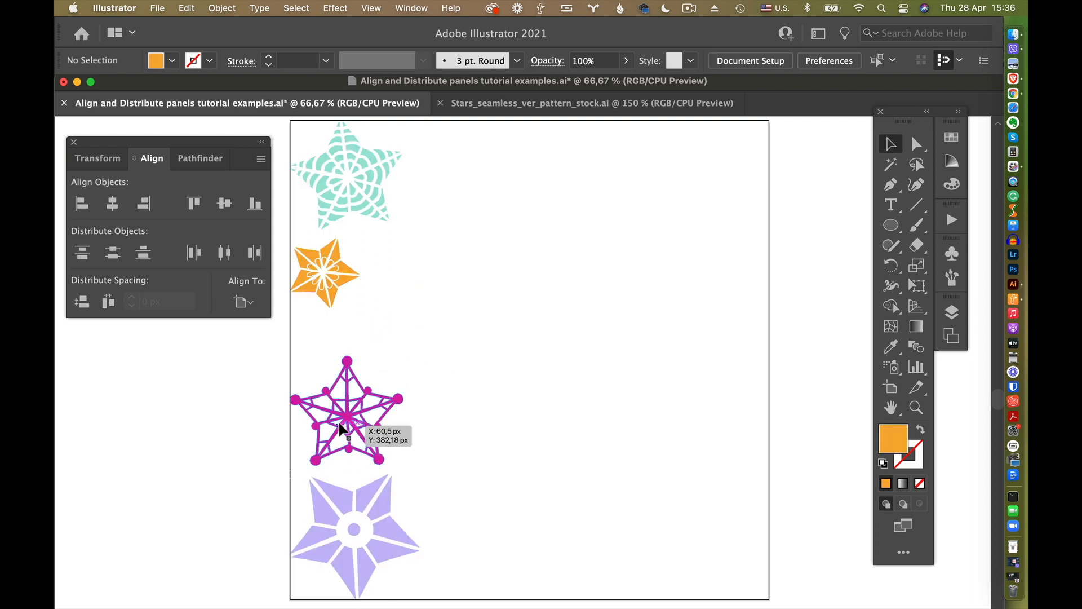
- Shift the magenta star up and the orange star right, and center all four stars horizontally on the mint star as key object
{"action": "left_click_drag", "start_coordinate": [348, 426], "coordinate": [347, 394]}
{"action": "left_click_drag", "start_coordinate": [359, 276], "coordinate": [374, 280]}
{"action": "left_click_drag", "start_coordinate": [305, 138], "coordinate": [395, 598]}
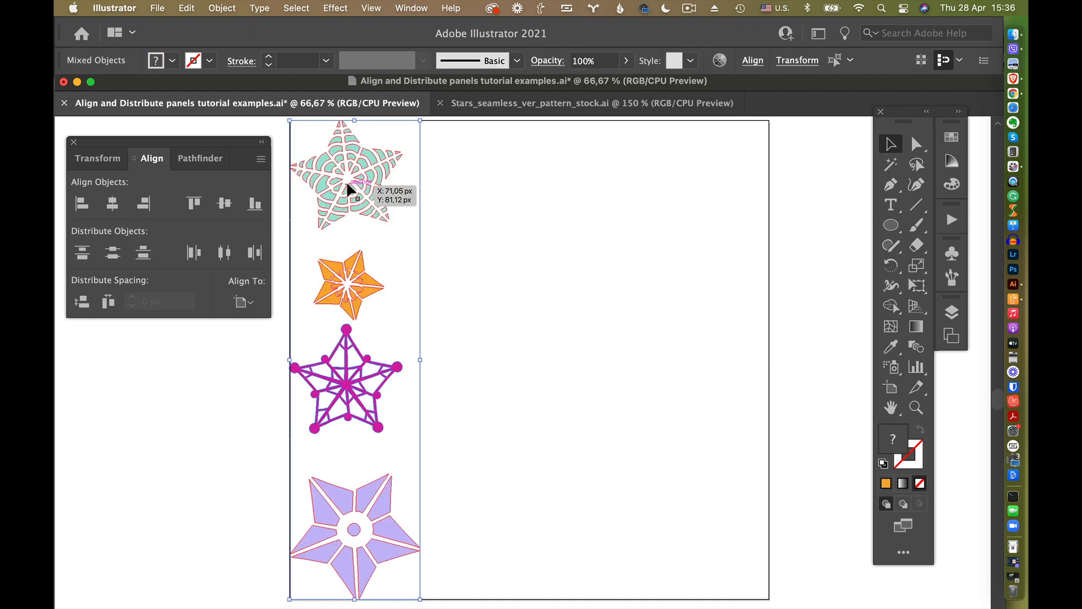
{"action": "left_click", "coordinate": [363, 167]}
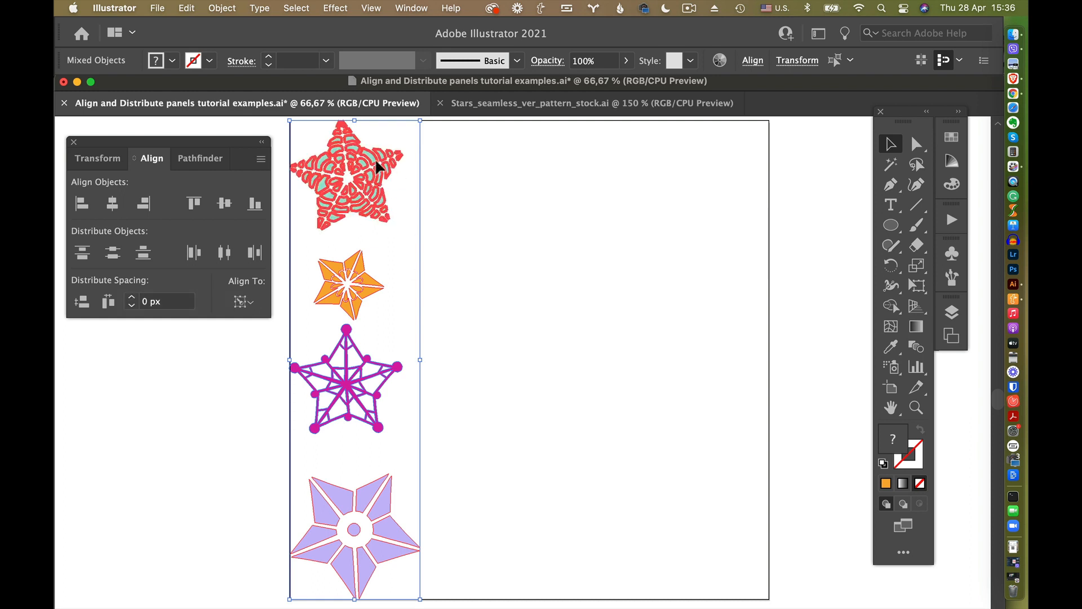
{"action": "left_click", "coordinate": [242, 302]}
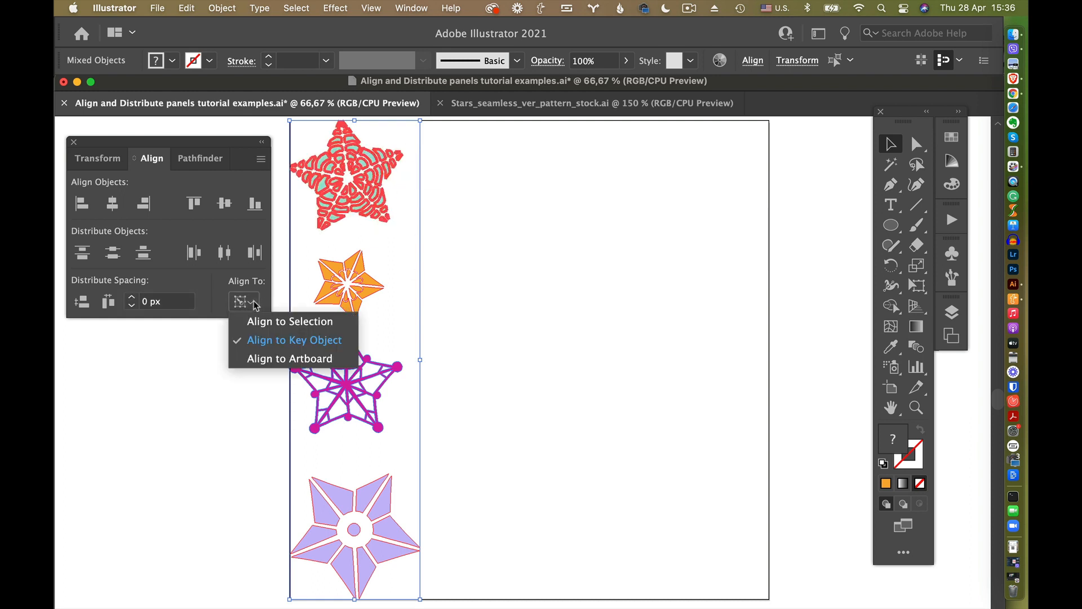
{"action": "left_click", "coordinate": [276, 340]}
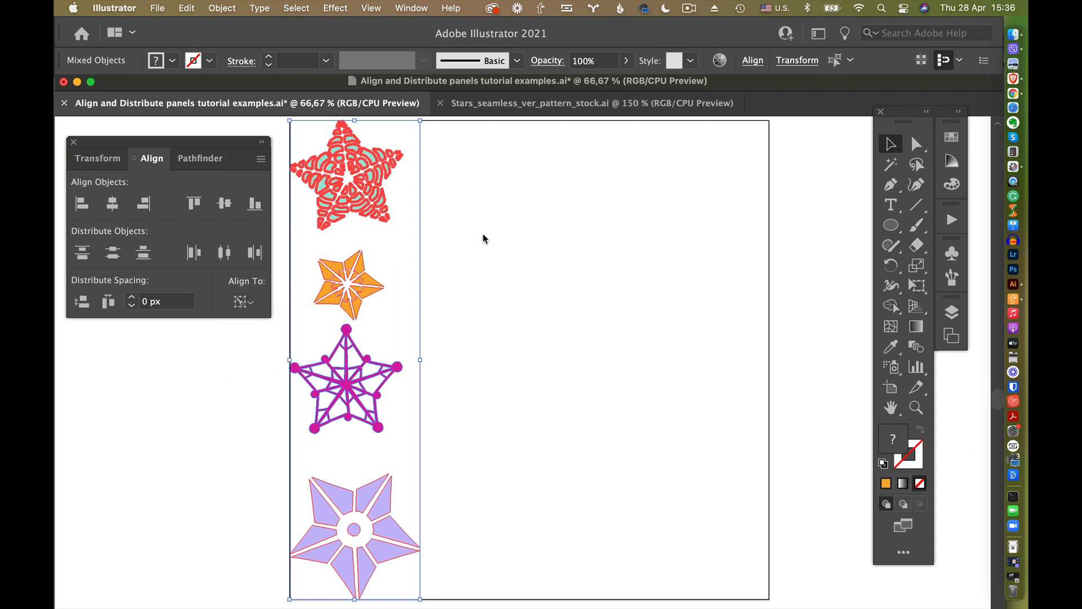
{"action": "left_click", "coordinate": [111, 215]}
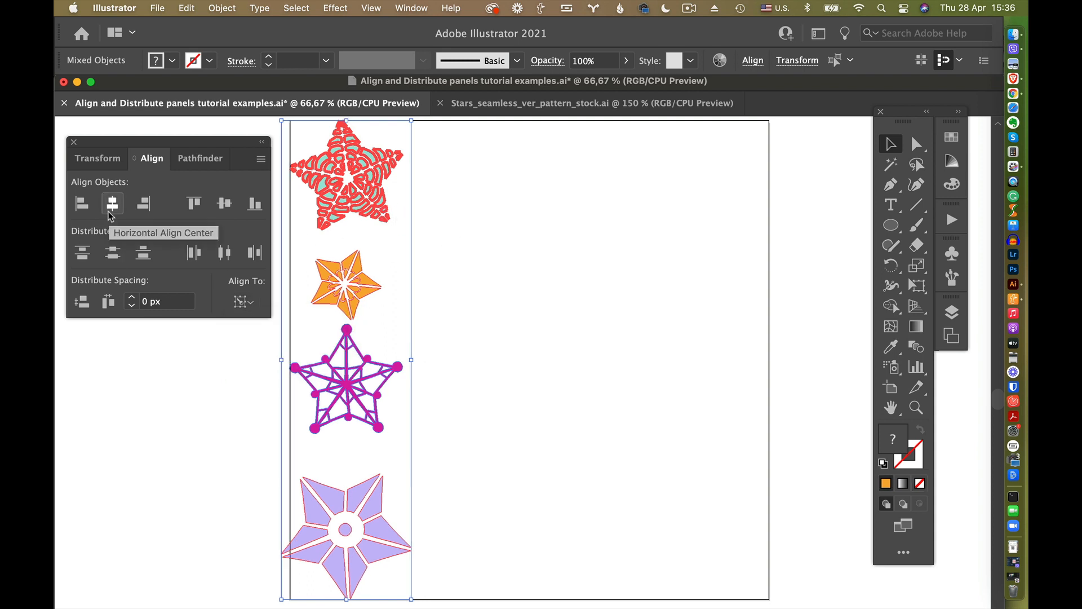
- Deselect the stars, move the orange star slightly up and the magenta star slightly down within the column, and clear the selection
{"action": "left_click", "coordinate": [278, 227]}
{"action": "left_click_drag", "start_coordinate": [338, 284], "coordinate": [339, 273]}
{"action": "left_click_drag", "start_coordinate": [350, 381], "coordinate": [351, 410]}
{"action": "left_click", "coordinate": [437, 452]}
- Scale the lavender star down proportionally around its center to roughly the orange star's size, and deselect it
{"action": "left_click", "coordinate": [383, 588]}
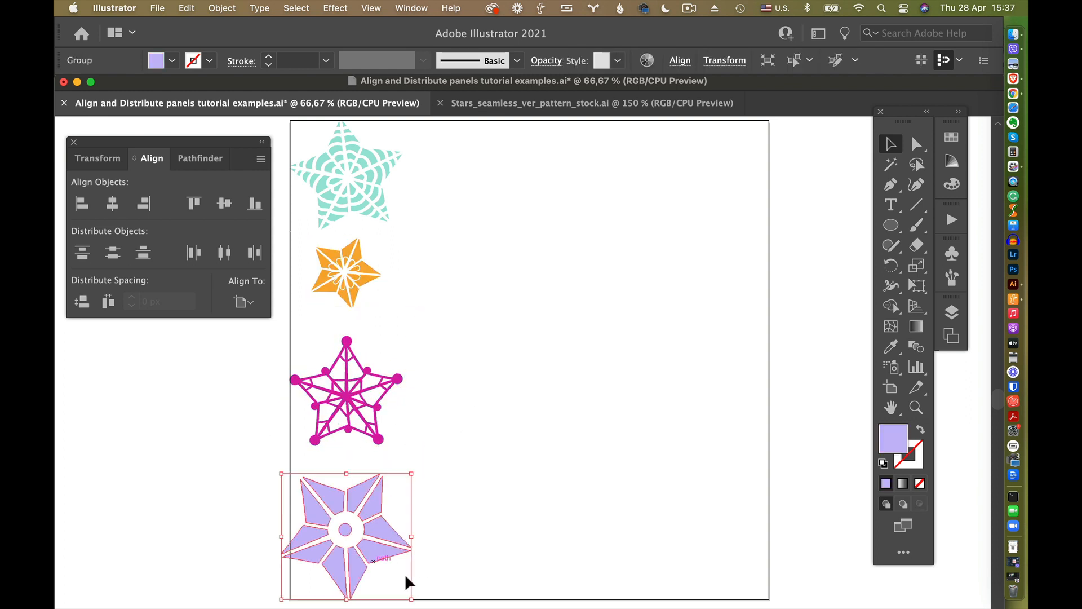
{"action": "left_click_drag", "start_coordinate": [410, 594], "coordinate": [386, 587]}
{"action": "left_click", "coordinate": [467, 493]}
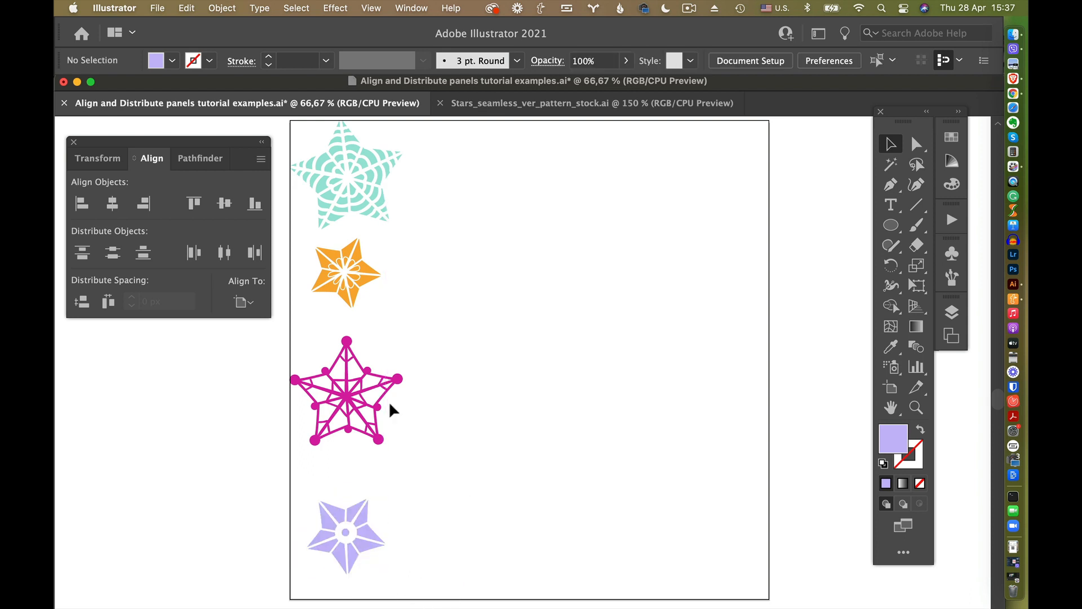
- Nudge the orange and magenta stars slightly down to even out the gaps in the column, and deselect them
{"action": "left_click", "coordinate": [350, 415]}
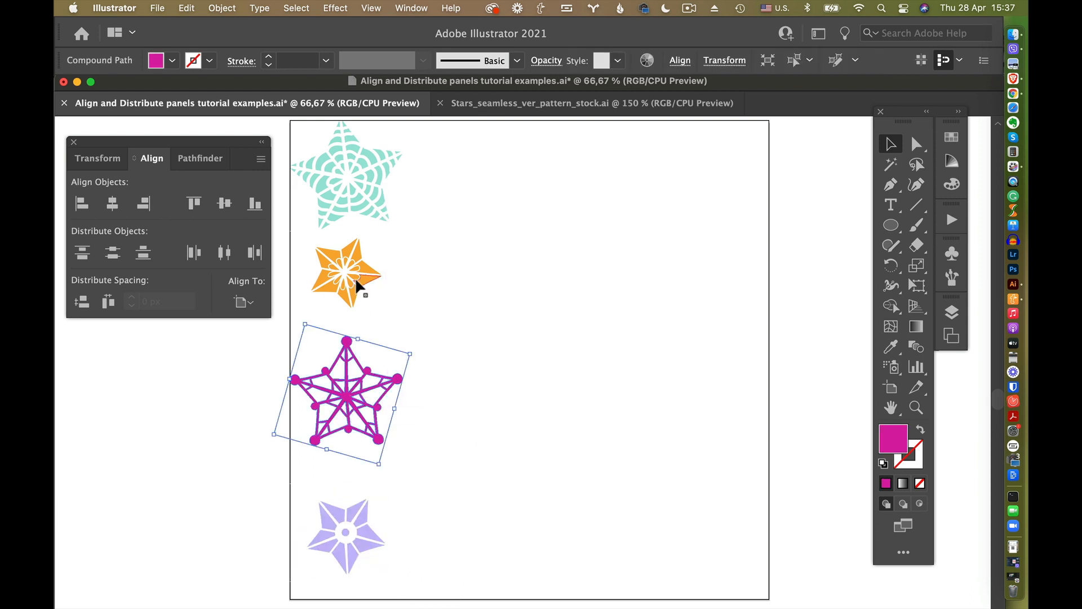
{"action": "left_click_drag", "start_coordinate": [354, 279], "coordinate": [353, 288]}
{"action": "left_click", "coordinate": [442, 309]}
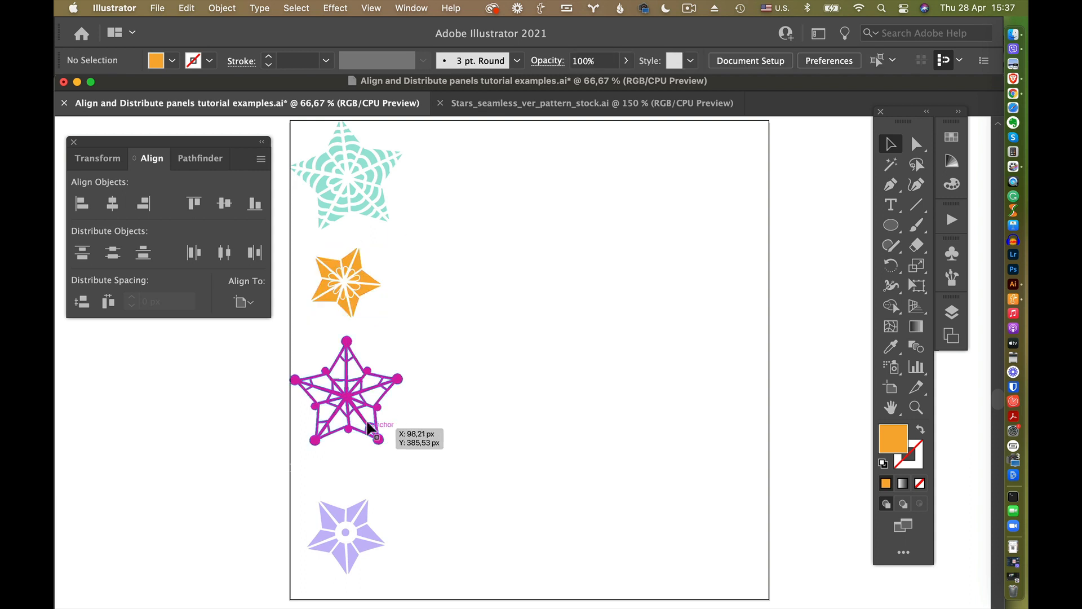
{"action": "left_click_drag", "start_coordinate": [360, 409], "coordinate": [360, 418]}
{"action": "left_click", "coordinate": [489, 428]}
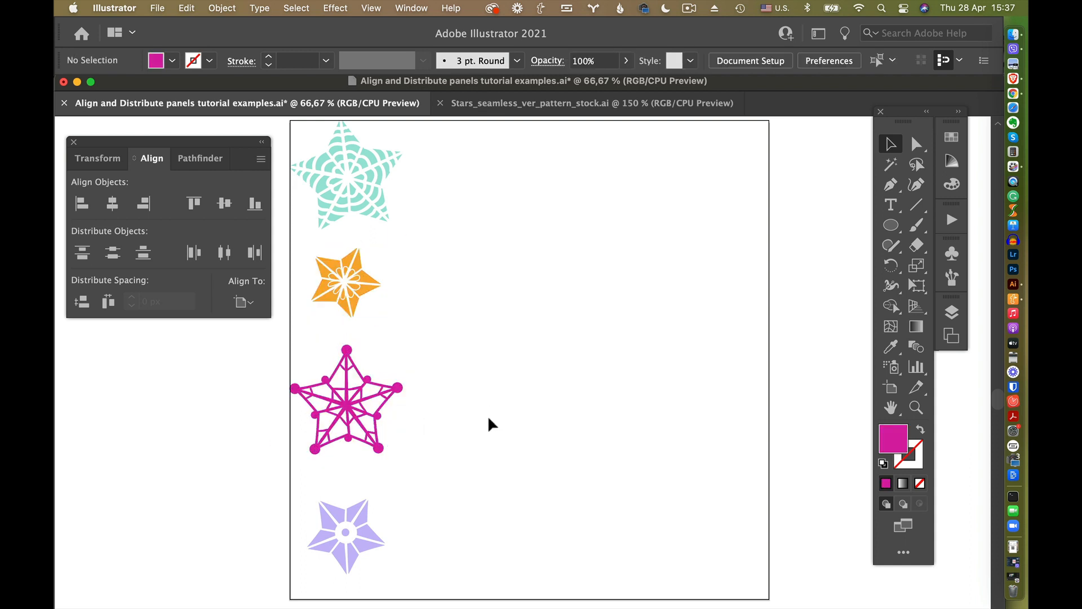
- Select all four stars, make the mint star the key object, and center the others horizontally on it
{"action": "left_click_drag", "start_coordinate": [407, 581], "coordinate": [305, 169]}
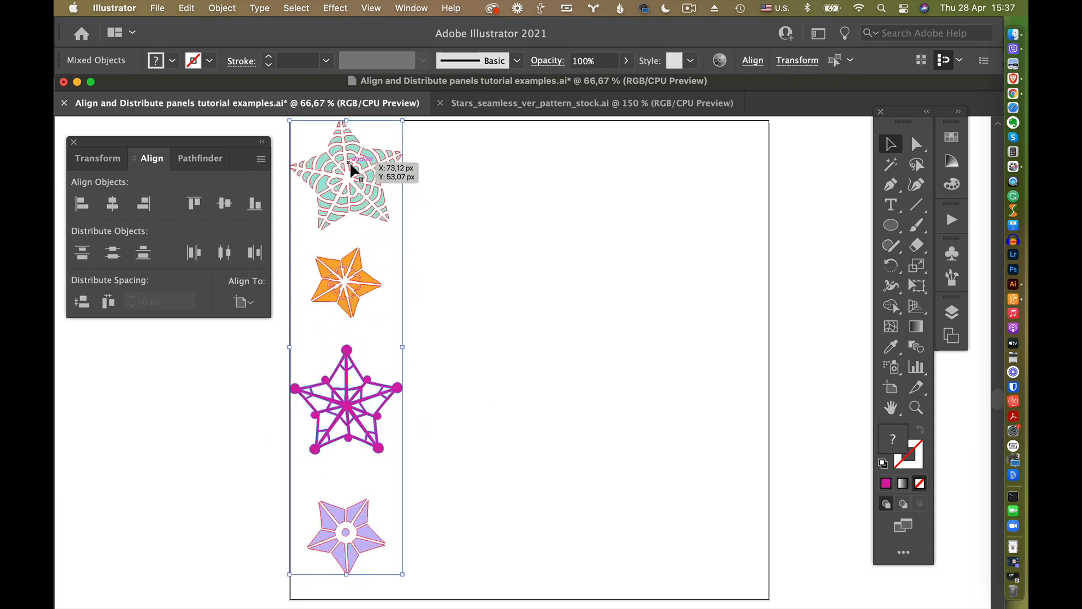
{"action": "left_click", "coordinate": [390, 194]}
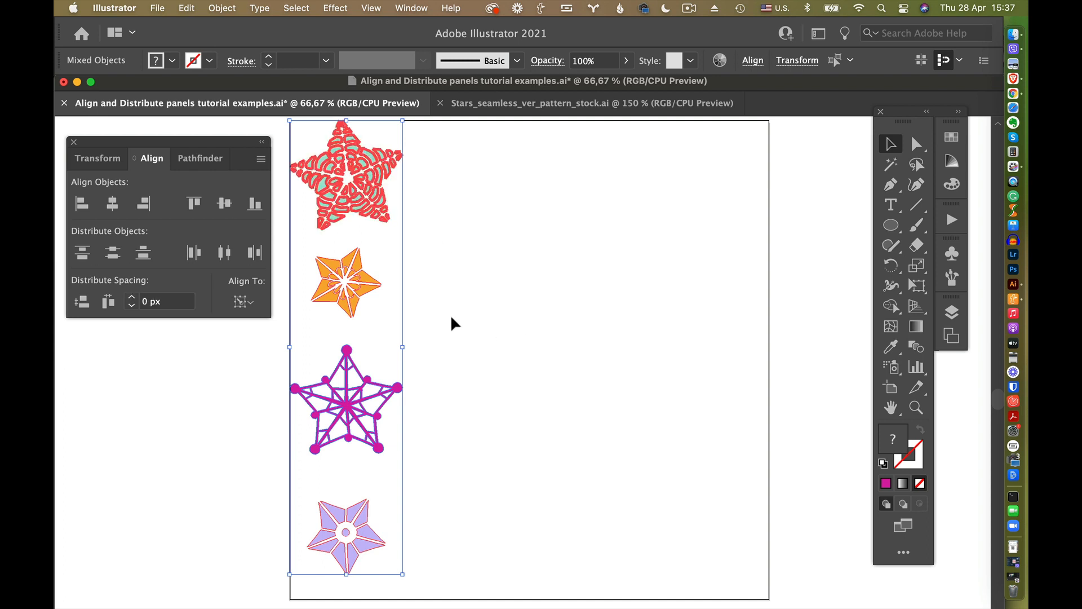
{"action": "left_click", "coordinate": [112, 205]}
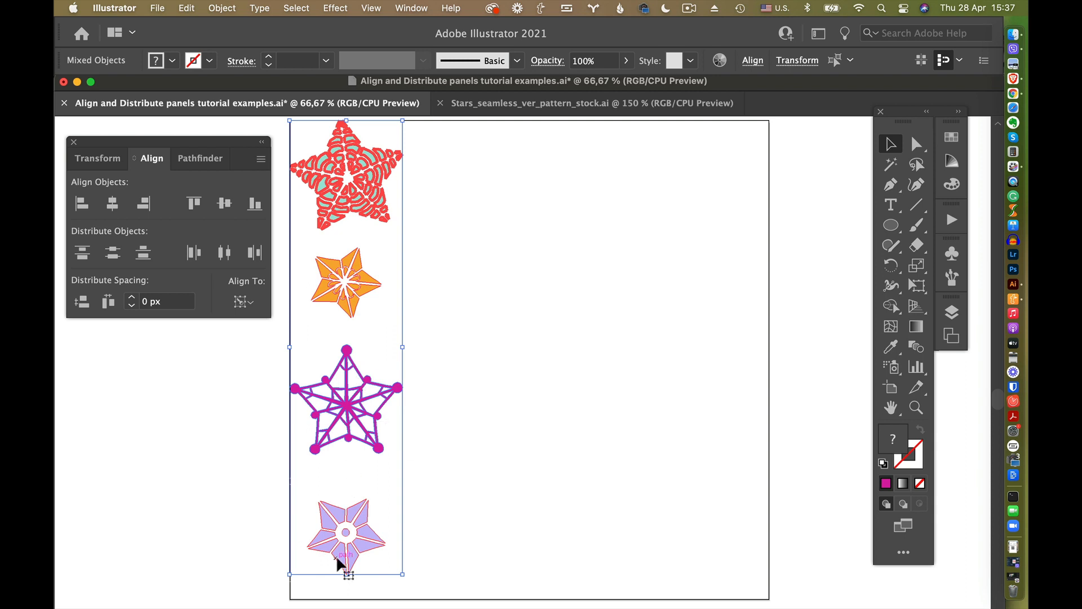
- Deselect the stars and rotate the mint star slightly clockwise so it stands upright
{"action": "left_click", "coordinate": [556, 411]}
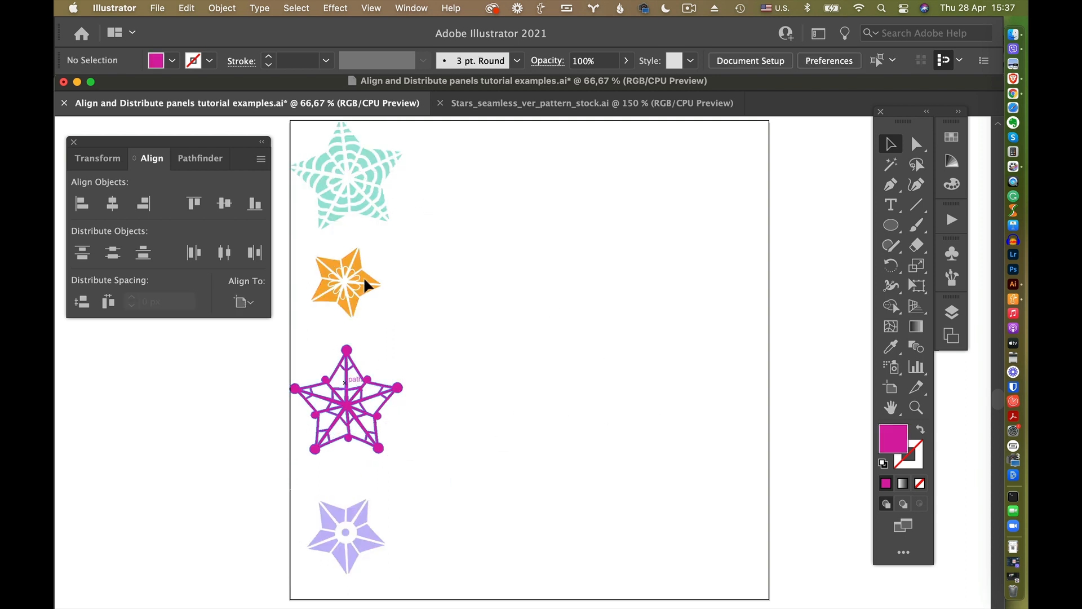
{"action": "left_click", "coordinate": [375, 229]}
- Select all four stars, scale them down together slightly, and move the column inward, clear of the artboard's edges
{"action": "left_click_drag", "start_coordinate": [520, 509], "coordinate": [311, 190]}
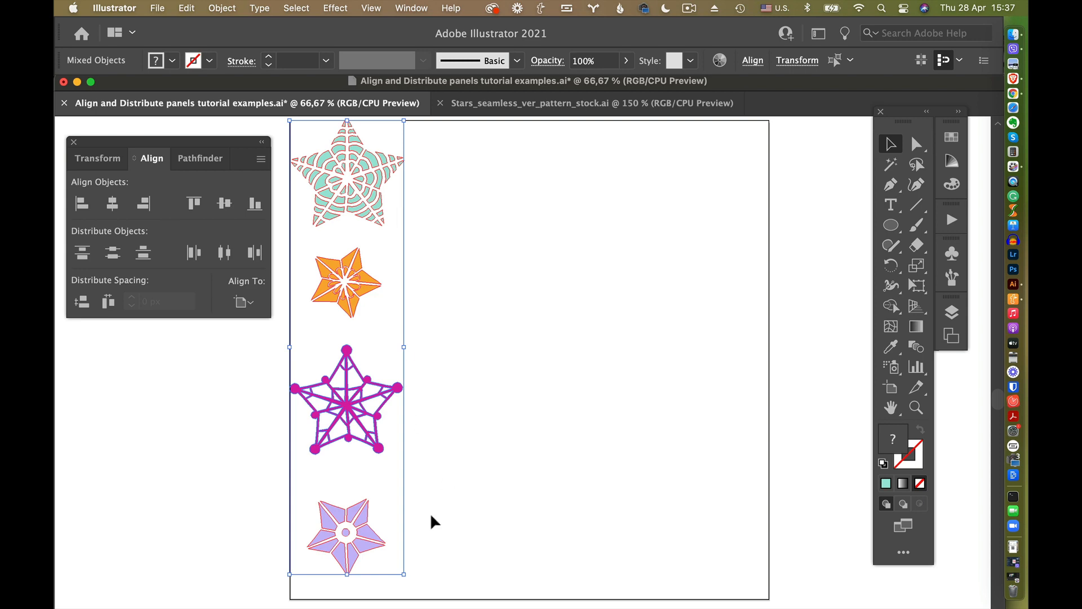
{"action": "left_click_drag", "start_coordinate": [408, 575], "coordinate": [395, 524]}
{"action": "left_click_drag", "start_coordinate": [347, 291], "coordinate": [363, 331]}
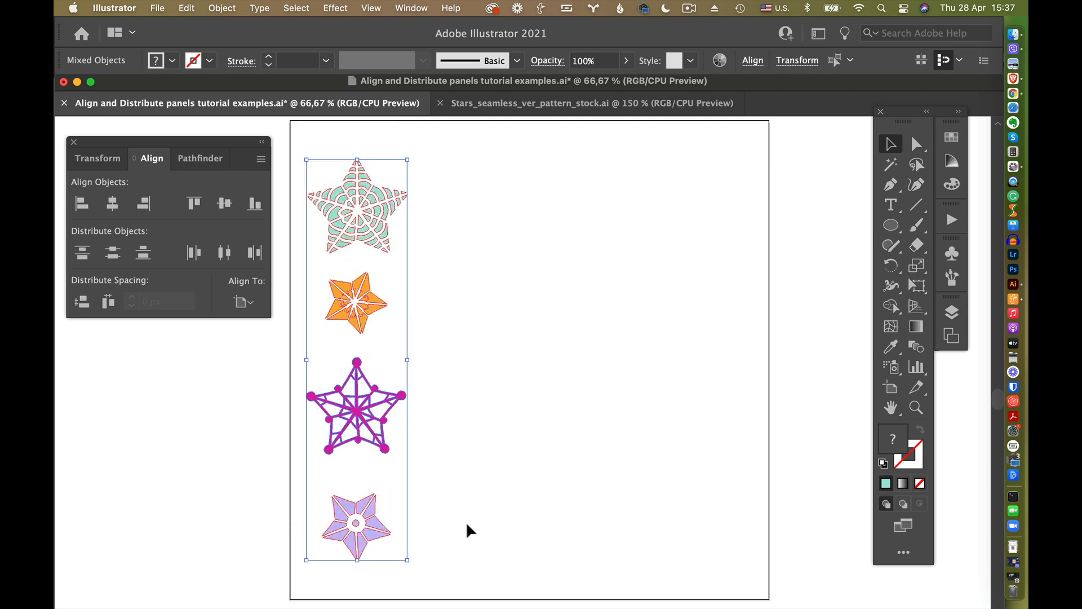
- Select all four stars, distribute their vertical spacing evenly over the artboard's full height, and deselect them
{"action": "left_click_drag", "start_coordinate": [446, 566], "coordinate": [293, 160]}
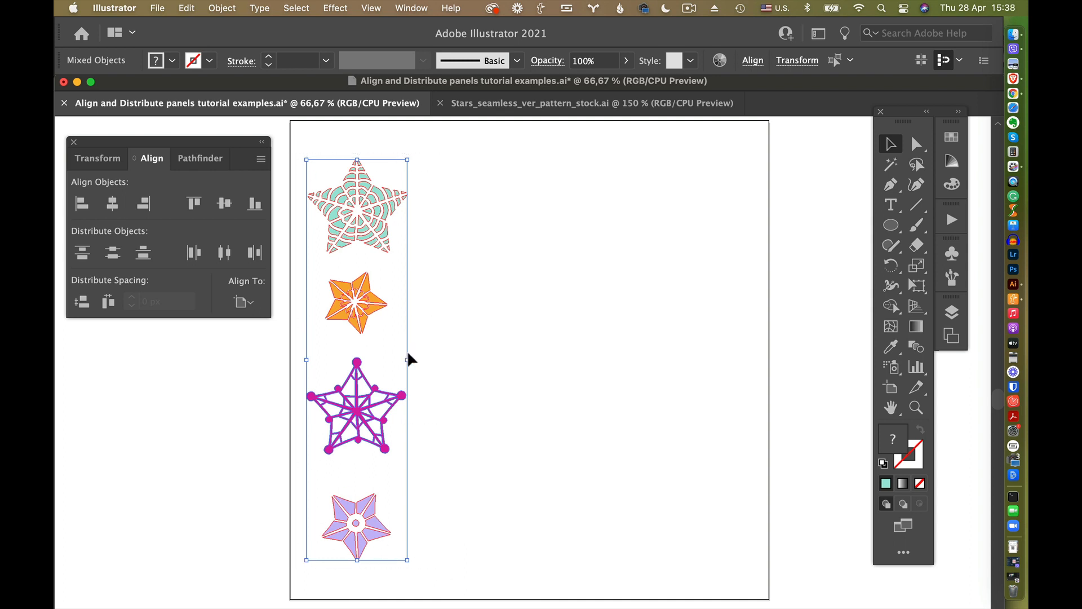
{"action": "left_click", "coordinate": [83, 305]}
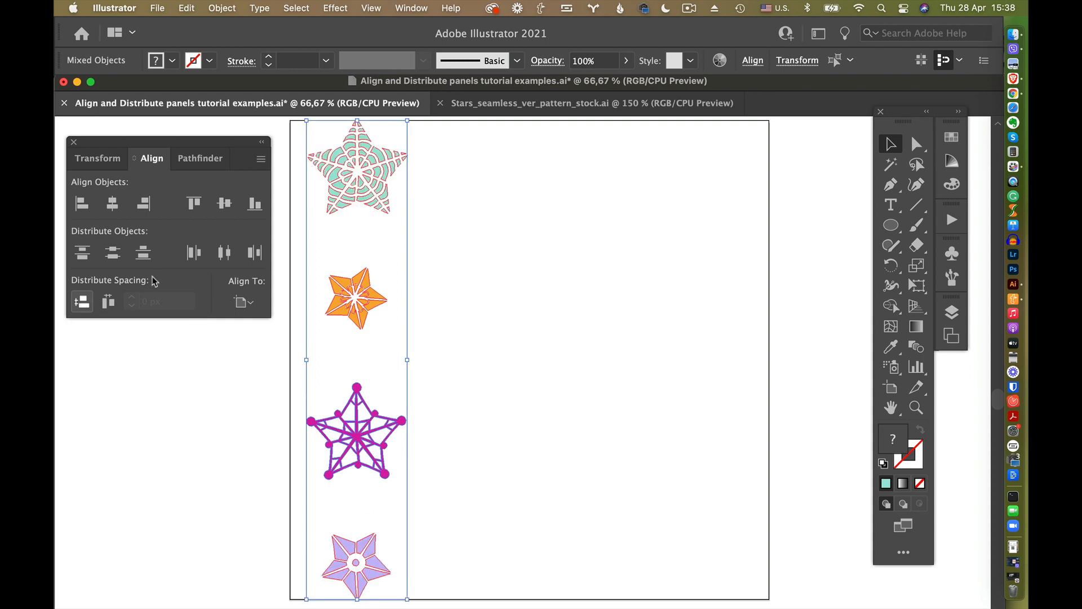
{"action": "left_click", "coordinate": [592, 471]}
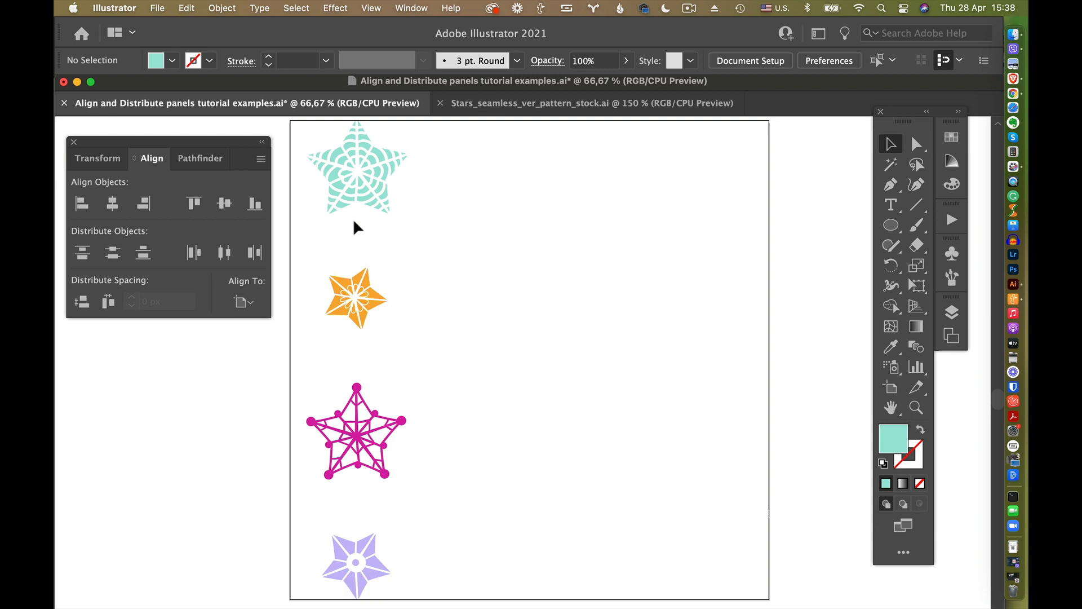
- Select all four stars, distribute their horizontal spacing evenly over the artboard's full width, and deselect them
{"action": "left_click_drag", "start_coordinate": [435, 597], "coordinate": [303, 163]}
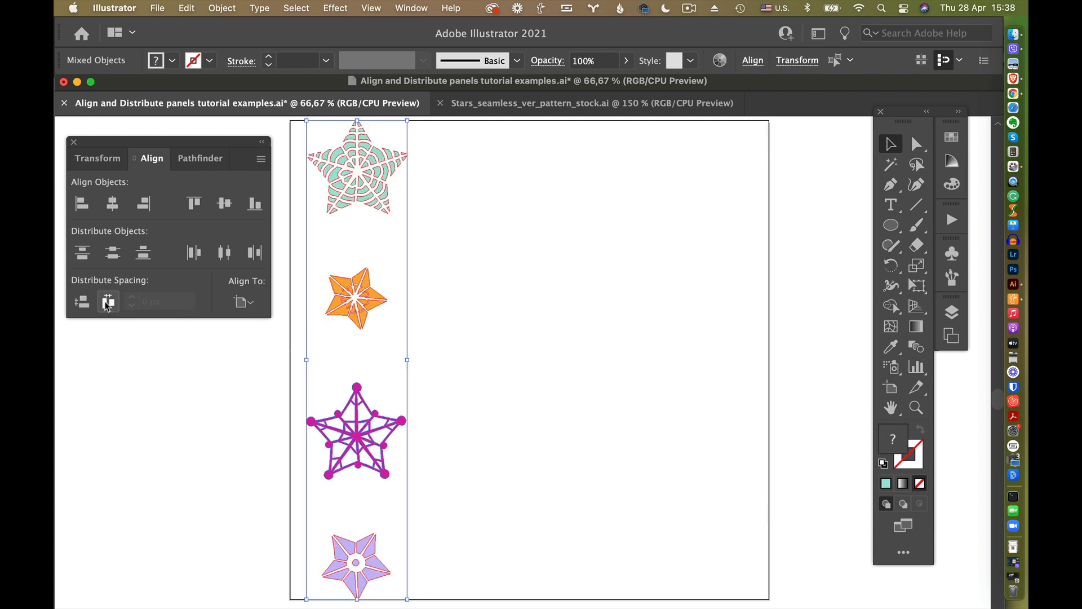
{"action": "left_click", "coordinate": [107, 305]}
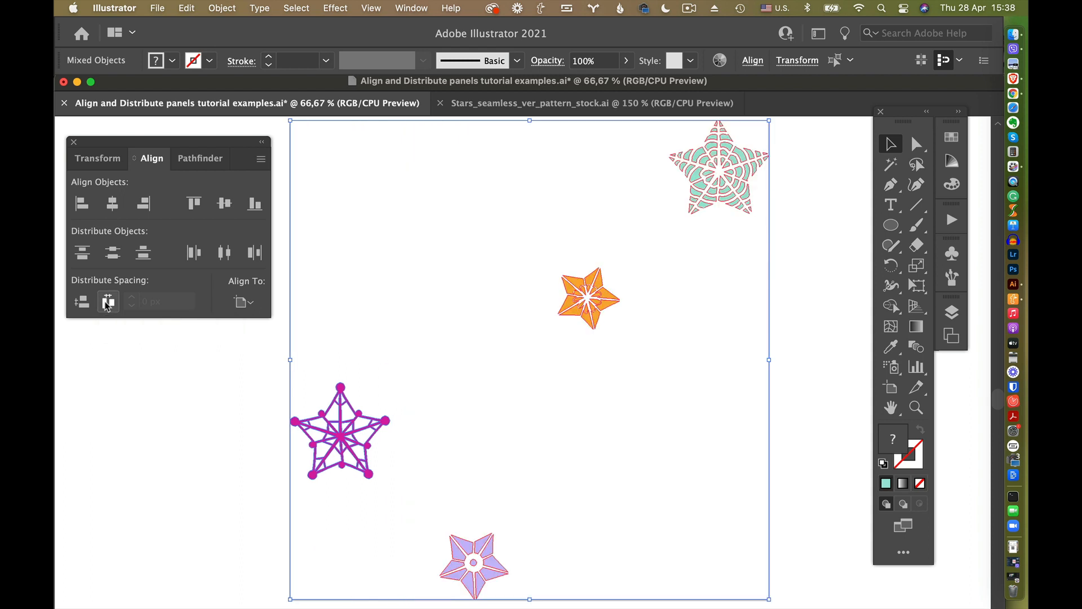
{"action": "left_click", "coordinate": [587, 454]}
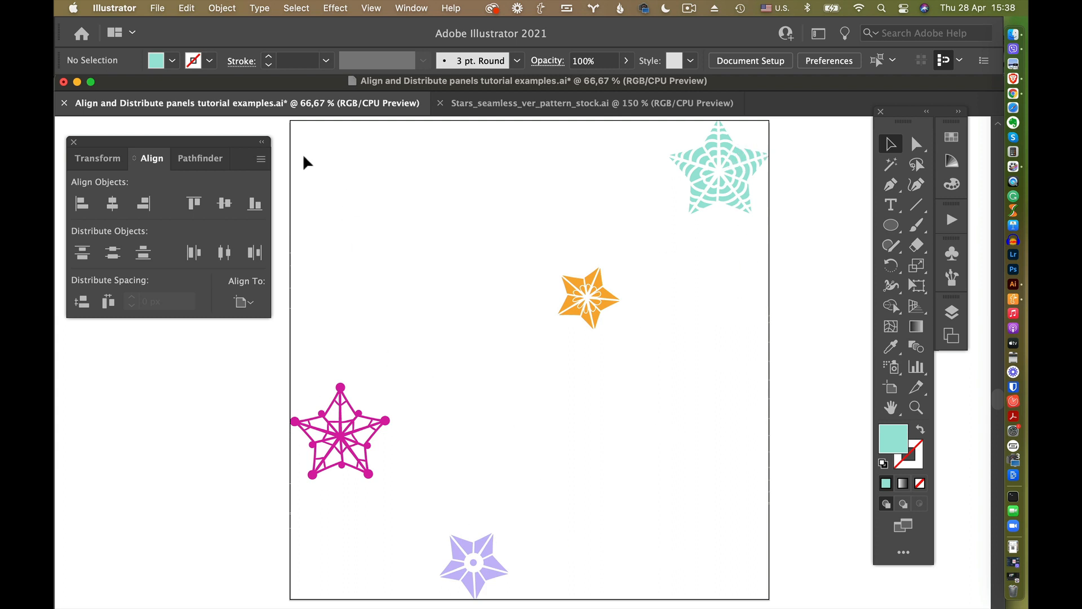
- Select the four scattered stars, center them vertically on the artboard to form a row, and deselect them
{"action": "left_click_drag", "start_coordinate": [306, 139], "coordinate": [756, 587]}
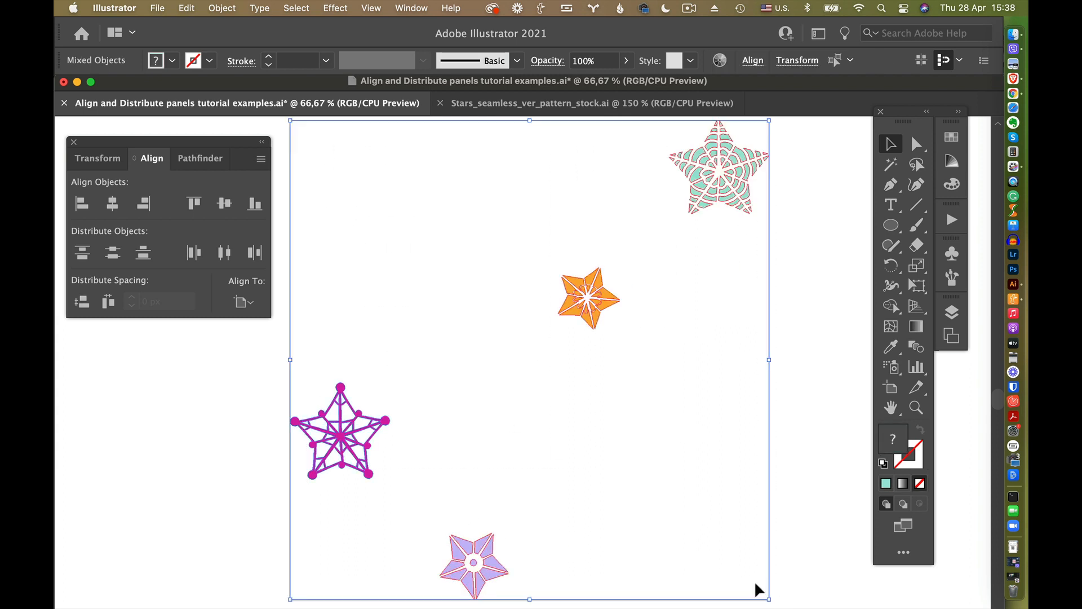
{"action": "left_click", "coordinate": [227, 207]}
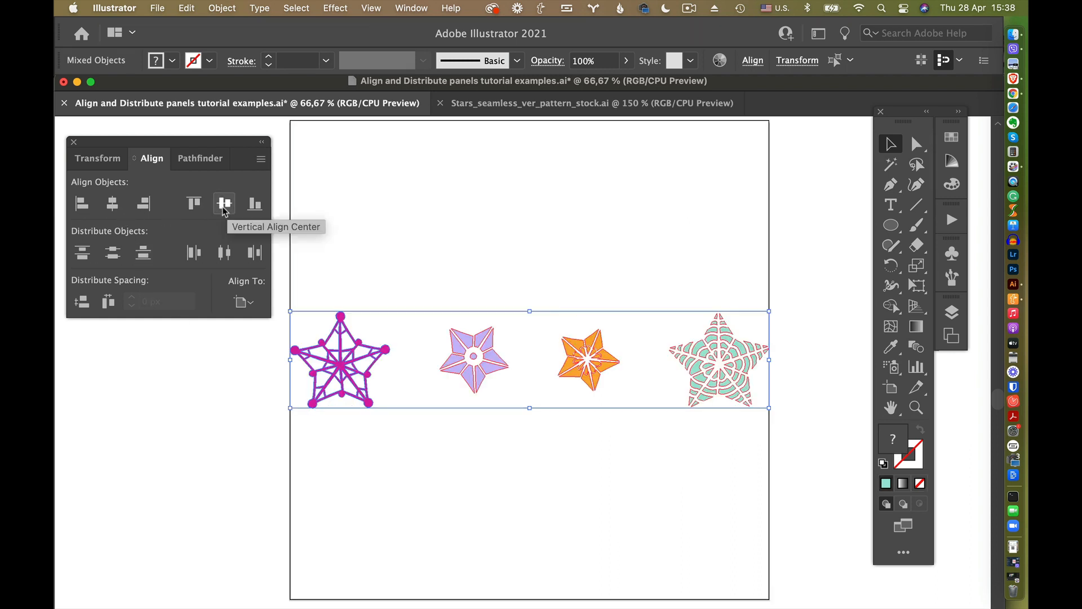
{"action": "left_click", "coordinate": [423, 236]}
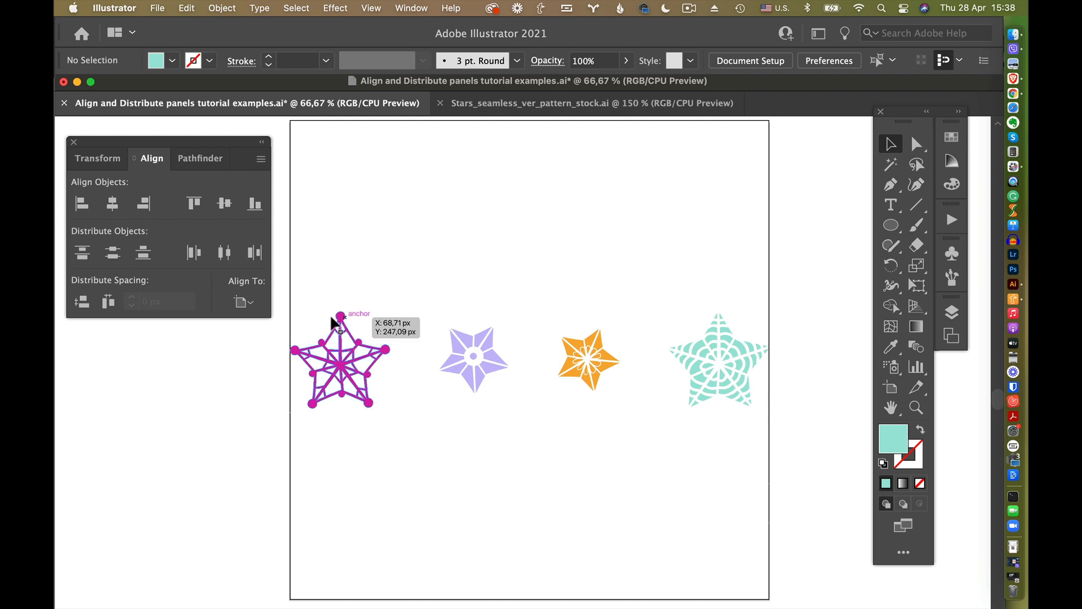
- Move each of the four stars up and slightly inward by hand, clear of the artboard's side edges, into an uneven row
{"action": "left_click_drag", "start_coordinate": [345, 354], "coordinate": [376, 272]}
{"action": "left_click_drag", "start_coordinate": [491, 371], "coordinate": [485, 316]}
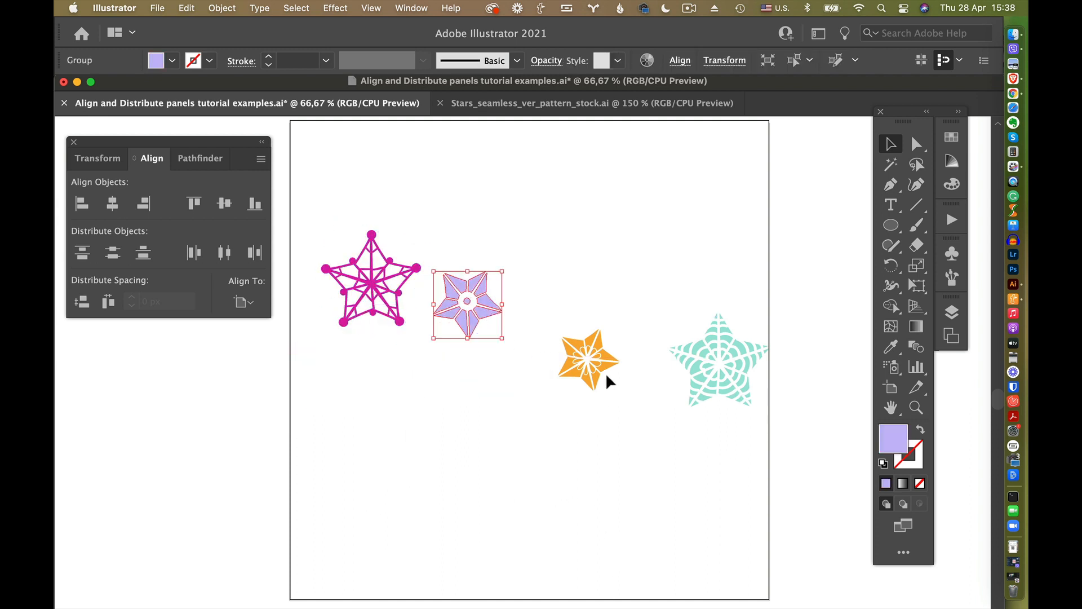
{"action": "left_click_drag", "start_coordinate": [619, 351], "coordinate": [600, 278]}
{"action": "left_click", "coordinate": [648, 316]}
{"action": "left_click_drag", "start_coordinate": [705, 362], "coordinate": [662, 278]}
{"action": "left_click", "coordinate": [574, 413]}
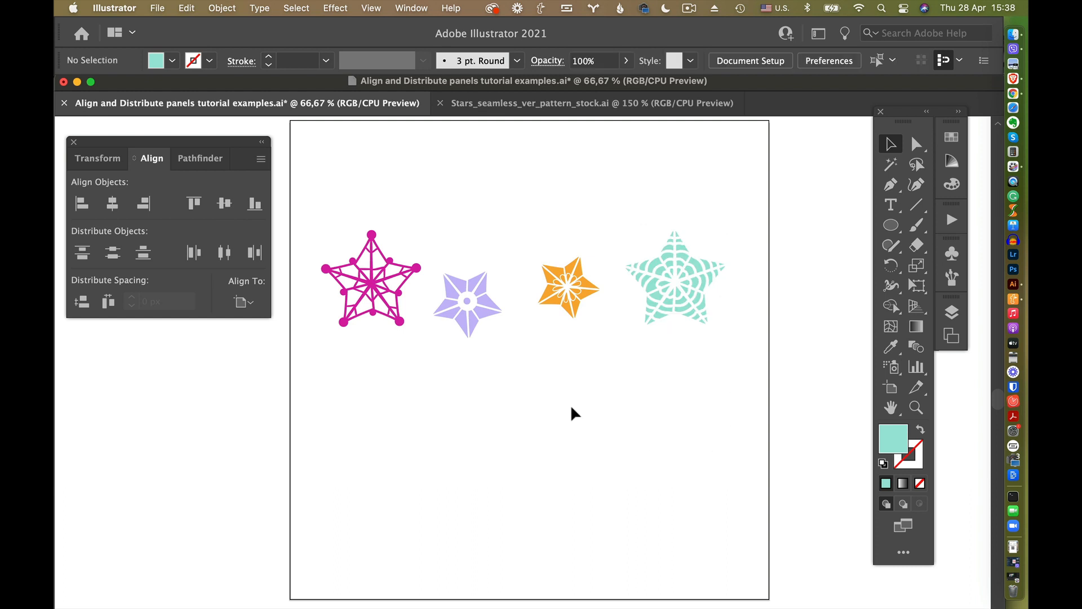
- Select the uneven row of stars, center it vertically on the artboard, distribute the horizontal spacing evenly, and deselect
{"action": "left_click_drag", "start_coordinate": [314, 193], "coordinate": [772, 382]}
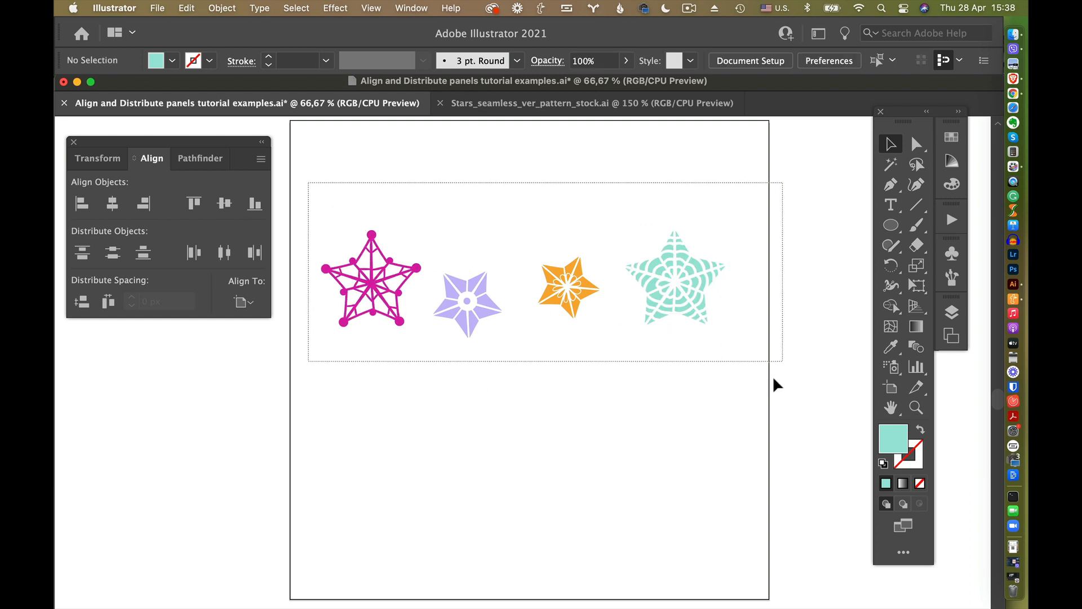
{"action": "left_click", "coordinate": [224, 203]}
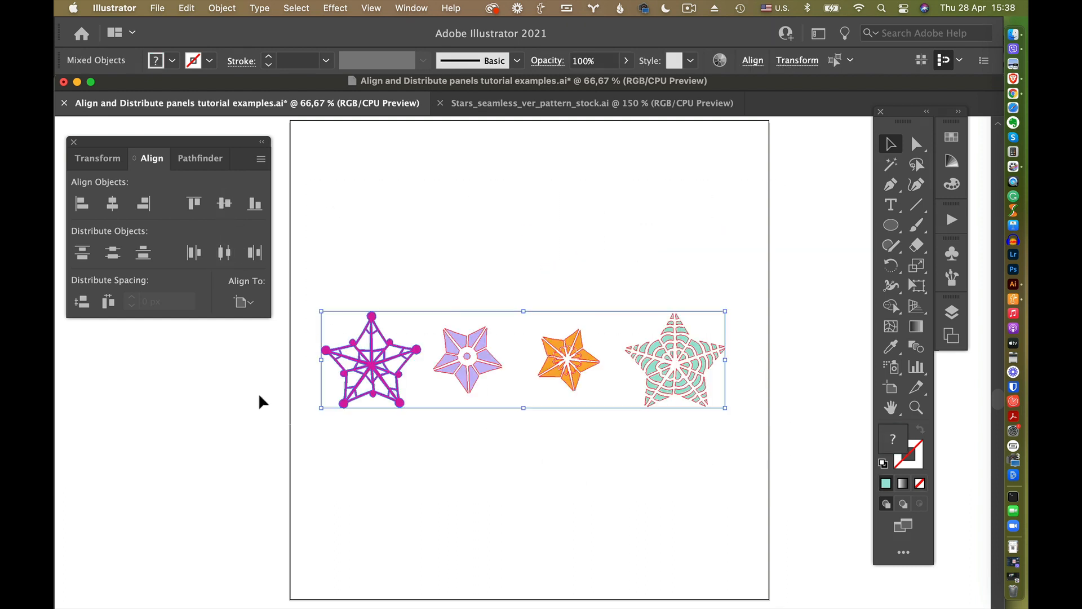
{"action": "left_click", "coordinate": [108, 301]}
{"action": "left_click", "coordinate": [503, 513]}
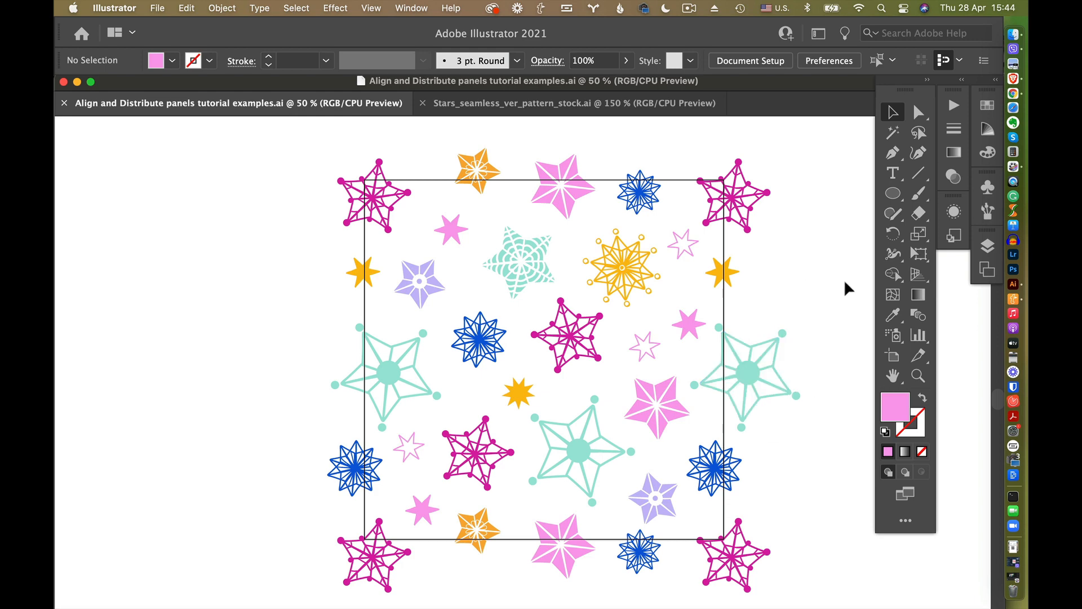
- Create a 600 x 600 px rectangle with the Rectangle tool in the star pattern document
{"action": "left_click_drag", "start_coordinate": [893, 193], "coordinate": [770, 194]}
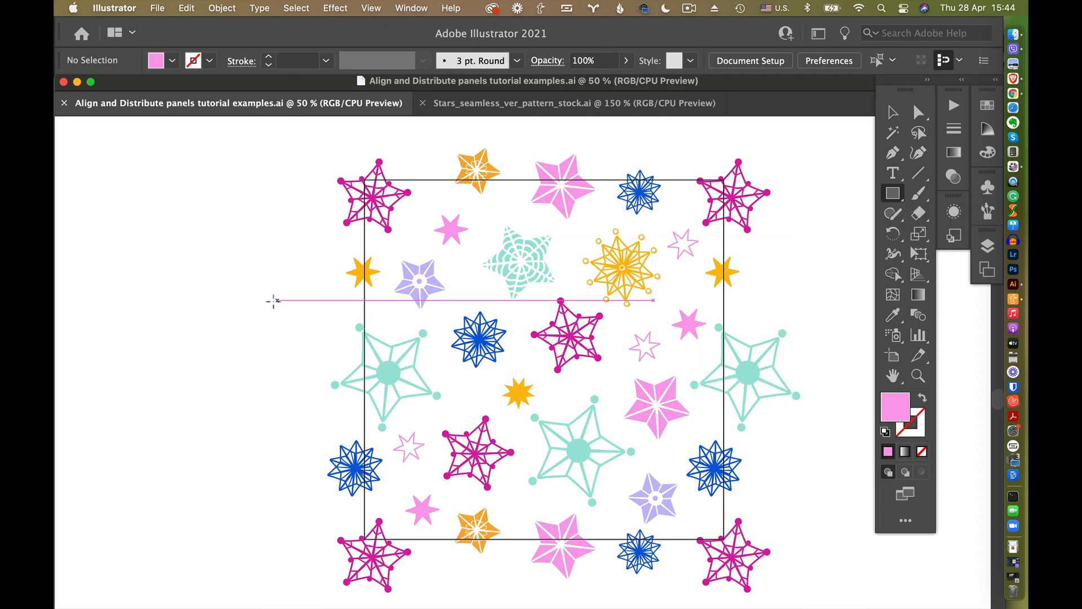
{"action": "left_click", "coordinate": [250, 322]}
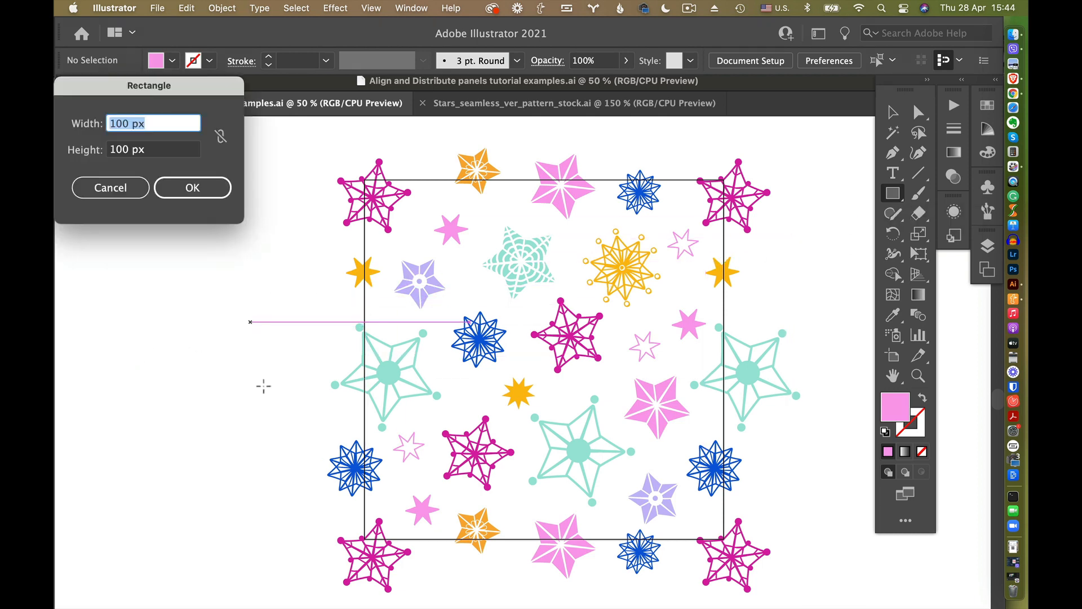
{"action": "left_click_drag", "start_coordinate": [200, 89], "coordinate": [252, 203]}
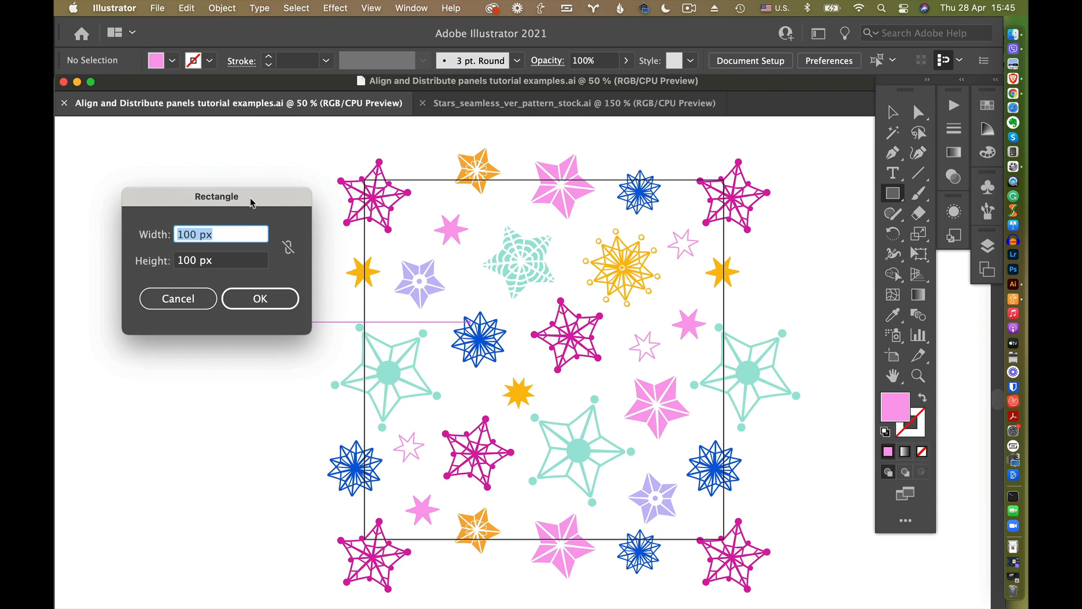
{"action": "left_click", "coordinate": [191, 236]}
{"action": "type", "text": "6"}
{"action": "left_click_drag", "start_coordinate": [188, 263], "coordinate": [177, 263]}
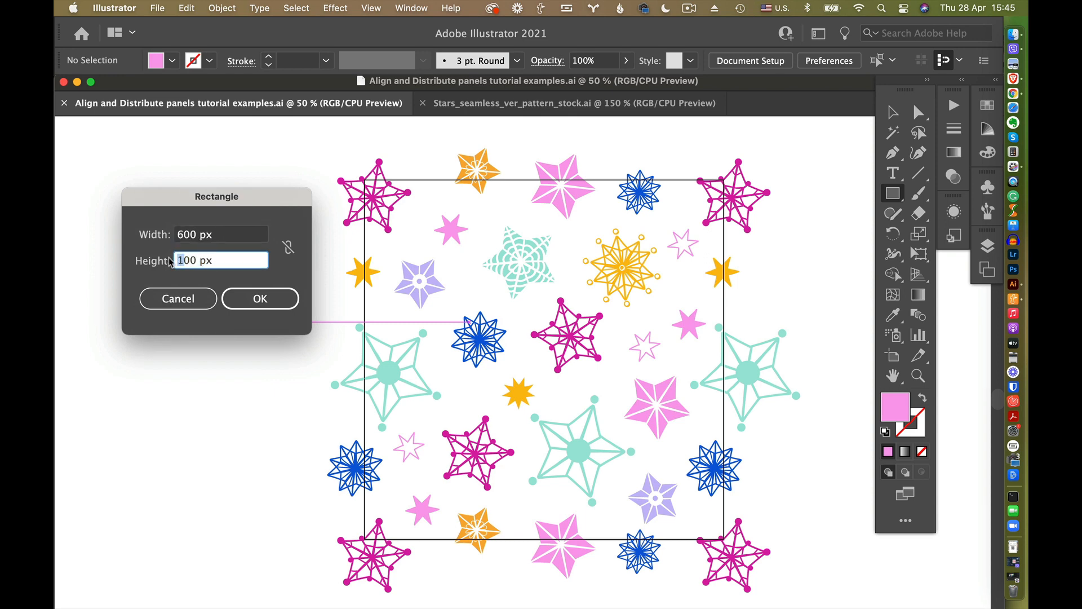
{"action": "type", "text": "6"}
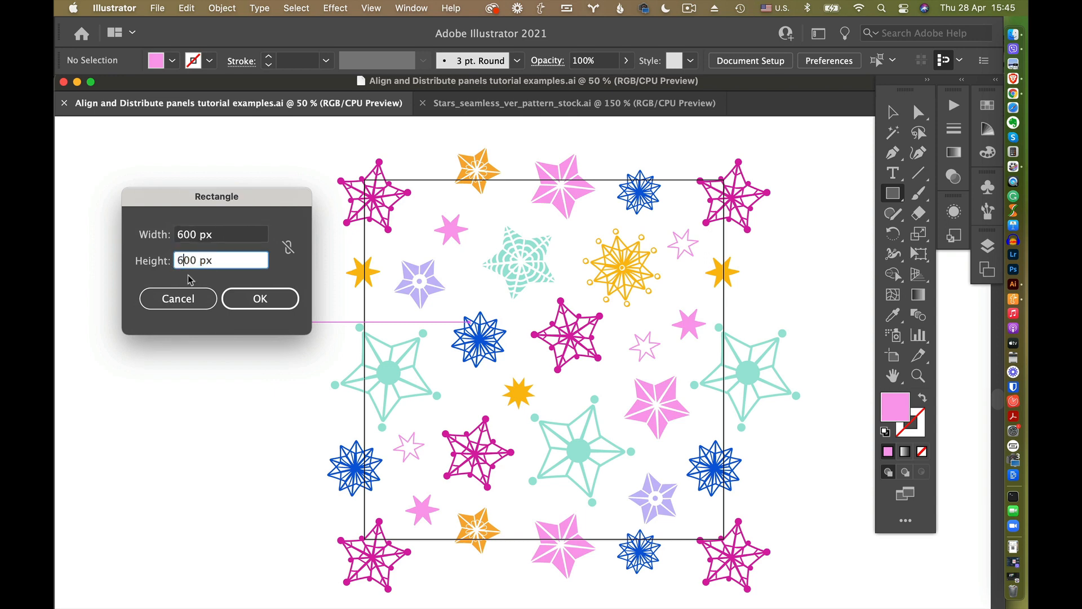
{"action": "left_click", "coordinate": [273, 299]}
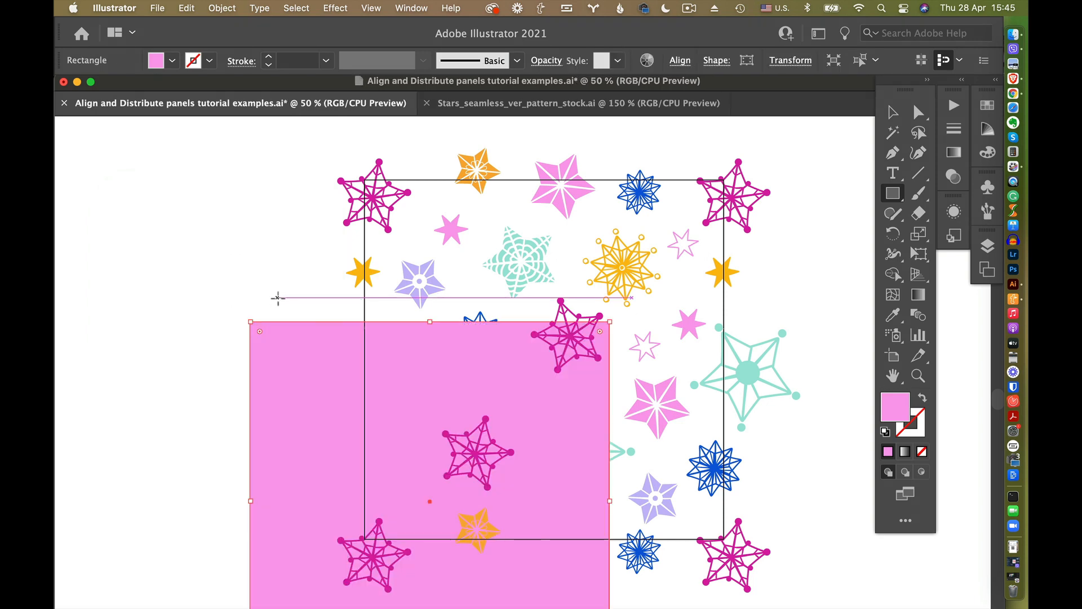
- Sample the blue star's color for the rectangle and darken its fill to navy 04264F
{"action": "left_click", "coordinate": [900, 322]}
{"action": "left_click", "coordinate": [639, 191]}
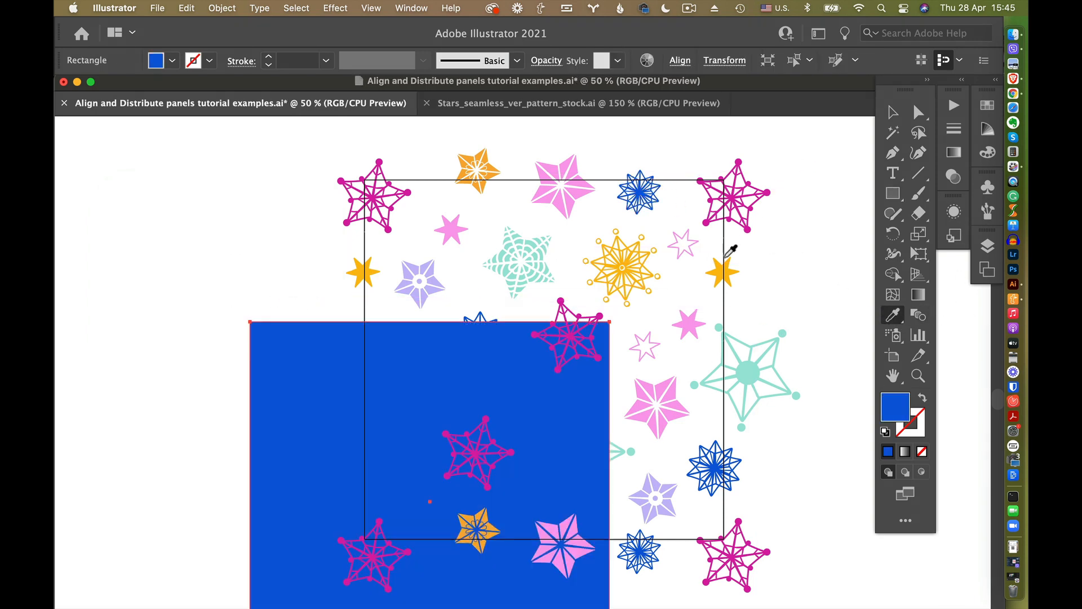
{"action": "double_click", "coordinate": [895, 410]}
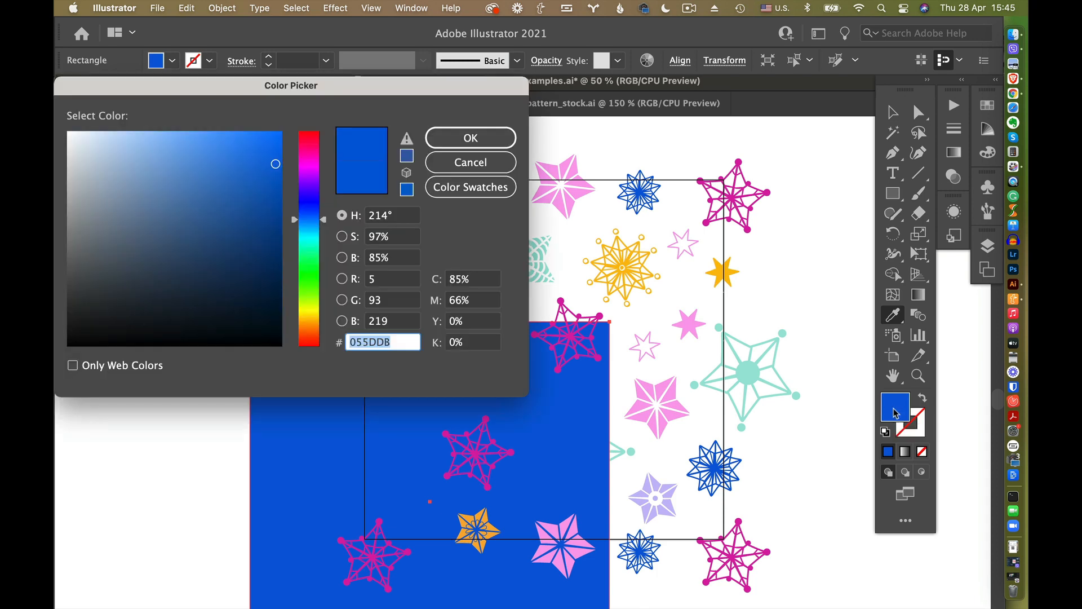
{"action": "left_click", "coordinate": [271, 280]}
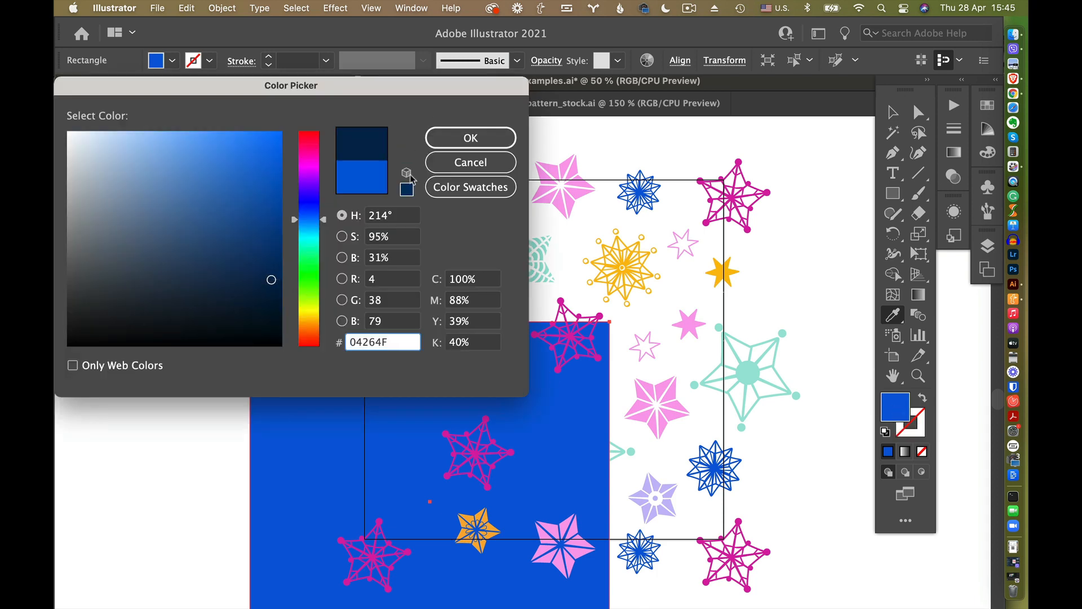
{"action": "left_click", "coordinate": [452, 143]}
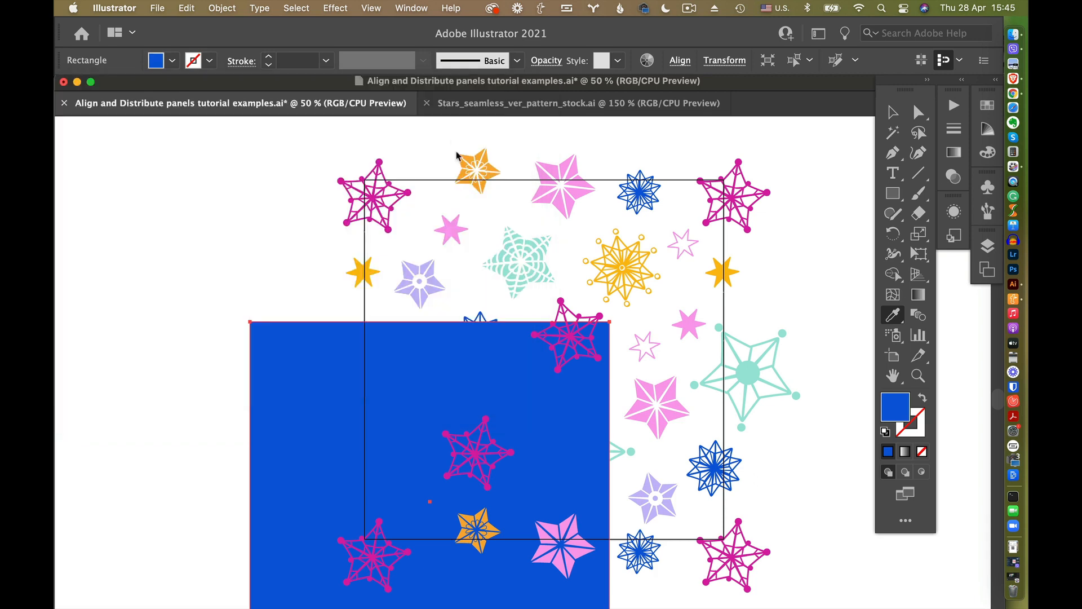
- Send the navy rectangle to the back, behind all the stars
{"action": "key", "text": "v"}
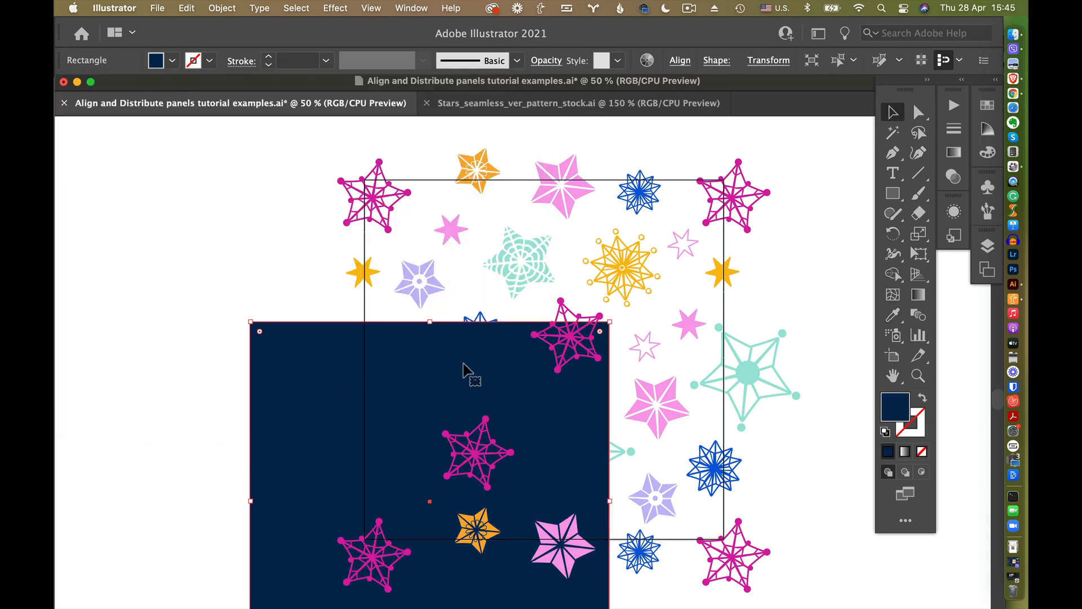
{"action": "right_click", "coordinate": [348, 386]}
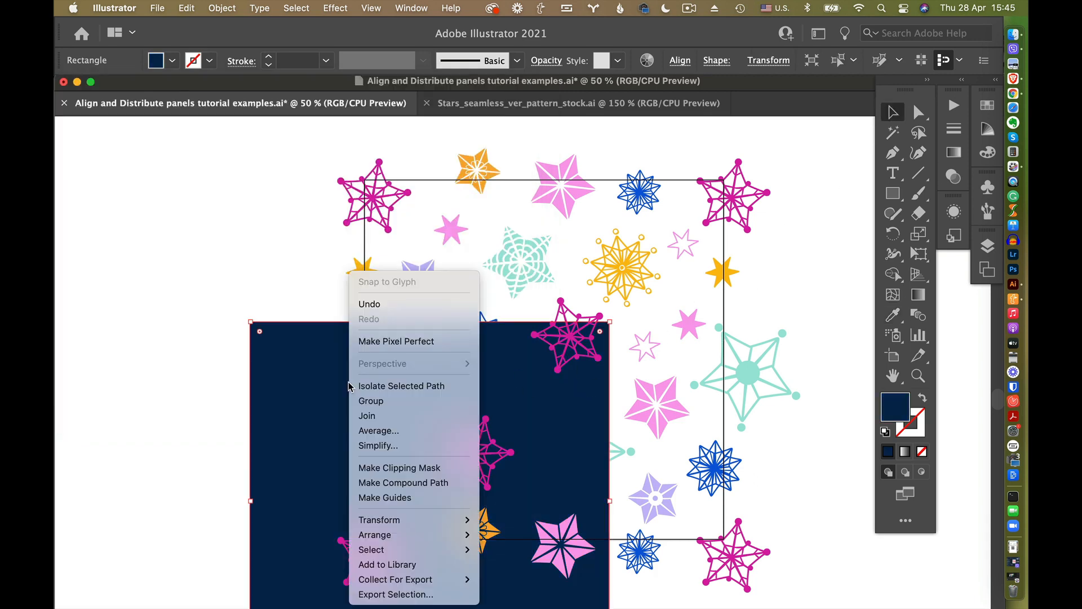
{"action": "mouse_move", "coordinate": [445, 535]}
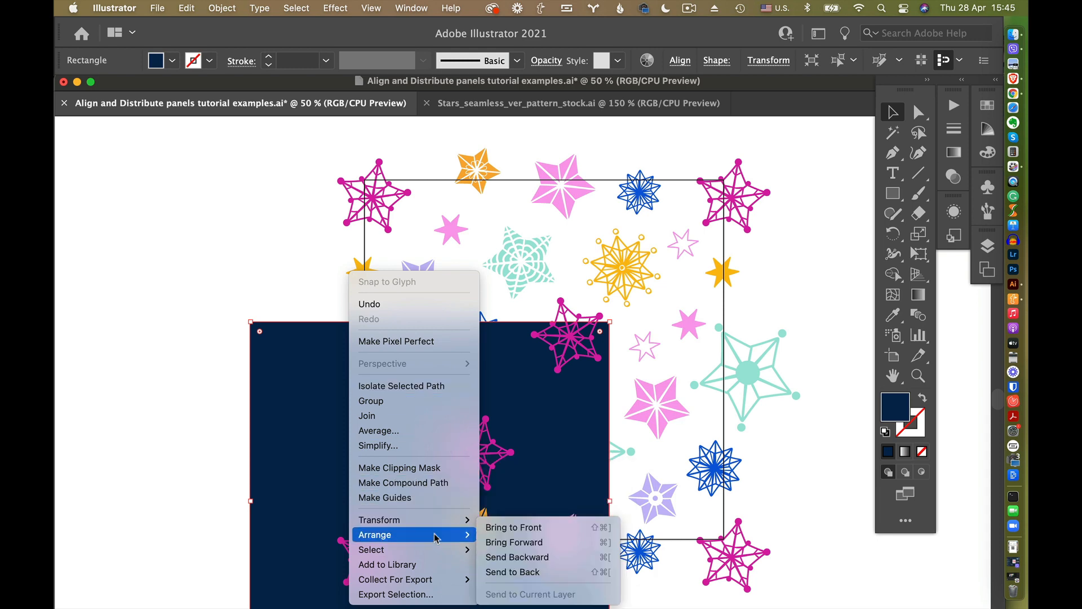
{"action": "left_click", "coordinate": [550, 571]}
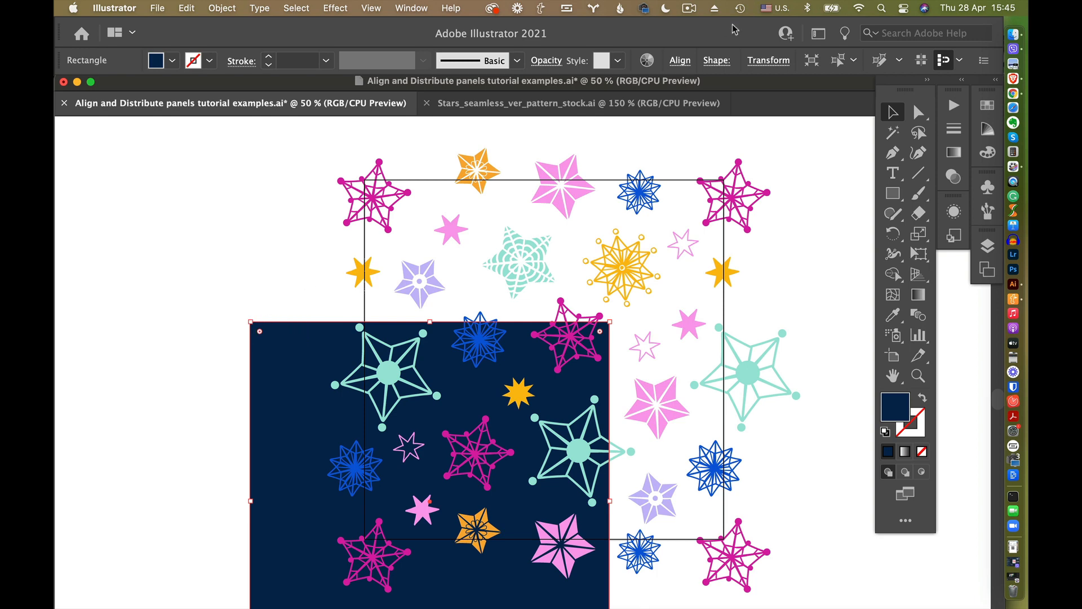
- Align the navy rectangle to the artboard's left and top edges so it covers the artboard, and deselect it
{"action": "left_click", "coordinate": [679, 61]}
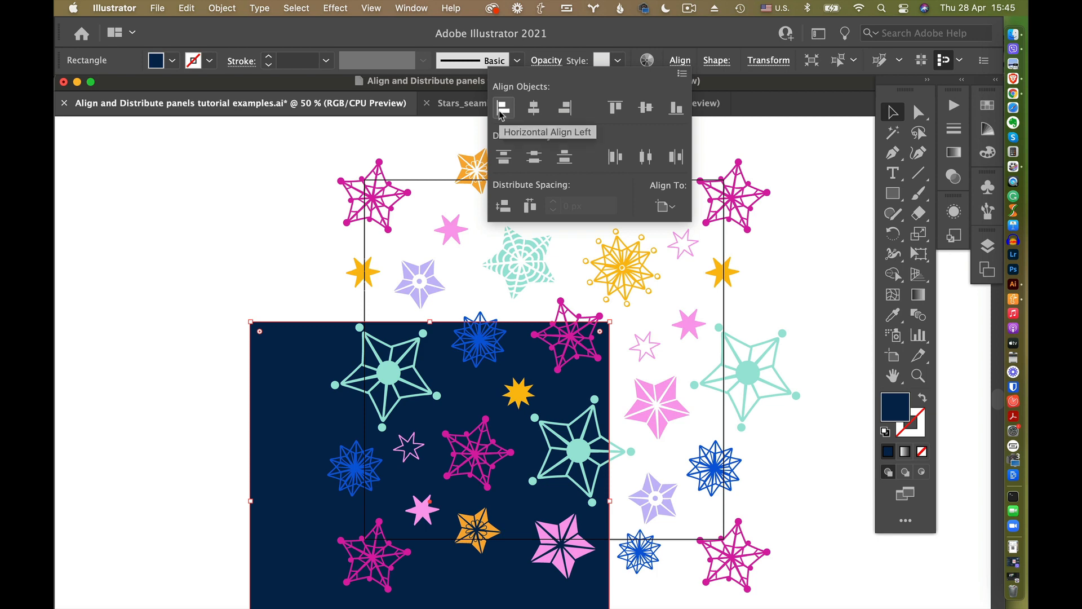
{"action": "left_click", "coordinate": [500, 110]}
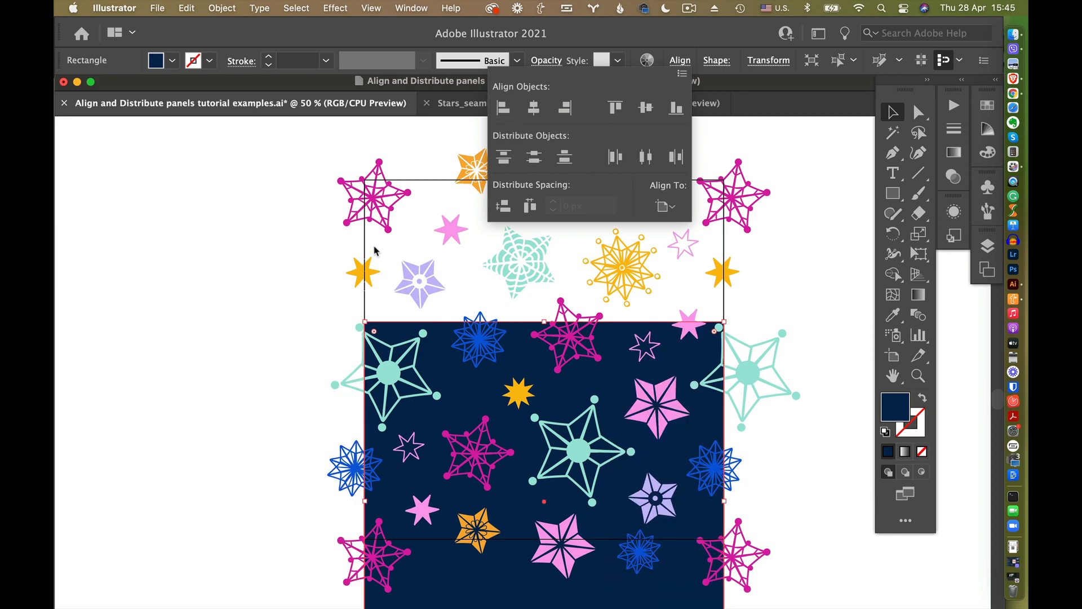
{"action": "left_click", "coordinate": [614, 113]}
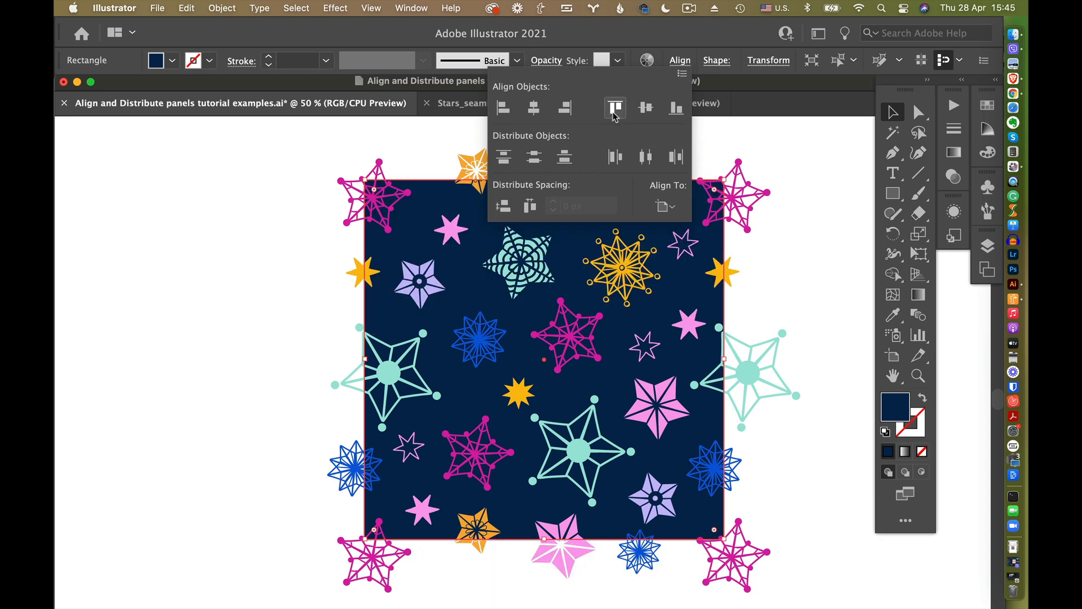
{"action": "left_click", "coordinate": [678, 64]}
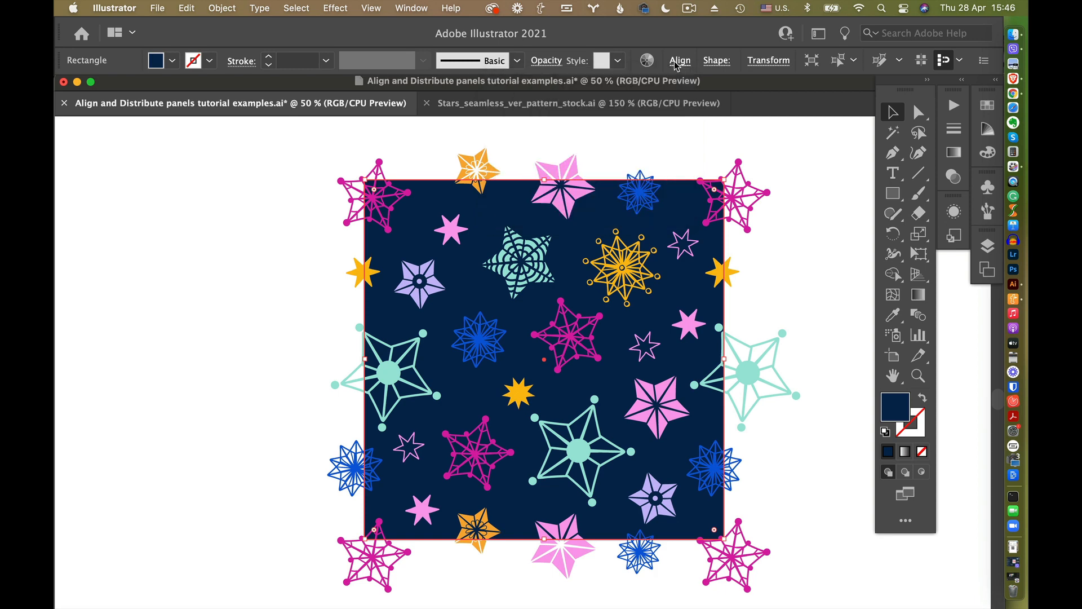
{"action": "key", "text": "shift+super+a"}
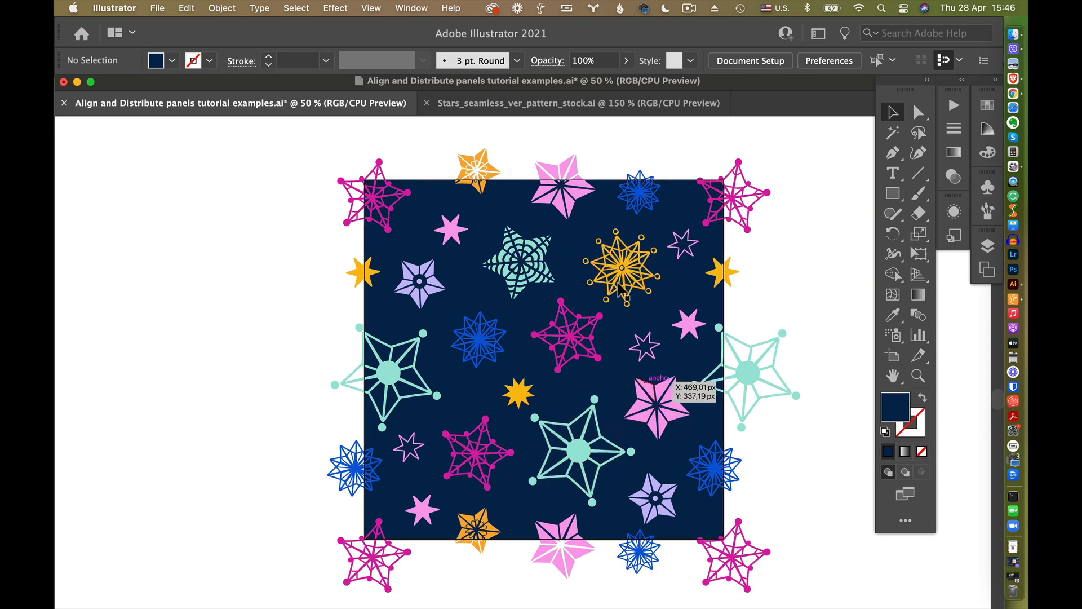
- Check the width, height and X/Y position of Artboard 1 in its options, and close them without changes
{"action": "left_click", "coordinate": [891, 357]}
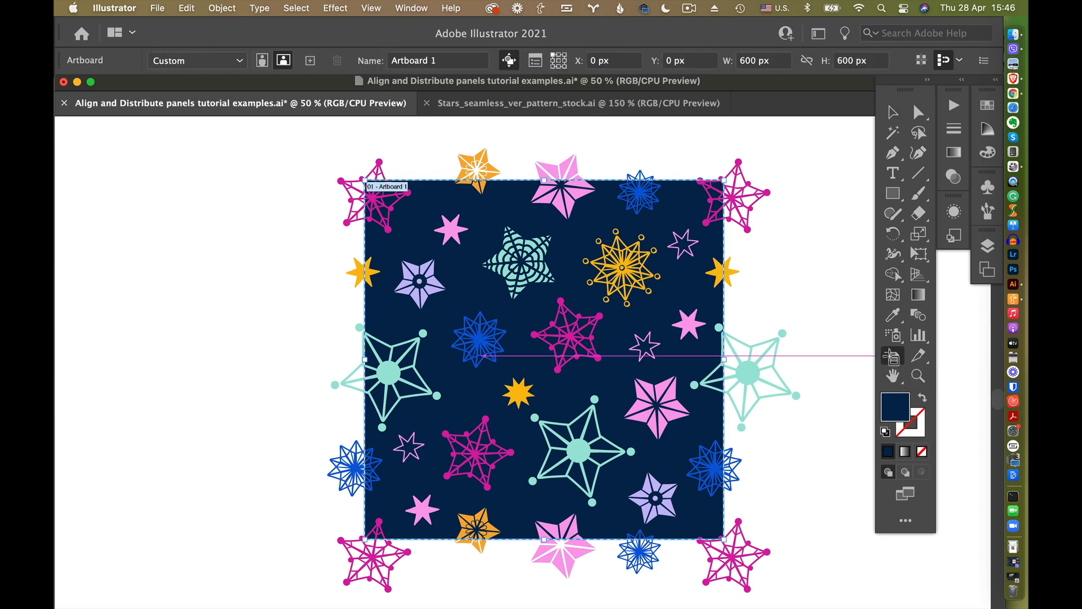
{"action": "double_click", "coordinate": [891, 357]}
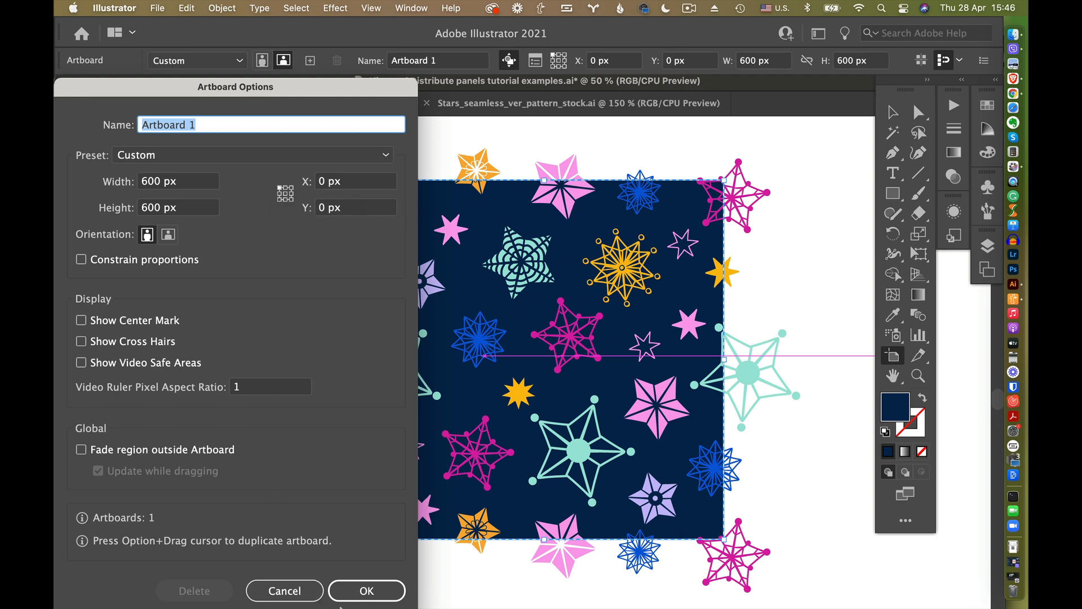
{"action": "left_click", "coordinate": [307, 595]}
{"action": "key", "text": "Escape"}
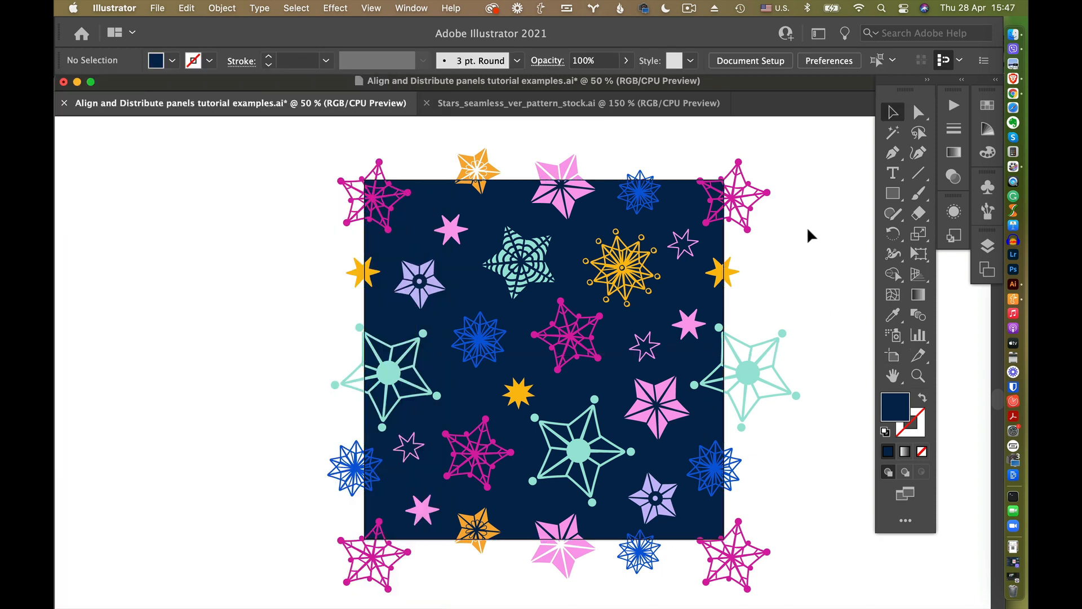
- Select the magenta star at the artboard's upper-right corner and open the alignment options for it
{"action": "left_click", "coordinate": [708, 198]}
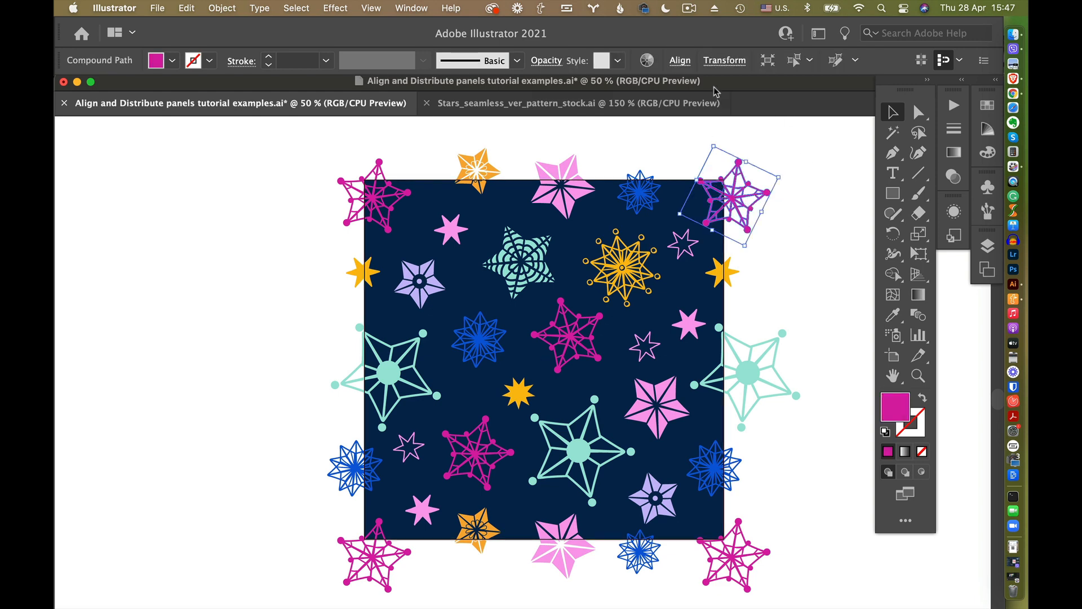
{"action": "left_click", "coordinate": [680, 61]}
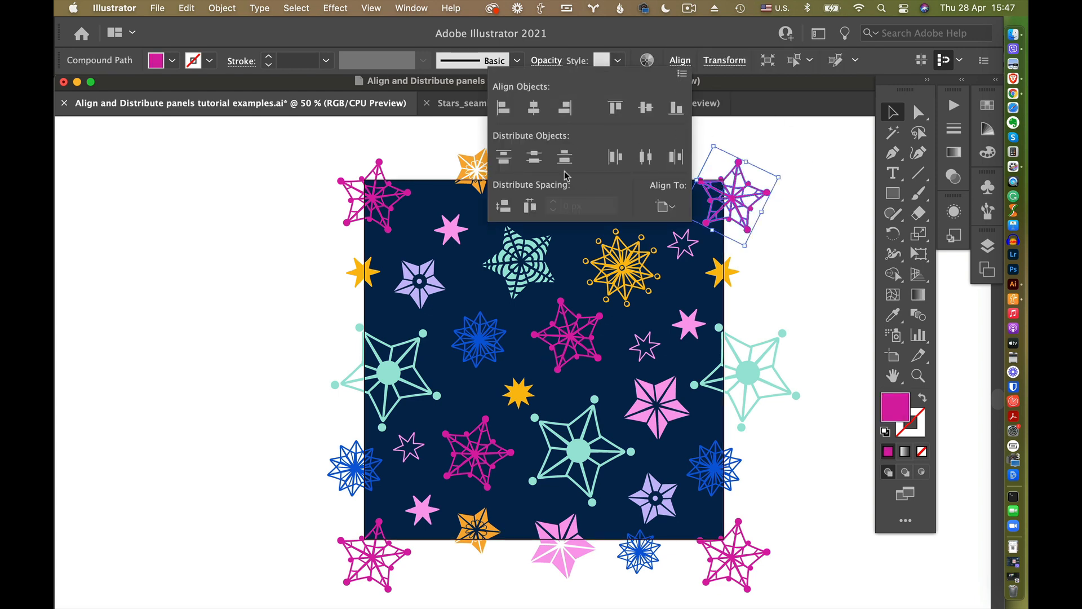